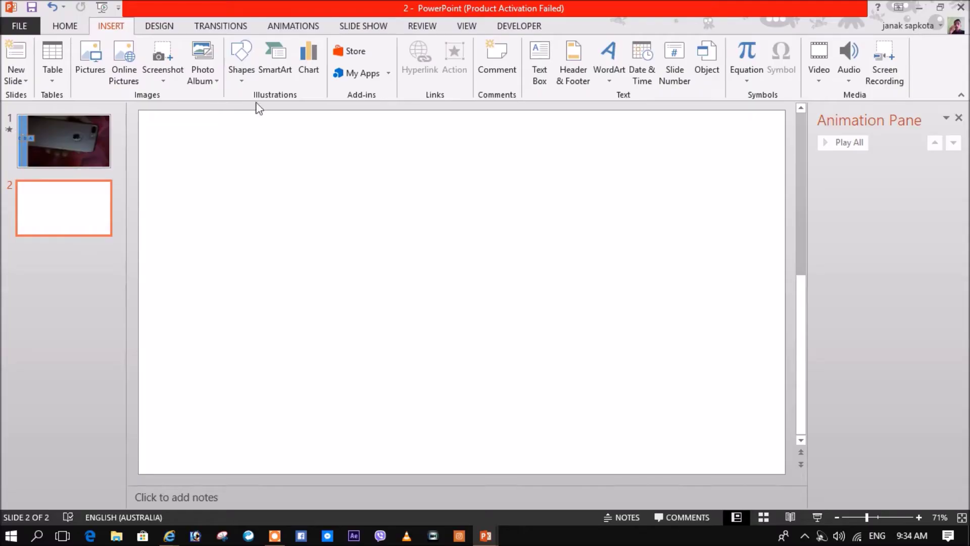
# Draw a blue rectangle over the slide's left three-quarters and remove its outline
pyautogui.click(240, 82)
pyautogui.click(273, 109)
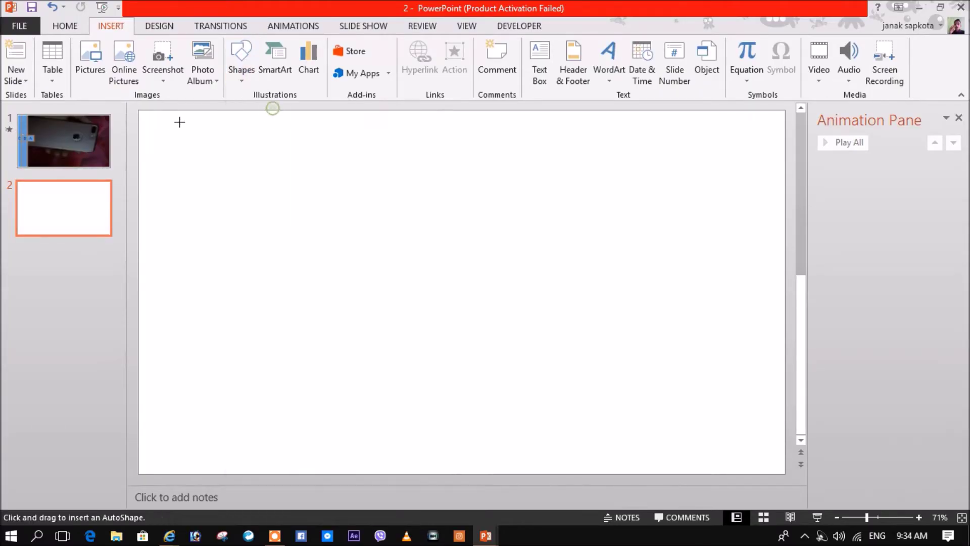
pyautogui.moveTo(141, 110); pyautogui.dragTo(636, 476)
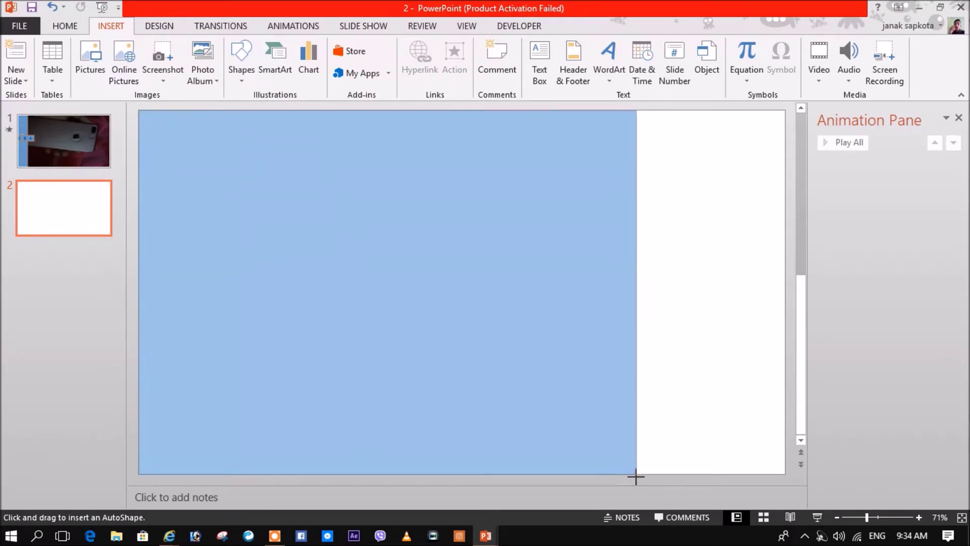
pyautogui.moveTo(636, 477); pyautogui.dragTo(626, 475)
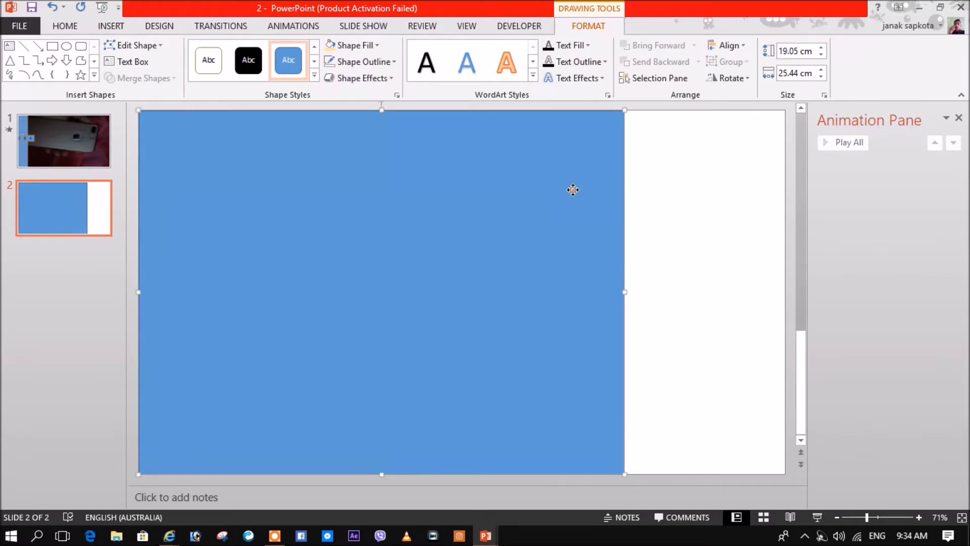
pyautogui.rightClick(573, 190)
pyautogui.click(384, 62)
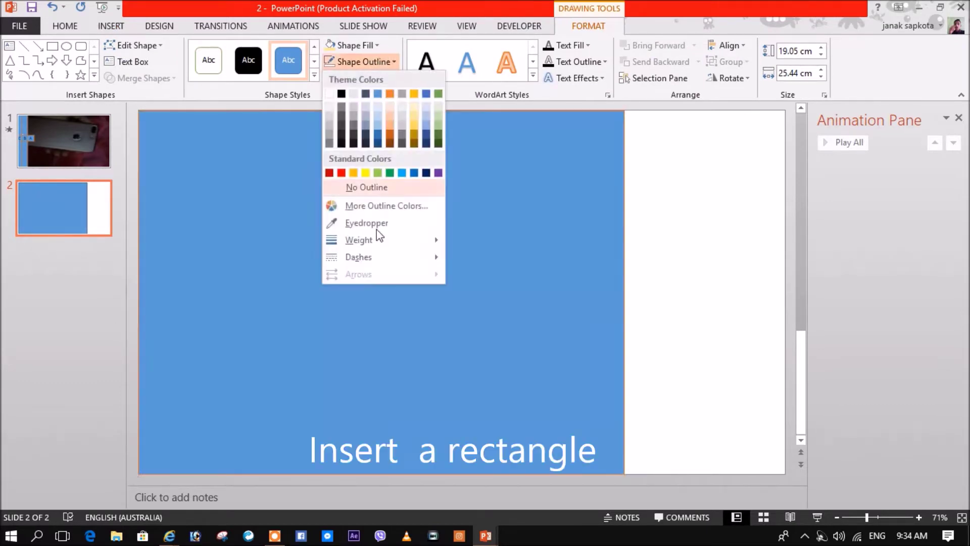
pyautogui.click(368, 183)
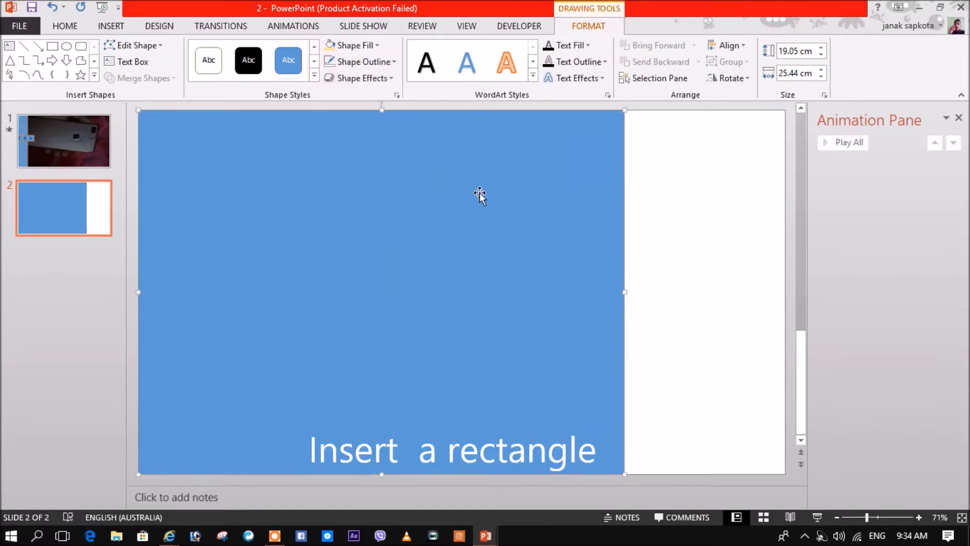
# Copy the rectangle and paste a picture copy of it
pyautogui.rightClick(376, 137)
pyautogui.click(422, 163)
pyautogui.rightClick(422, 163)
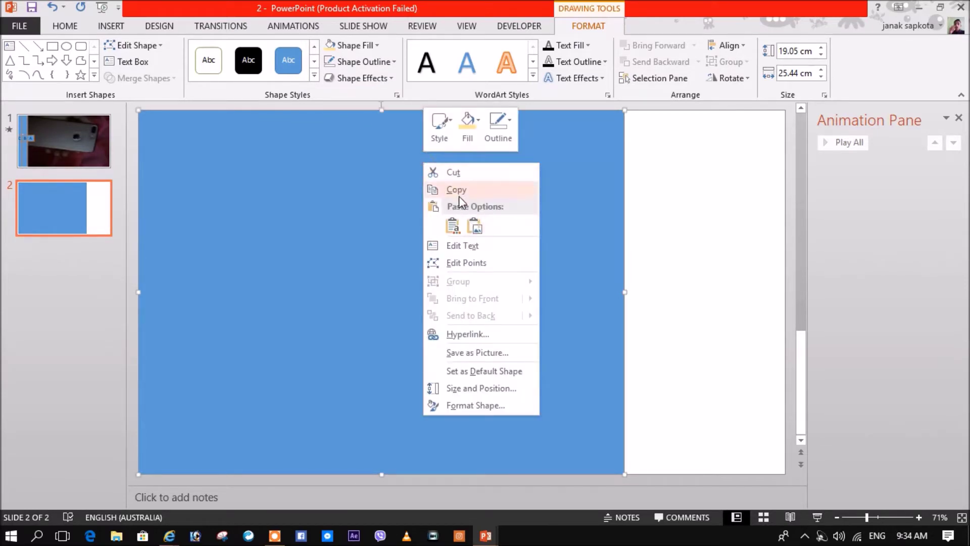
pyautogui.click(475, 225)
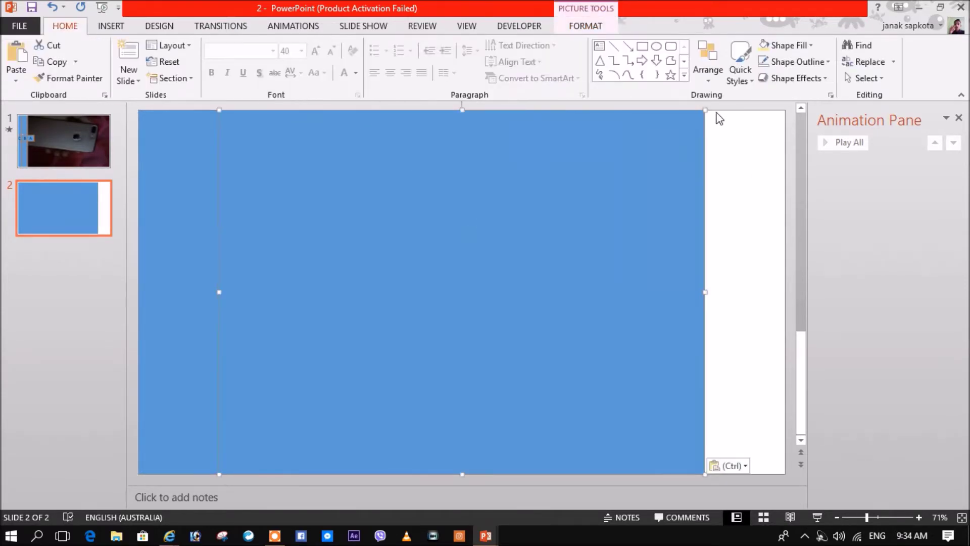
# Undo the paste and draw a small blue tab jutting from the big rectangle's right edge
pyautogui.hotkey('ctrl', 'z')
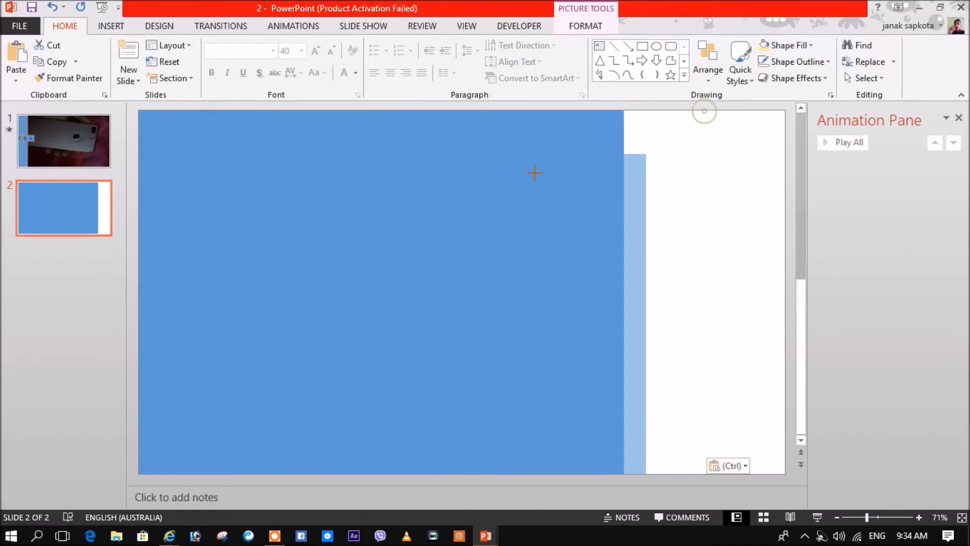
pyautogui.moveTo(303, 302); pyautogui.dragTo(450, 390)
pyautogui.moveTo(292, 333)
pyautogui.mouseDown()
pyautogui.moveTo(604, 221)
pyautogui.moveTo(518, 212)
pyautogui.mouseUp()
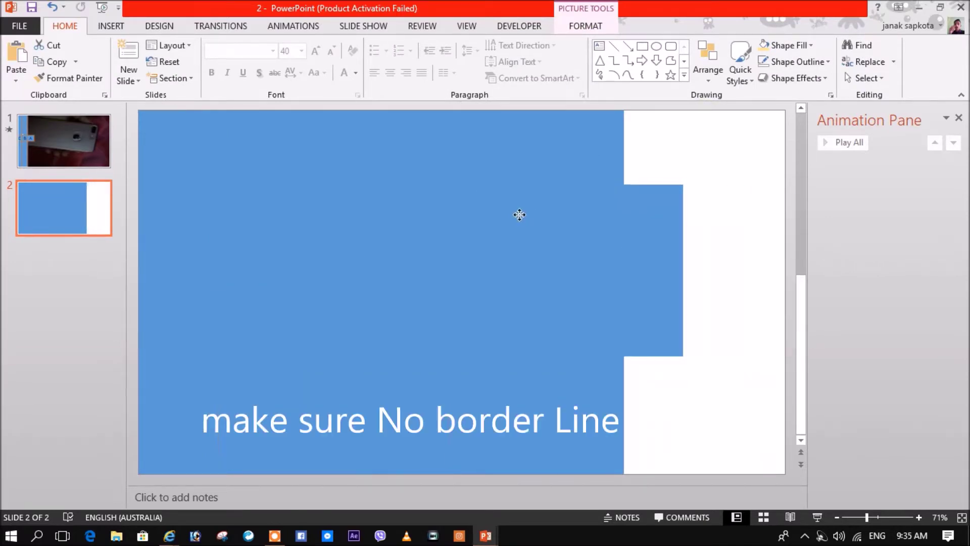
pyautogui.moveTo(560, 188); pyautogui.dragTo(561, 271)
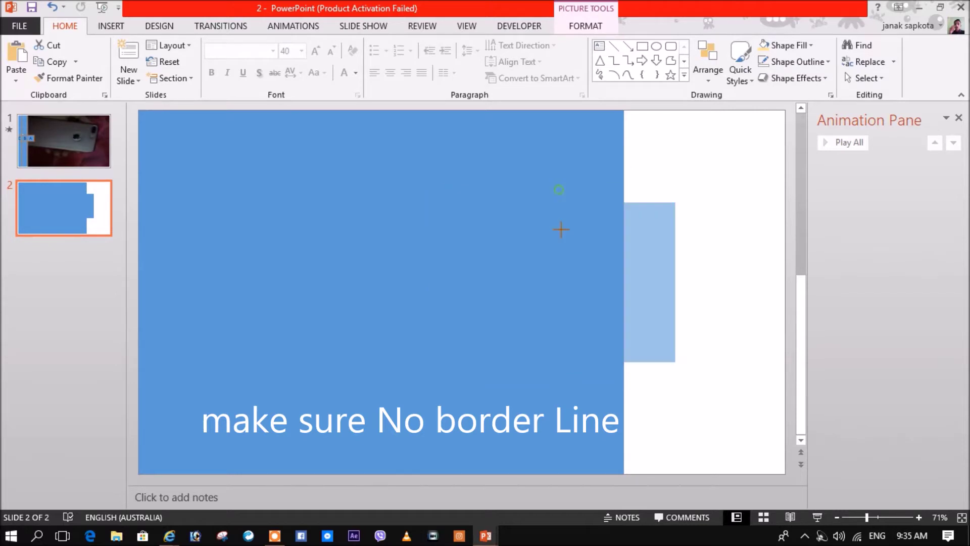
pyautogui.moveTo(612, 313); pyautogui.dragTo(600, 272)
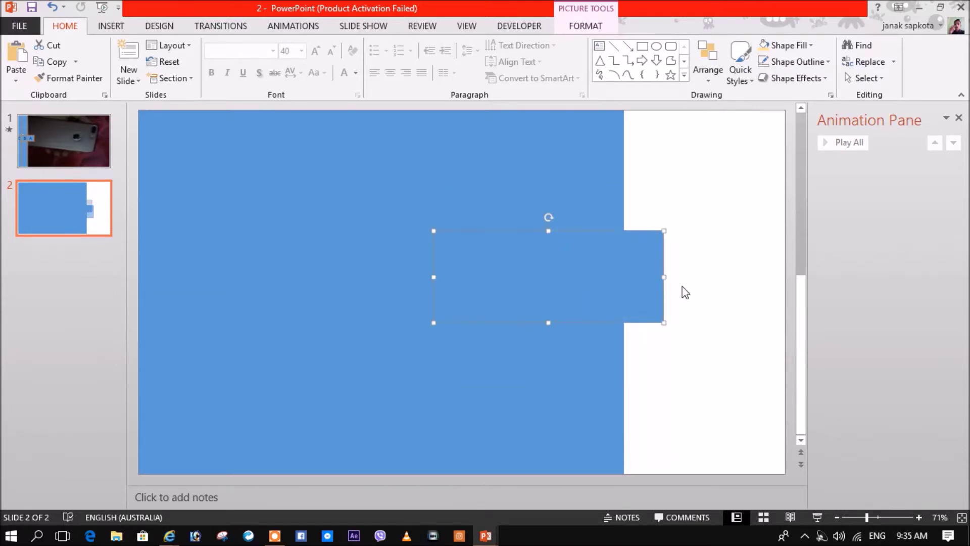
pyautogui.moveTo(549, 322); pyautogui.dragTo(563, 280)
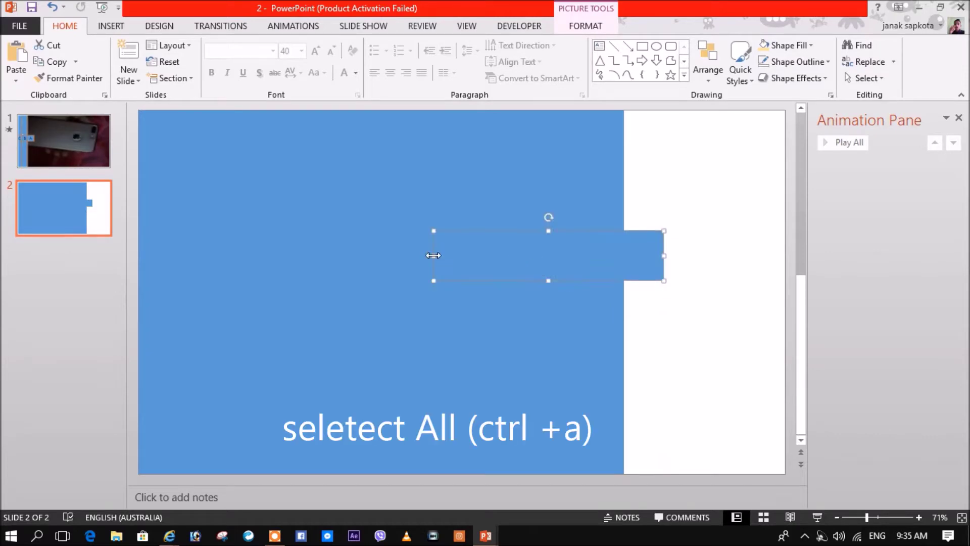
pyautogui.moveTo(434, 256); pyautogui.dragTo(599, 274)
# Select all shapes on the slide and group them
pyautogui.click(724, 204)
pyautogui.hotkey('ctrl', 'a')
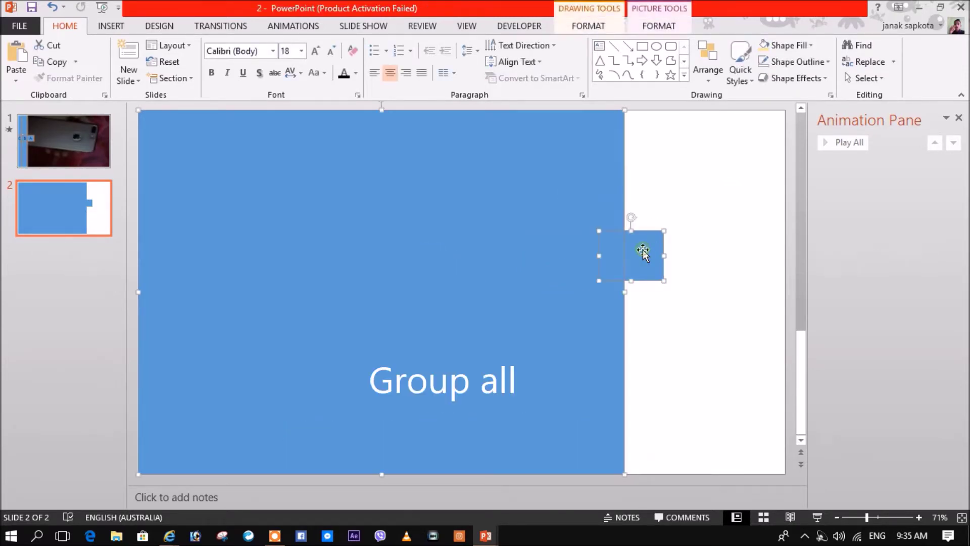
pyautogui.rightClick(643, 249)
pyautogui.click(789, 335)
pyautogui.moveTo(577, 223); pyautogui.dragTo(558, 216)
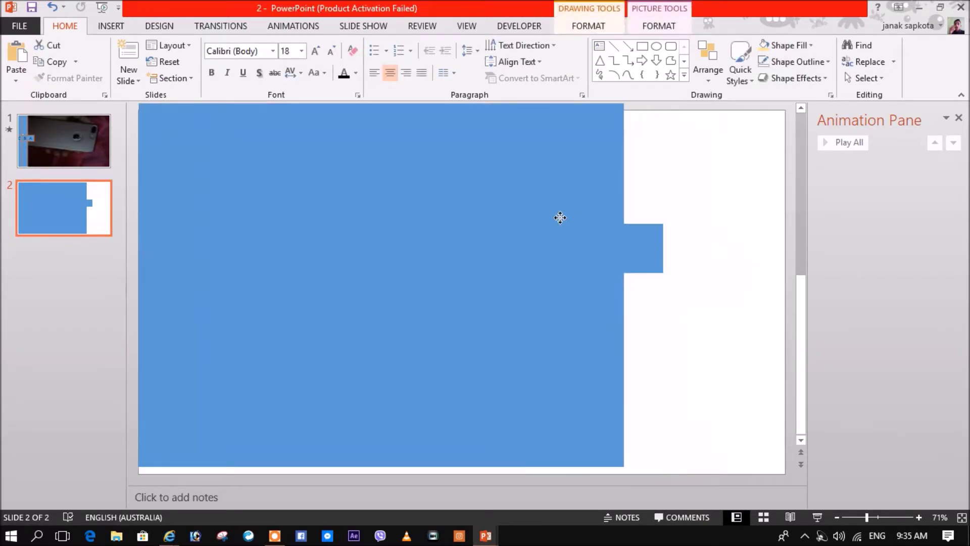
# Add a text box 'A' at font size 60, centred on the blue tab
pyautogui.click(107, 26)
pyautogui.click(540, 63)
pyautogui.click(732, 175)
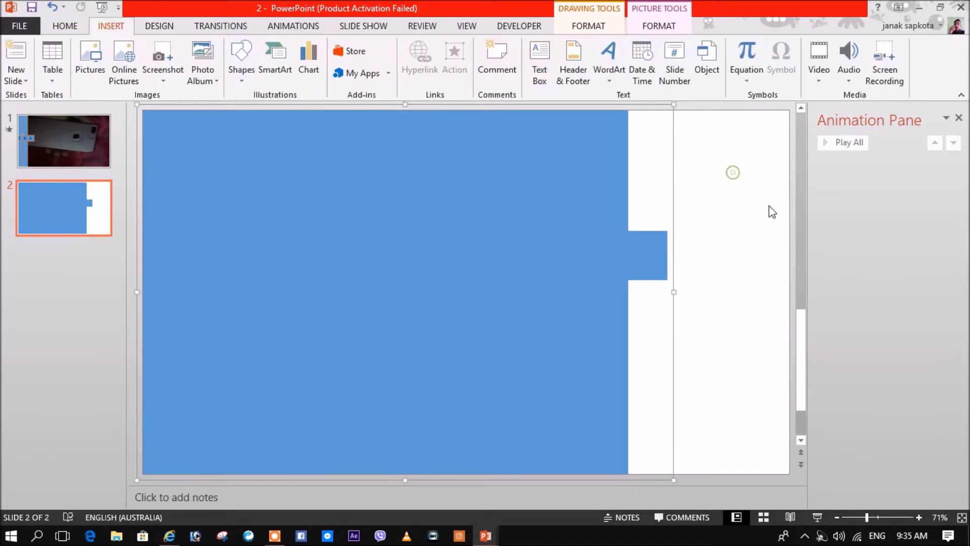
pyautogui.write('A')
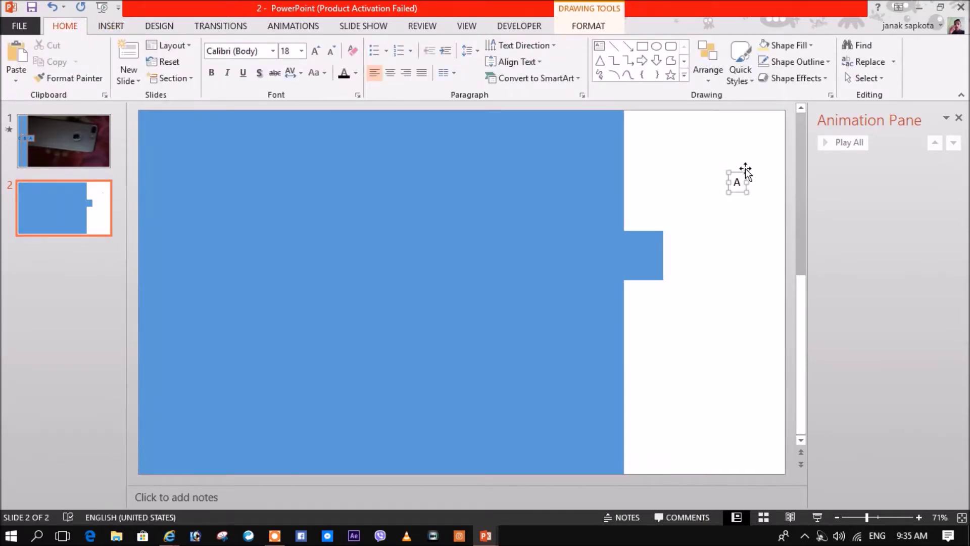
pyautogui.moveTo(740, 174); pyautogui.dragTo(652, 254)
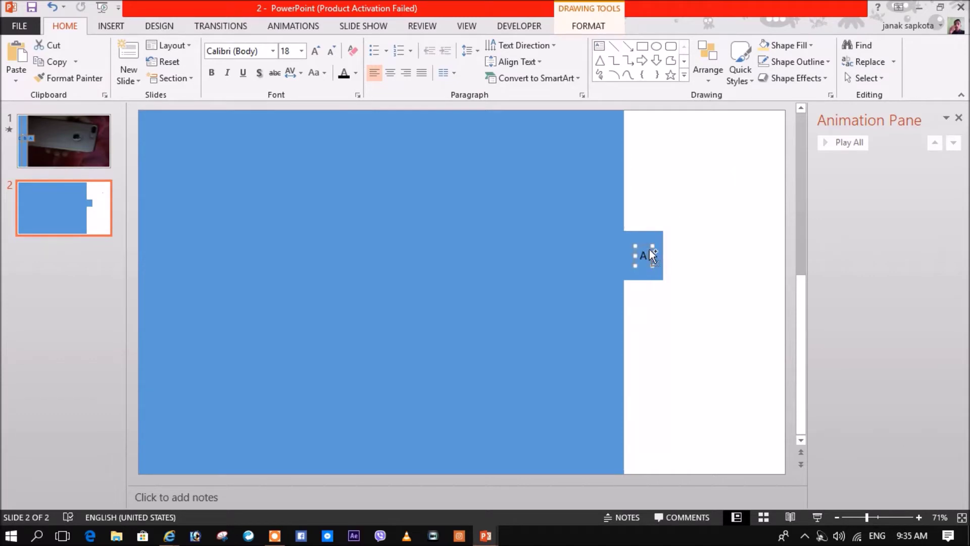
pyautogui.click(316, 51)
pyautogui.click(316, 51)
pyautogui.click(315, 51)
pyautogui.click(316, 51)
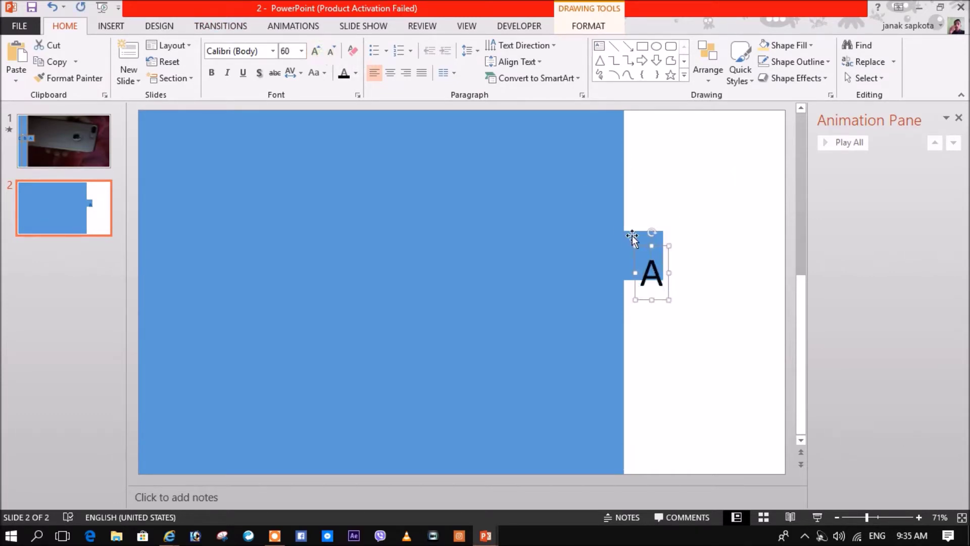
pyautogui.moveTo(663, 246); pyautogui.dragTo(654, 229)
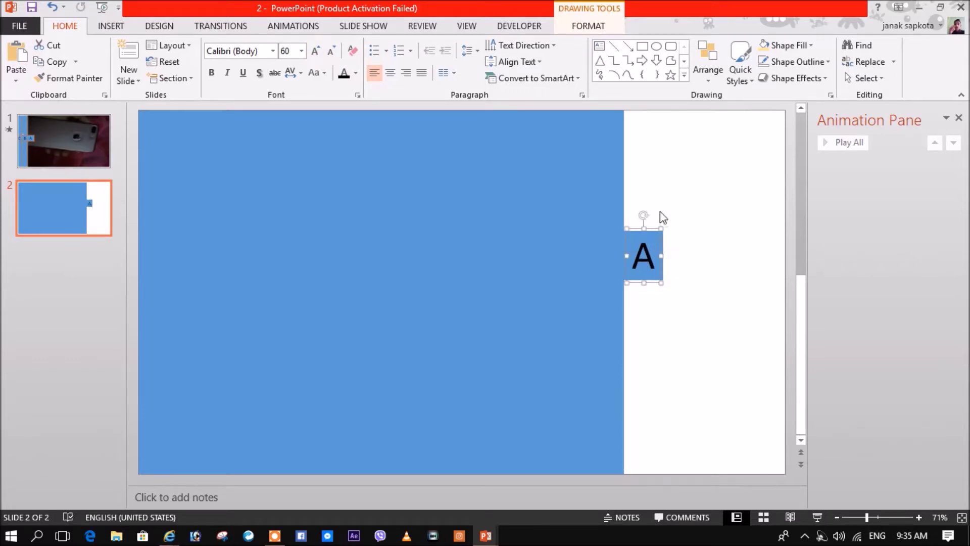
# Group the A text box with the blue rectangle
pyautogui.keyDown('shift'); pyautogui.click(578, 231); pyautogui.keyUp('shift')
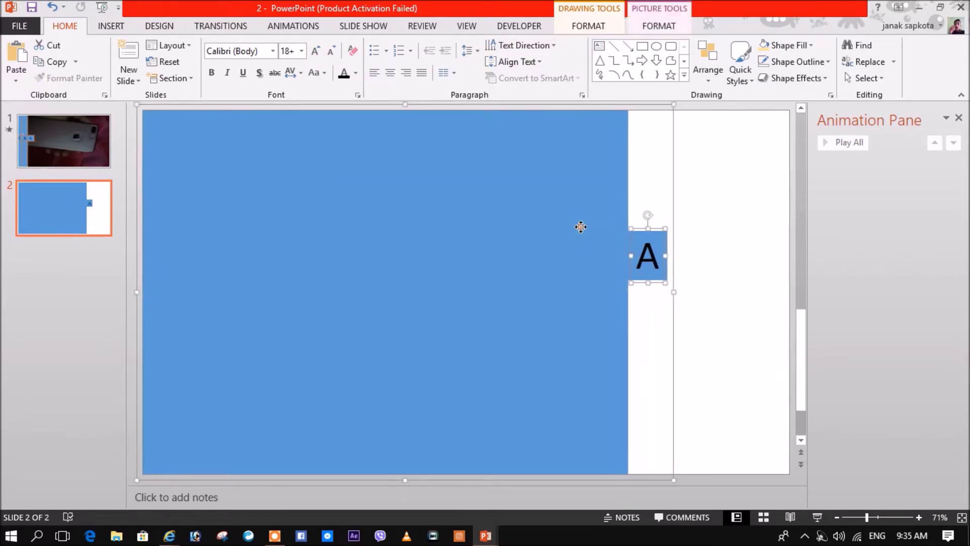
pyautogui.rightClick(581, 227)
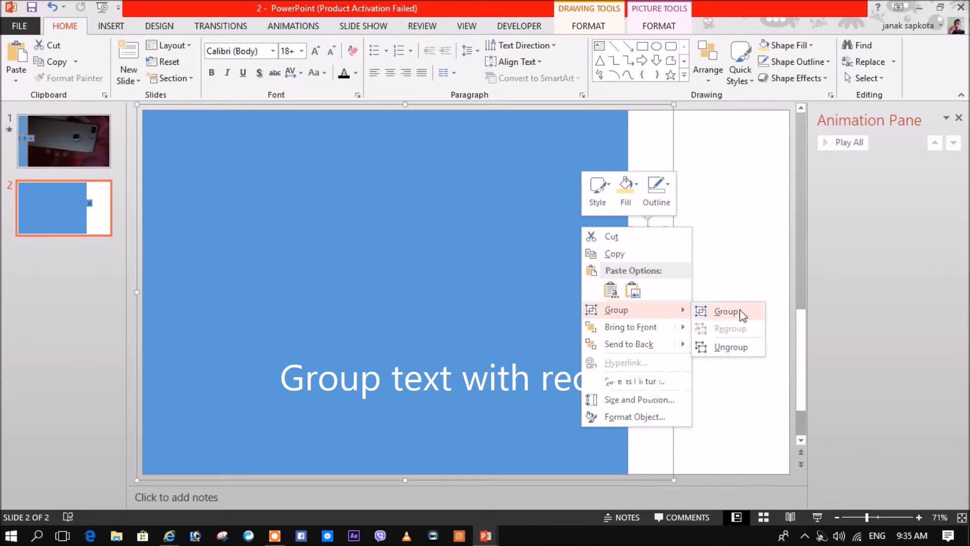
pyautogui.moveTo(617, 311)
pyautogui.click(739, 312)
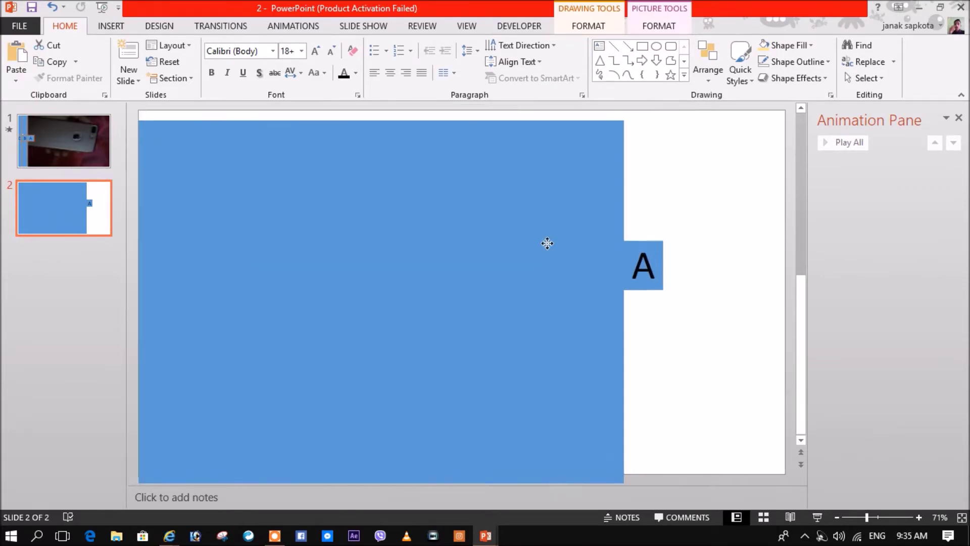
pyautogui.click(661, 28)
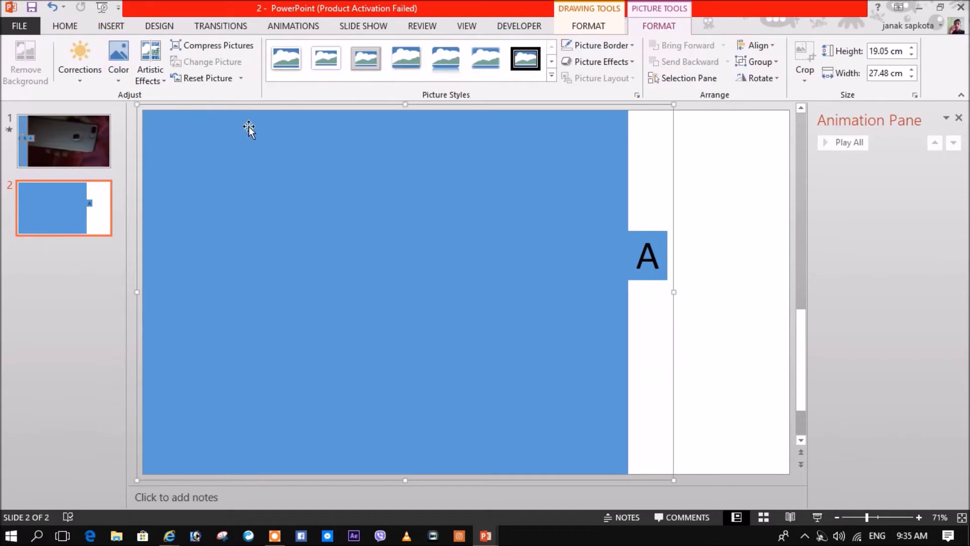
# Apply an orange glow to the grouped blue shape
pyautogui.click(580, 28)
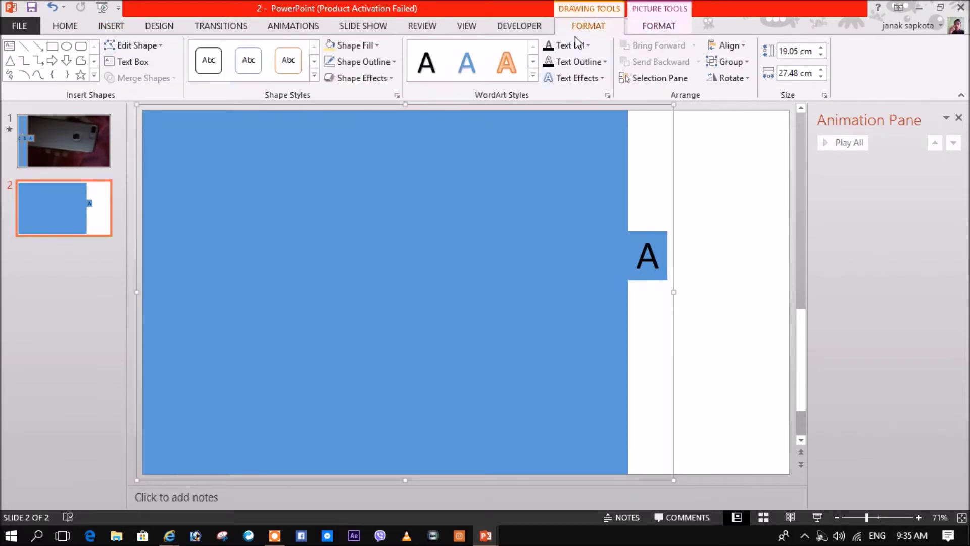
pyautogui.click(384, 78)
pyautogui.moveTo(372, 199)
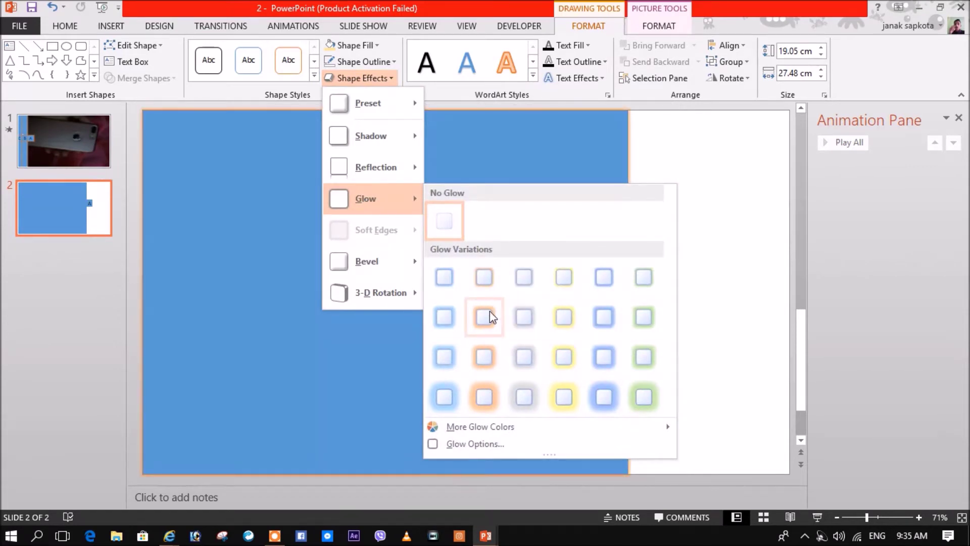
pyautogui.click(490, 311)
pyautogui.click(736, 202)
pyautogui.click(607, 209)
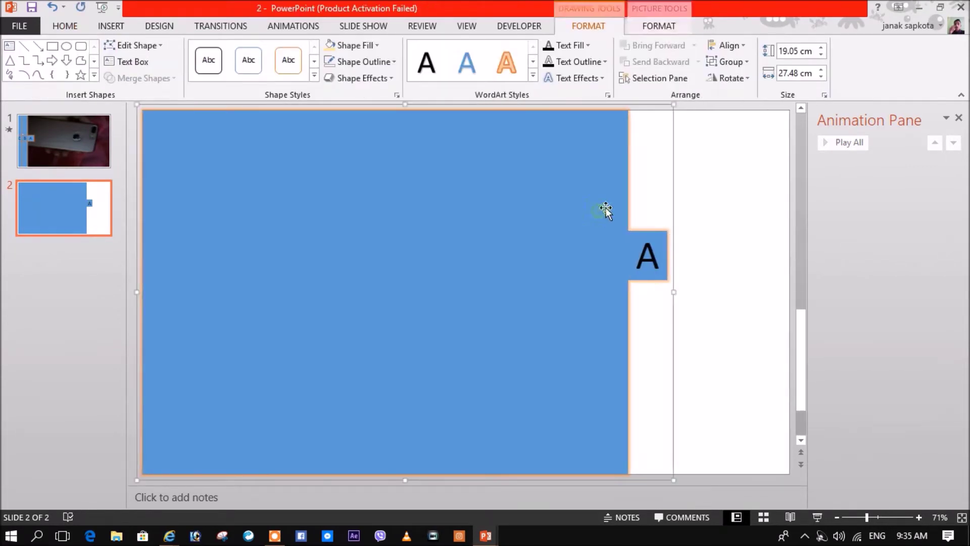
# Set the glow to 37 pt size at 60% transparency in Format Picture
pyautogui.rightClick(584, 194)
pyautogui.click(620, 384)
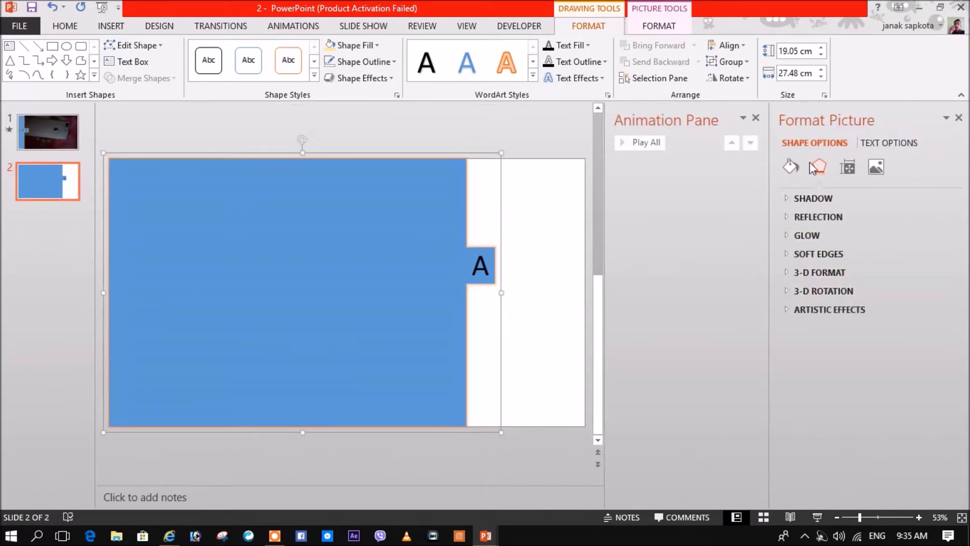
pyautogui.click(790, 168)
pyautogui.click(810, 161)
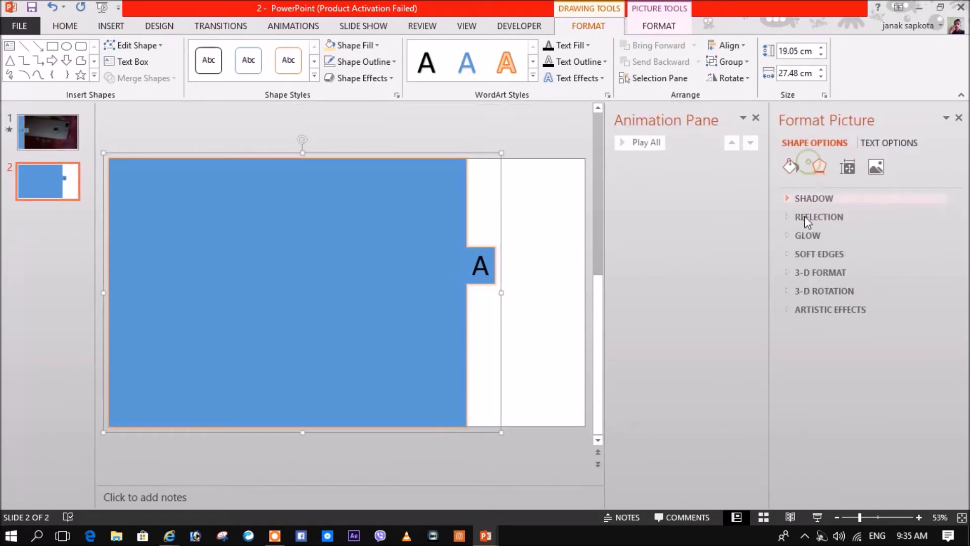
pyautogui.click(807, 235)
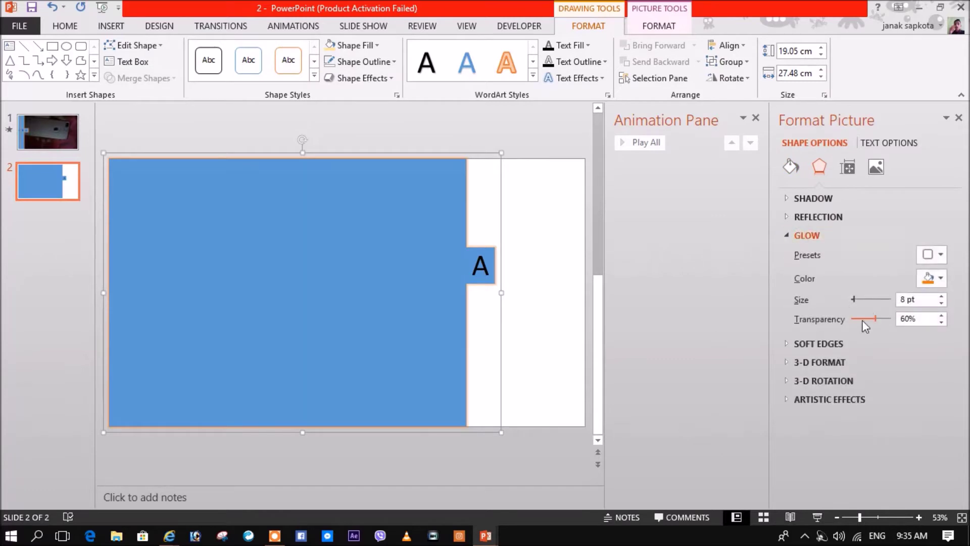
pyautogui.moveTo(853, 299); pyautogui.dragTo(862, 300)
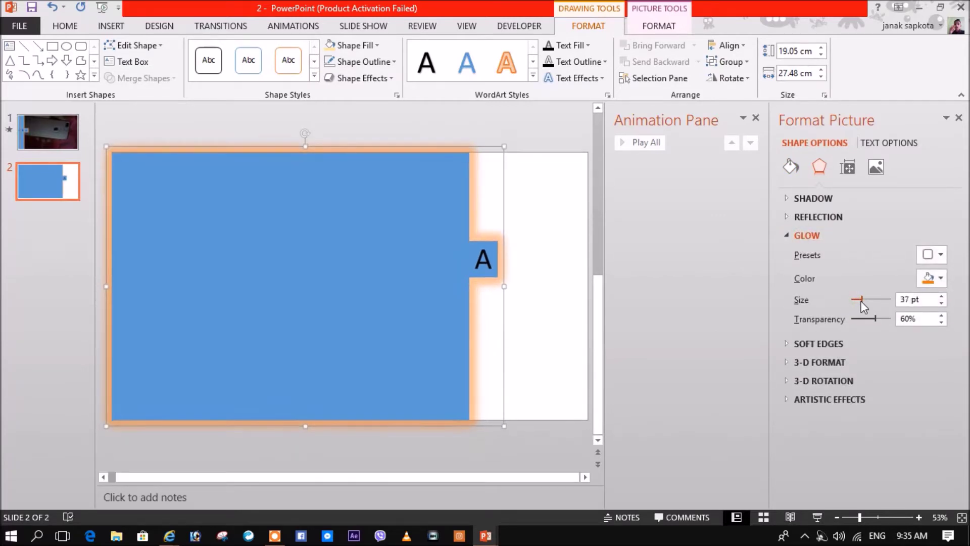
pyautogui.click(959, 118)
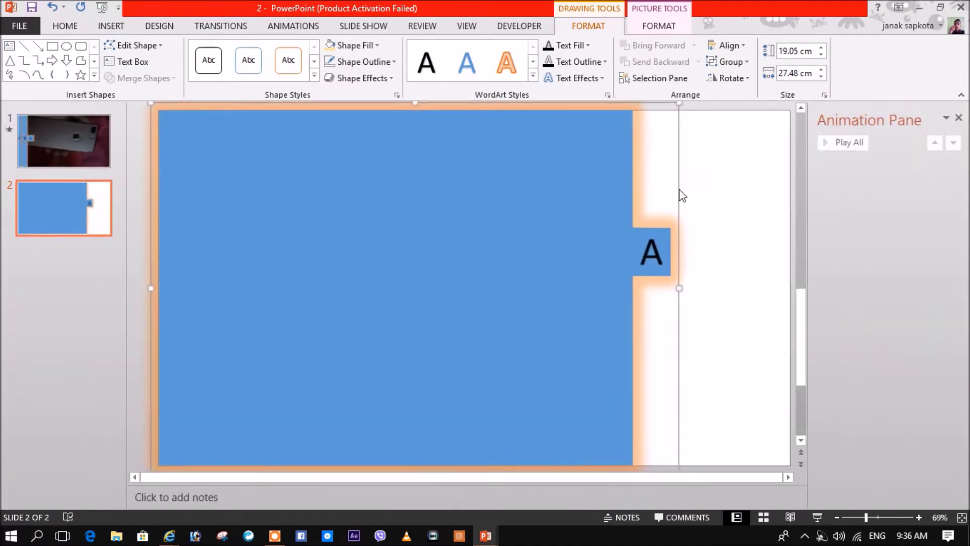
# Click the A tab and rectangle, then deselect everything on the slide
pyautogui.doubleClick(512, 237)
pyautogui.click(617, 238)
pyautogui.click(573, 238)
pyautogui.click(676, 178)
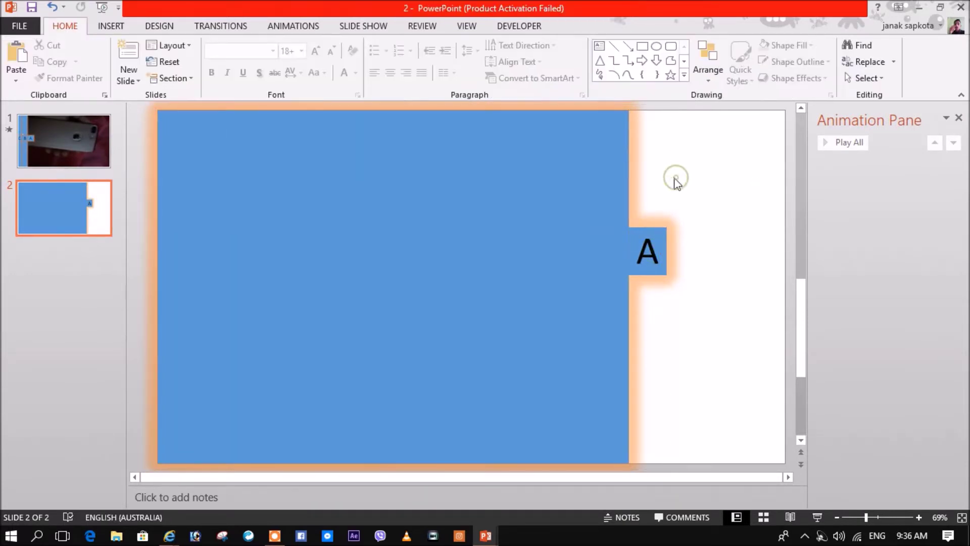
# Paste two copies of the tab box and stagger them to the left
pyautogui.hotkey('ctrl', 'a')
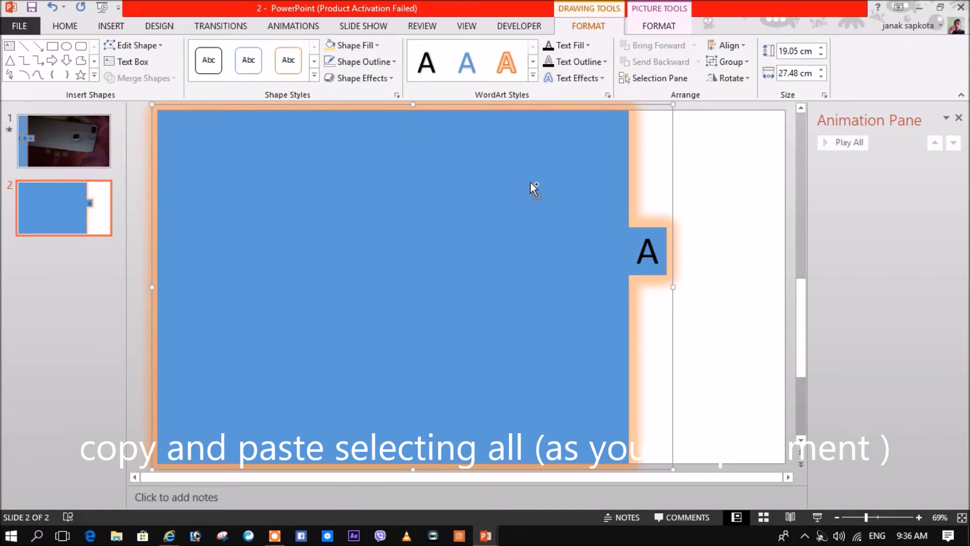
pyautogui.hotkey('ctrl', 'c')
pyautogui.hotkey('ctrl', 'v')
pyautogui.moveTo(530, 193); pyautogui.dragTo(534, 194)
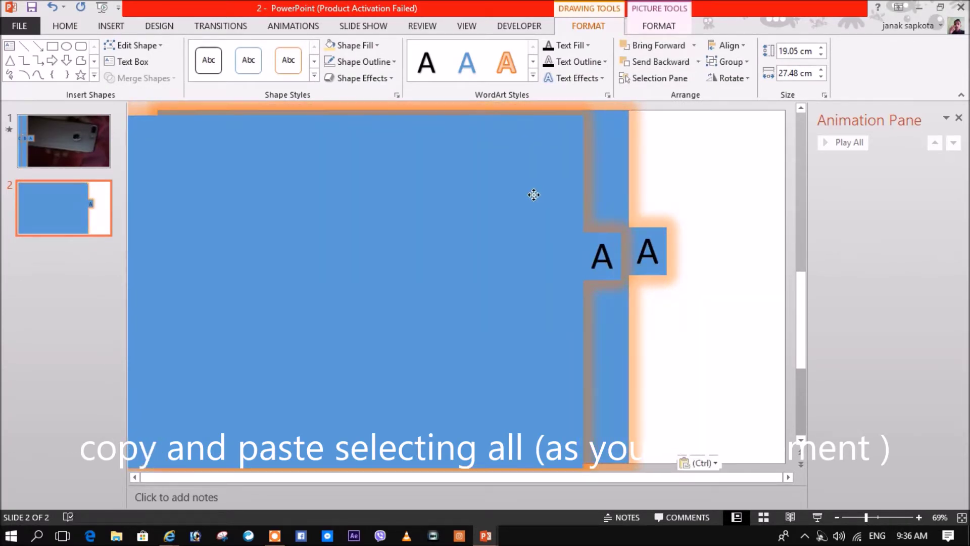
pyautogui.moveTo(538, 193)
pyautogui.mouseDown()
pyautogui.moveTo(463, 193)
pyautogui.moveTo(398, 170)
pyautogui.moveTo(291, 186)
pyautogui.mouseUp()
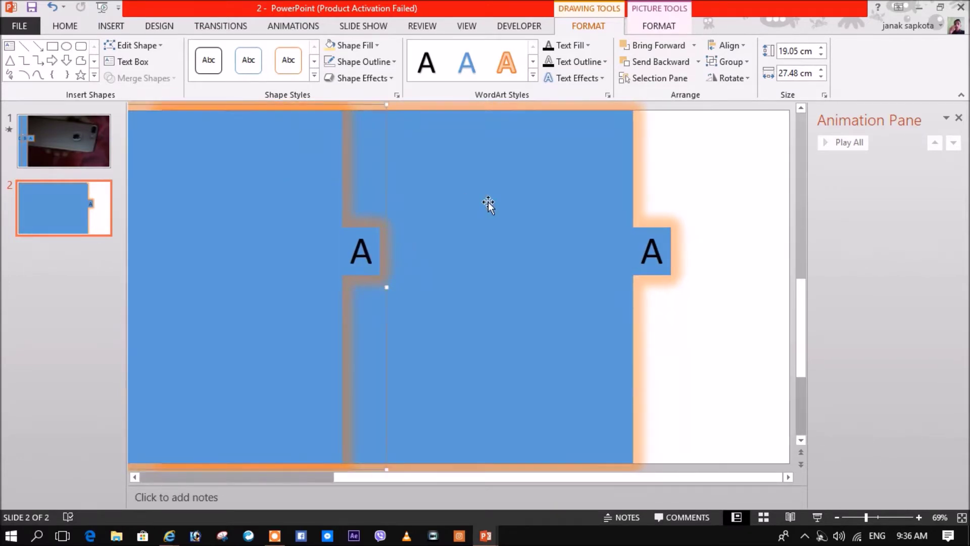
pyautogui.moveTo(617, 197); pyautogui.dragTo(381, 197)
pyautogui.hotkey('ctrl', 'v')
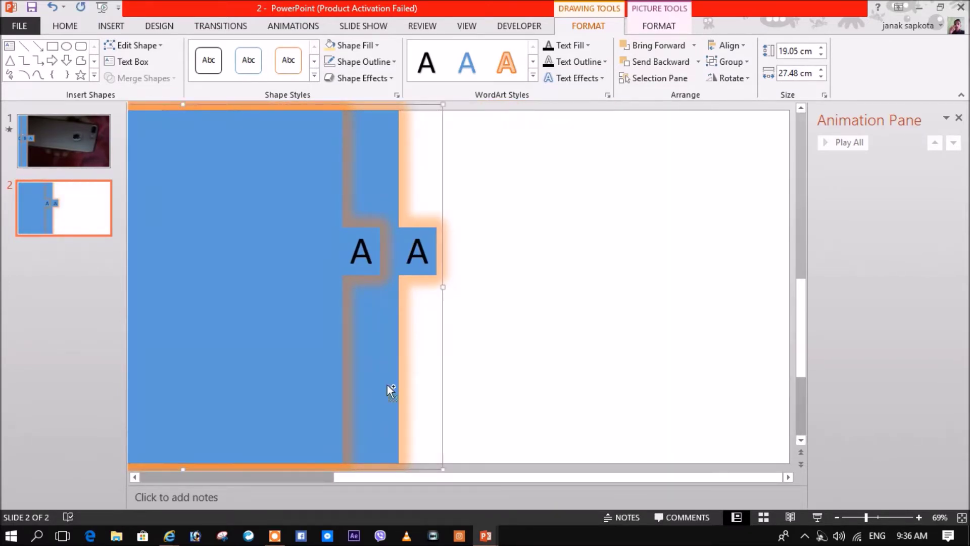
pyautogui.moveTo(652, 225)
pyautogui.mouseDown()
pyautogui.moveTo(499, 215)
pyautogui.moveTo(515, 216)
pyautogui.mouseUp()
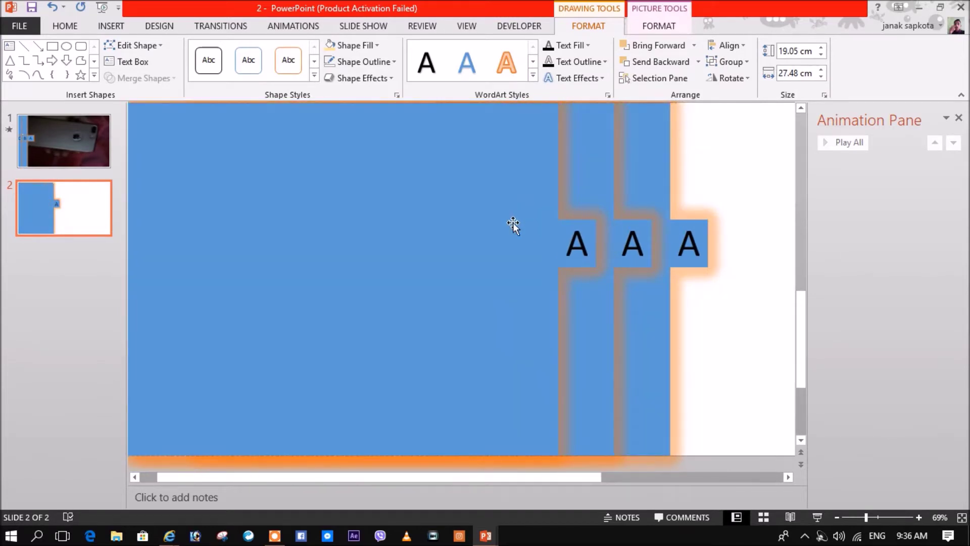
pyautogui.click(665, 475)
pyautogui.moveTo(374, 310); pyautogui.dragTo(219, 317)
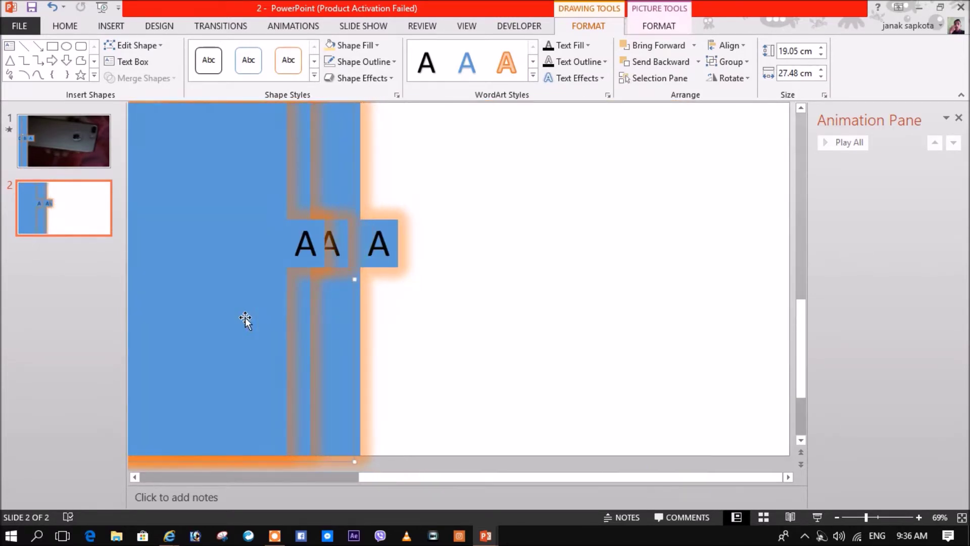
# Relabel the middle tab B and the leftmost tab C
pyautogui.doubleClick(335, 245)
pyautogui.write('B')
pyautogui.doubleClick(283, 243)
pyautogui.write('C')
pyautogui.click(435, 191)
pyautogui.click(390, 157)
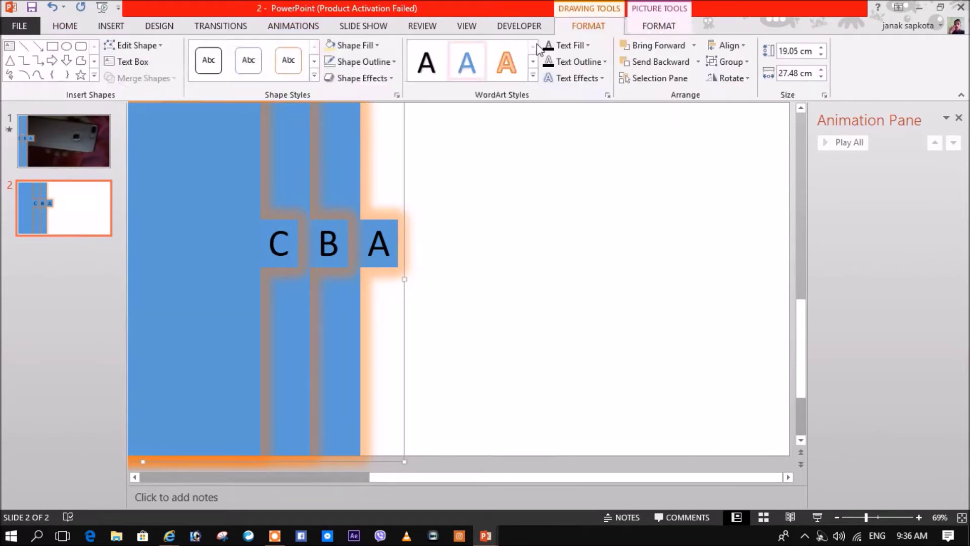
# Hide Group 7 (A) and Group 8 (B) in the Selection Pane
pyautogui.click(674, 81)
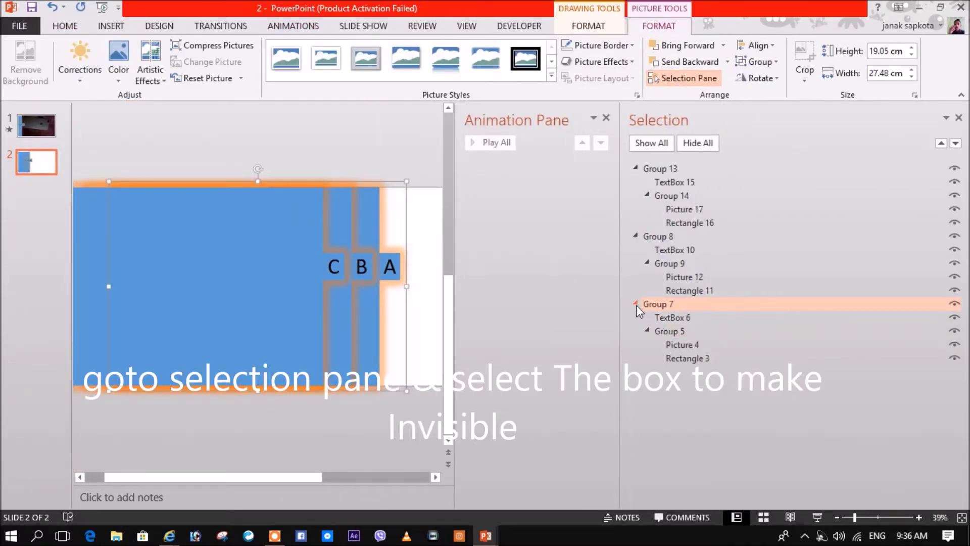
pyautogui.click(636, 304)
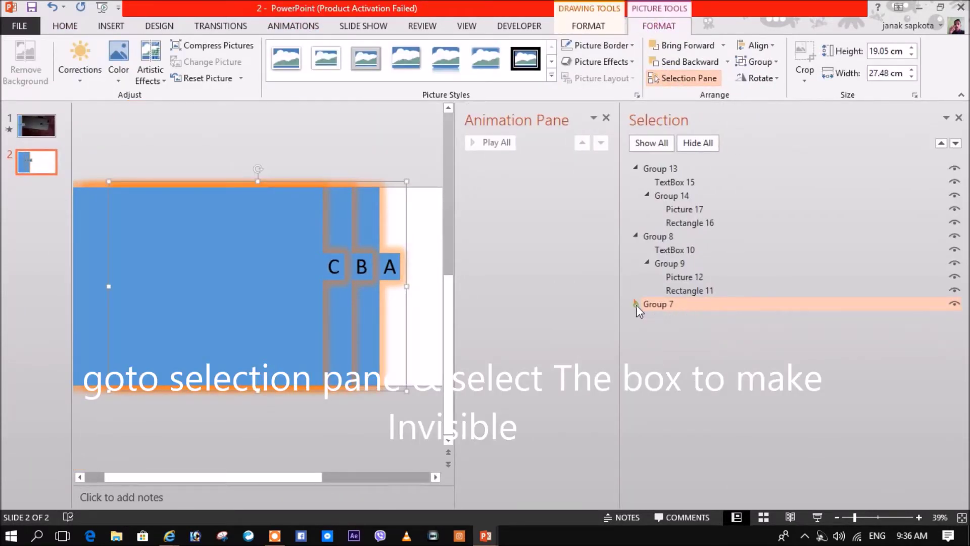
pyautogui.click(954, 304)
pyautogui.click(955, 291)
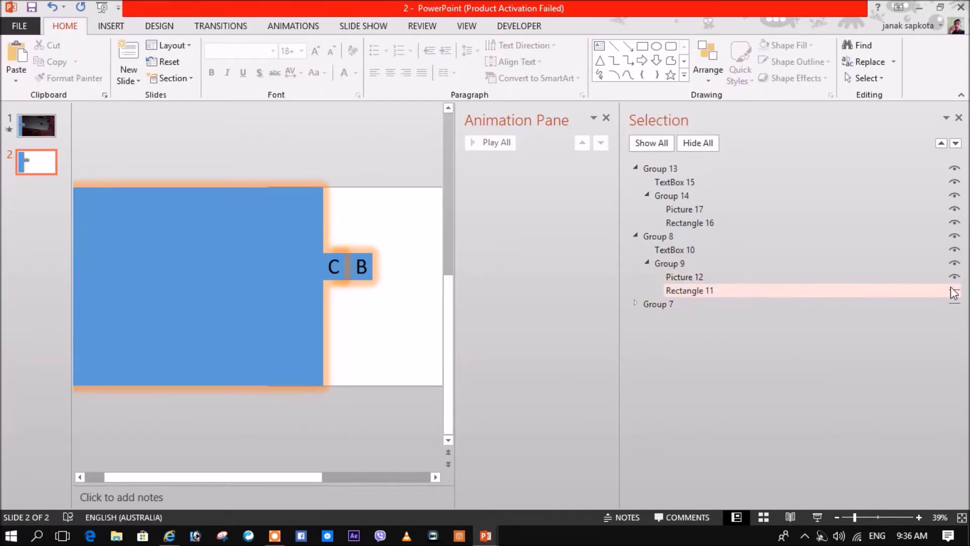
pyautogui.click(953, 290)
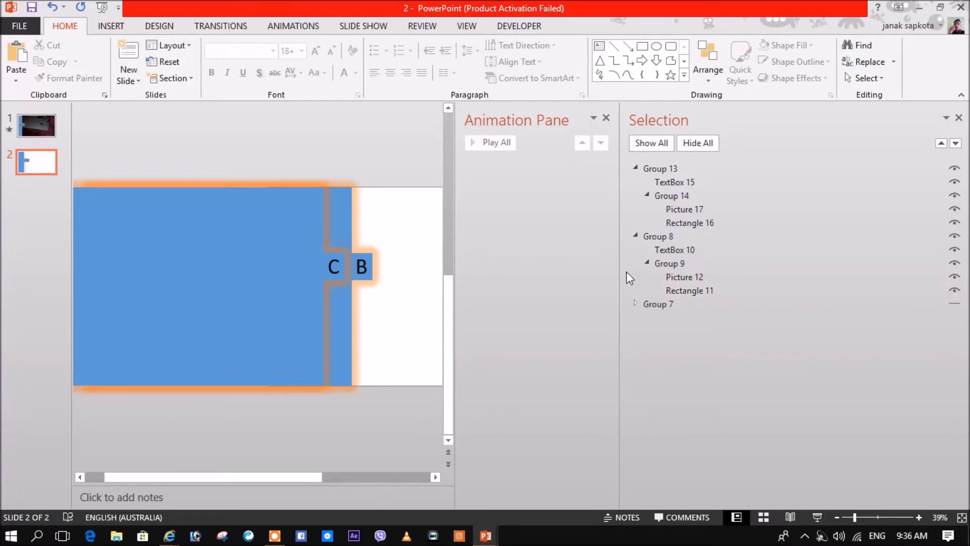
pyautogui.click(636, 237)
pyautogui.click(954, 236)
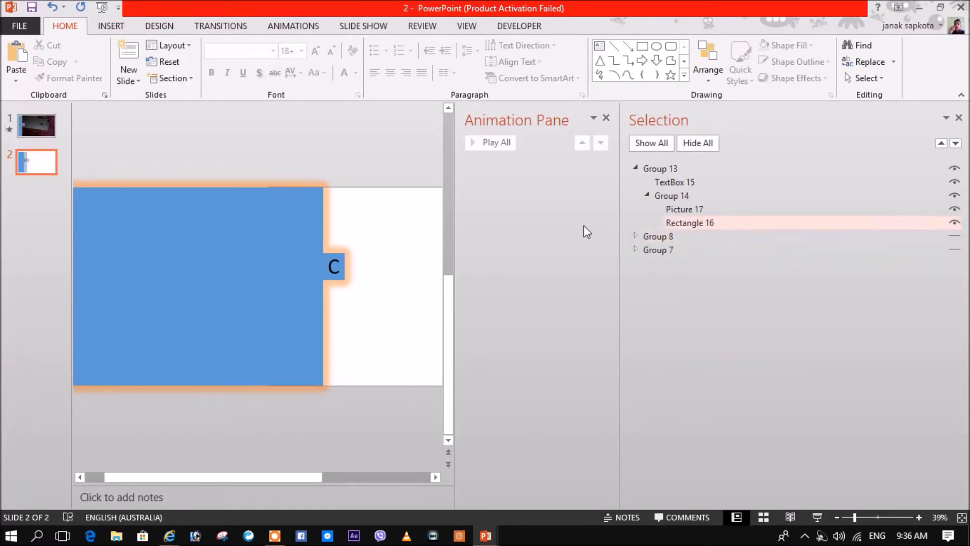
# Add a text box inside the front C box's blue rectangle
pyautogui.rightClick(254, 269)
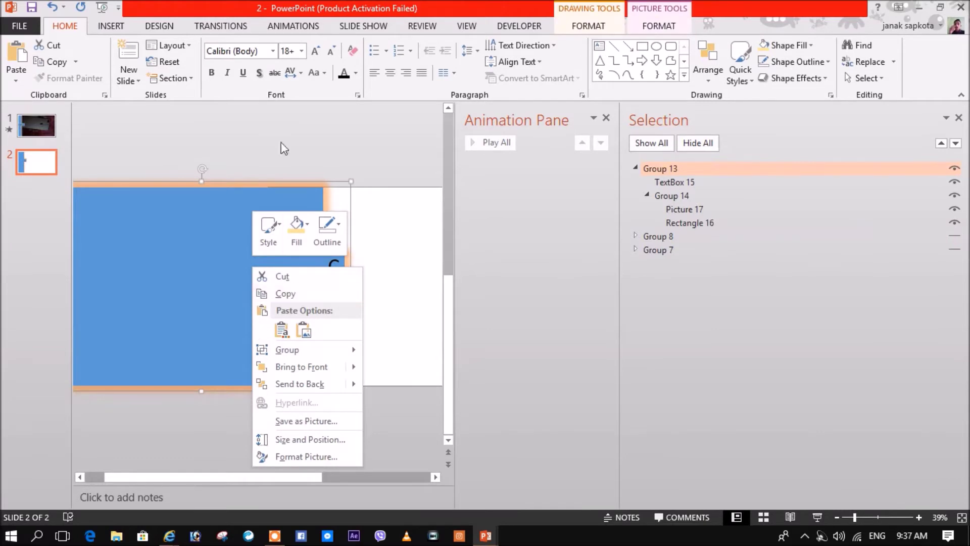
pyautogui.click(112, 25)
pyautogui.click(539, 60)
pyautogui.click(221, 297)
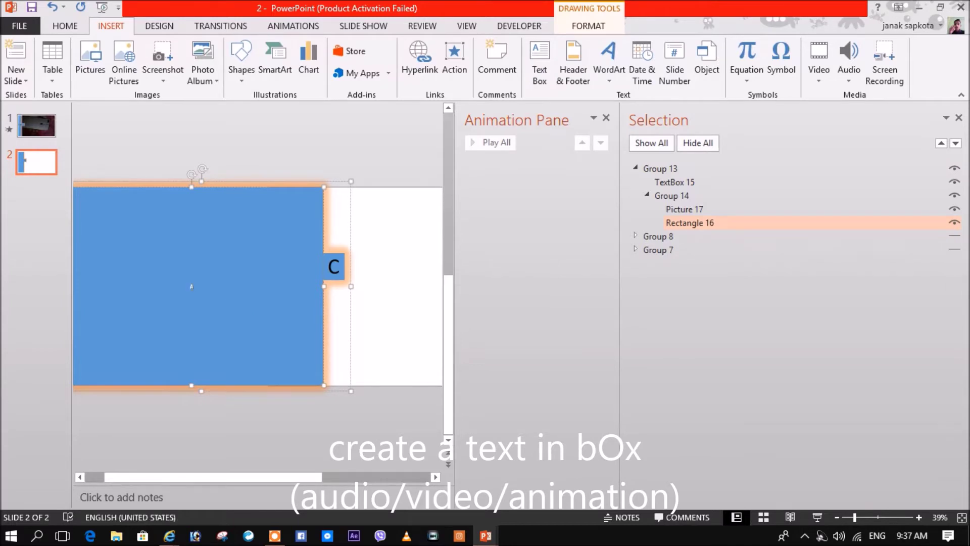
# Type the author's name as a caption, then toggle group visibility in the Selection Pane
pyautogui.write('ADDyou')
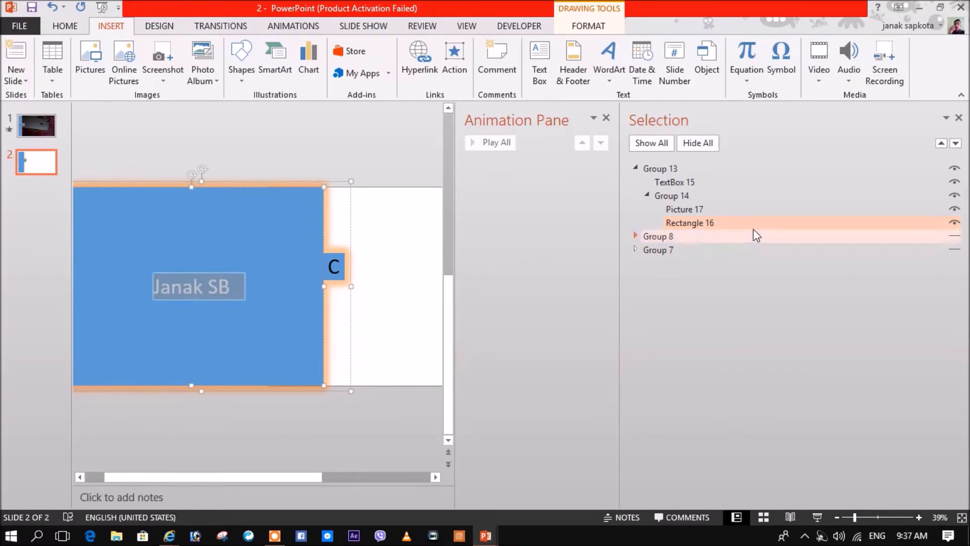
pyautogui.click(953, 237)
pyautogui.click(954, 236)
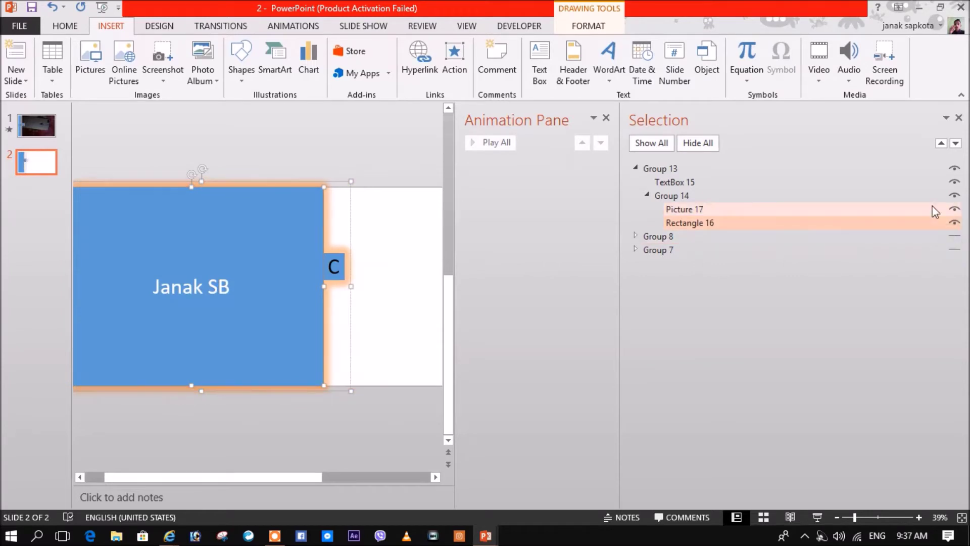
pyautogui.click(955, 196)
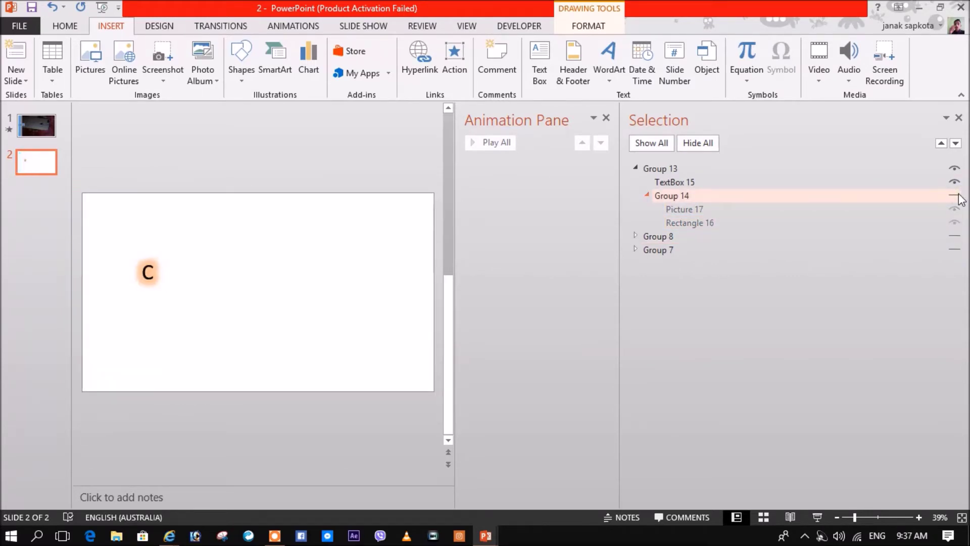
pyautogui.click(954, 196)
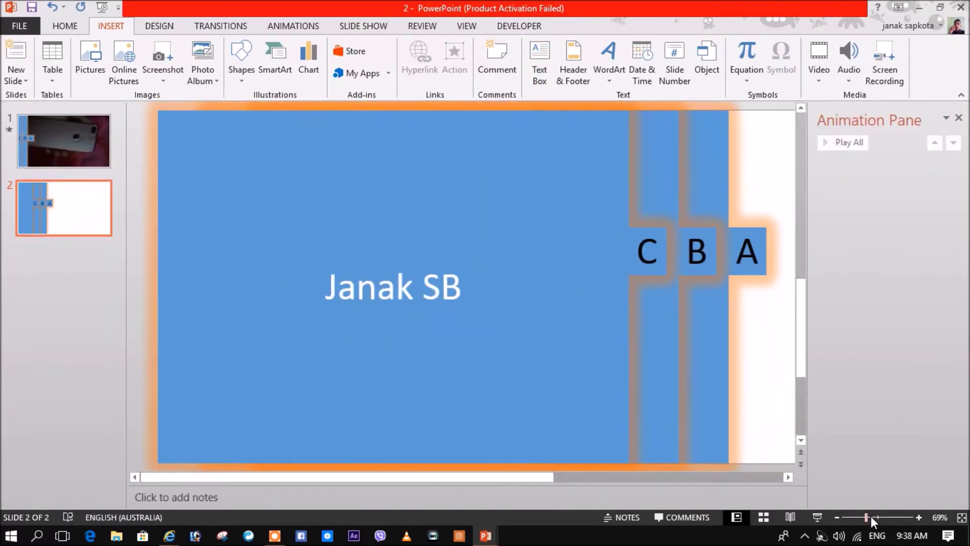
# Give Group 7, the A tab box, a Right line motion path and drag its end point
pyautogui.moveTo(866, 517); pyautogui.dragTo(861, 518)
pyautogui.click(270, 29)
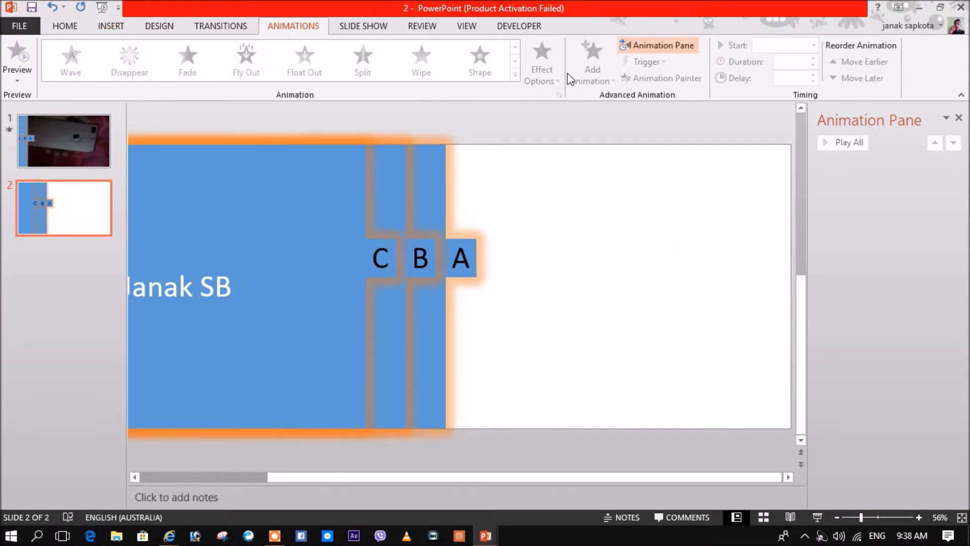
pyautogui.click(435, 207)
pyautogui.click(593, 66)
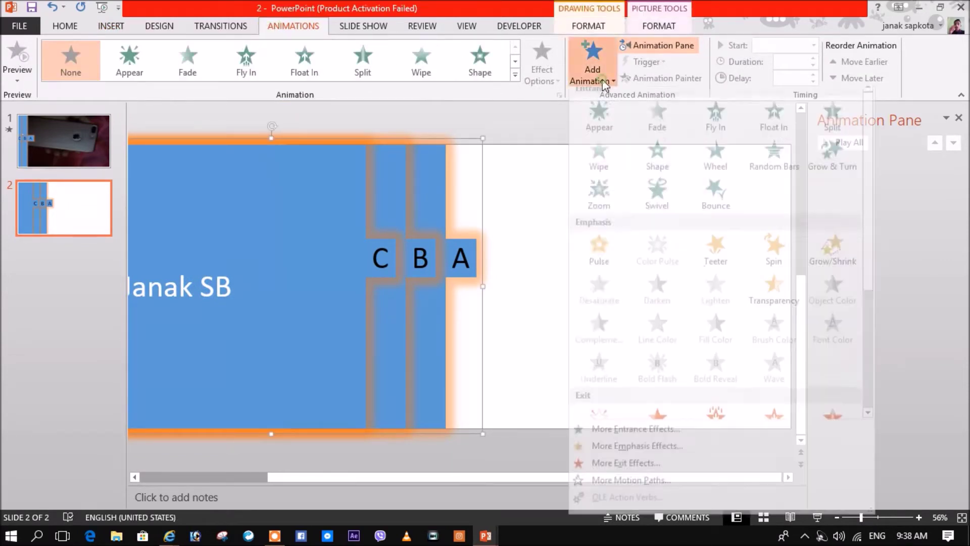
pyautogui.scroll(-3, 636, 200)
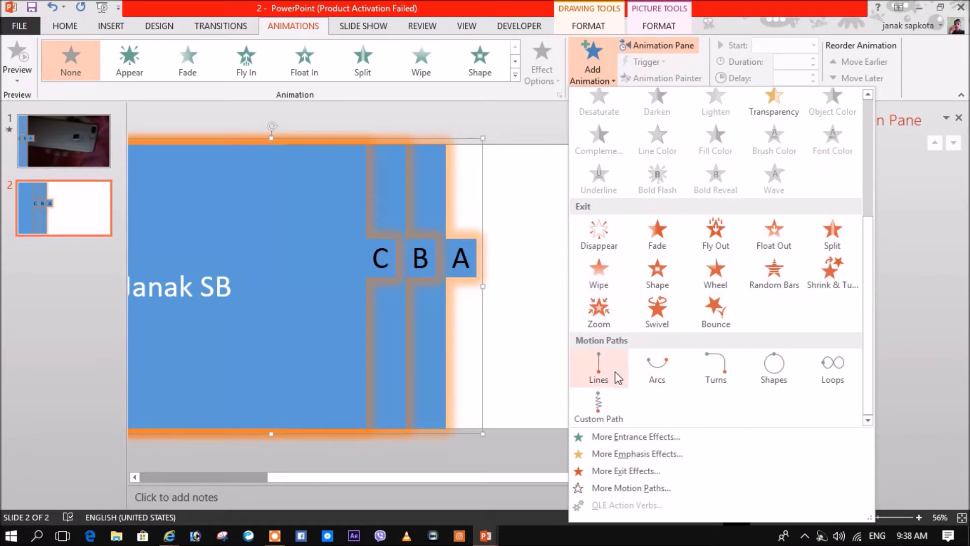
pyautogui.click(623, 488)
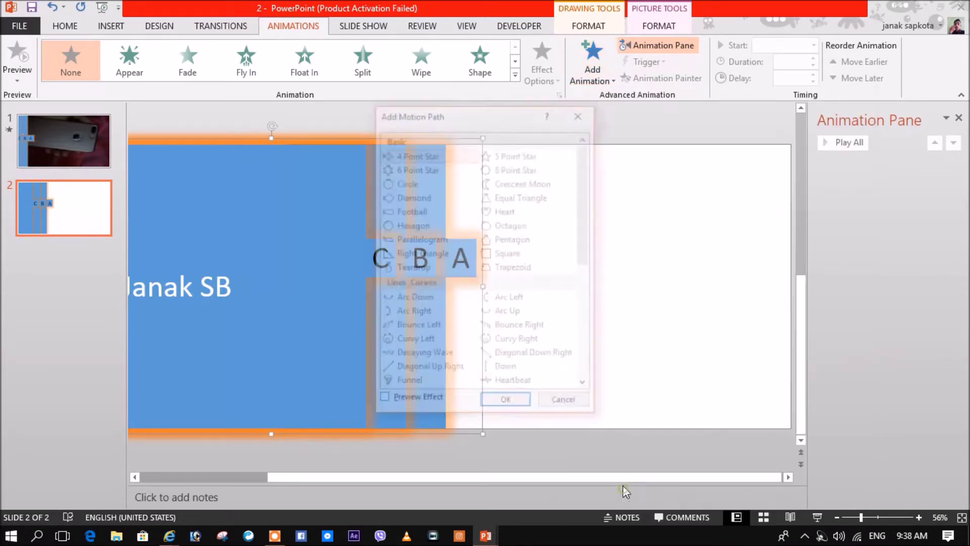
pyautogui.scroll(-5, 518, 371)
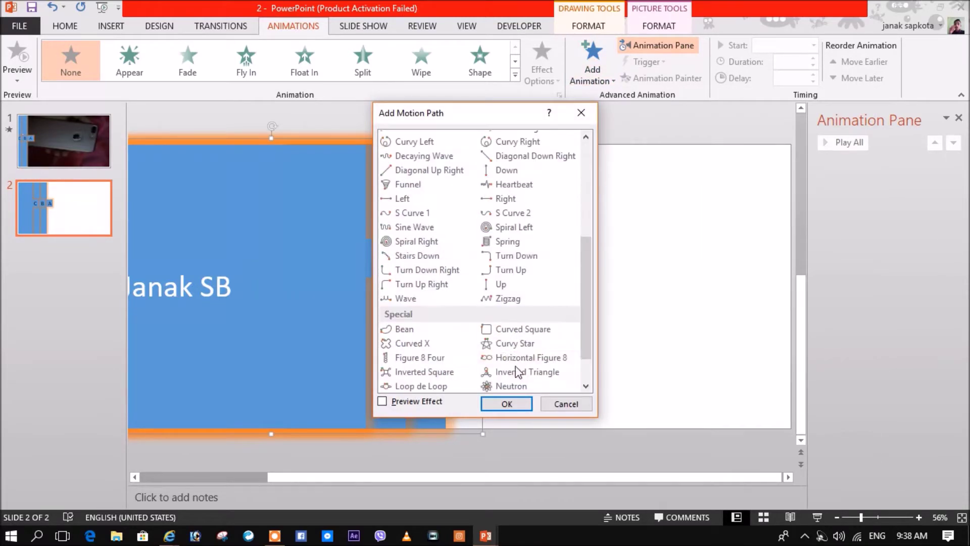
pyautogui.click(514, 199)
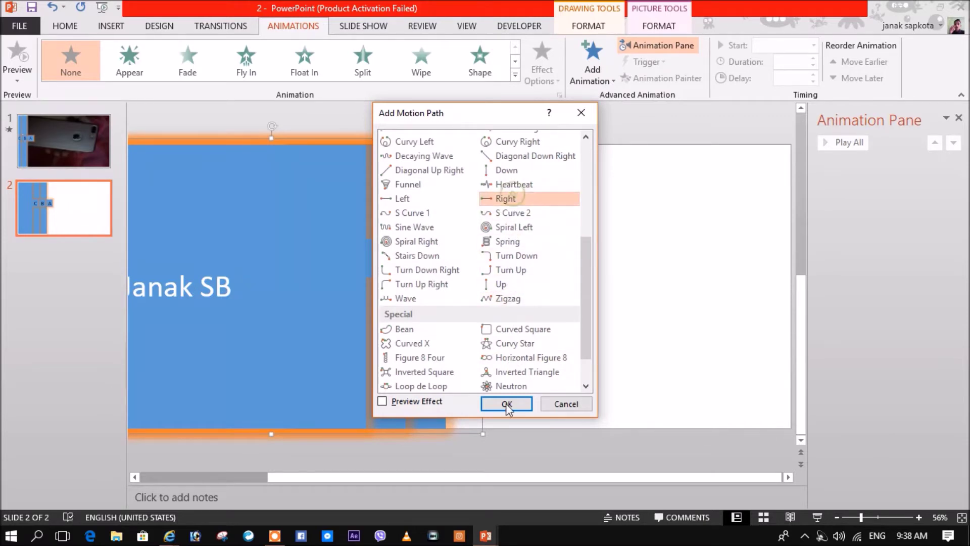
pyautogui.click(507, 404)
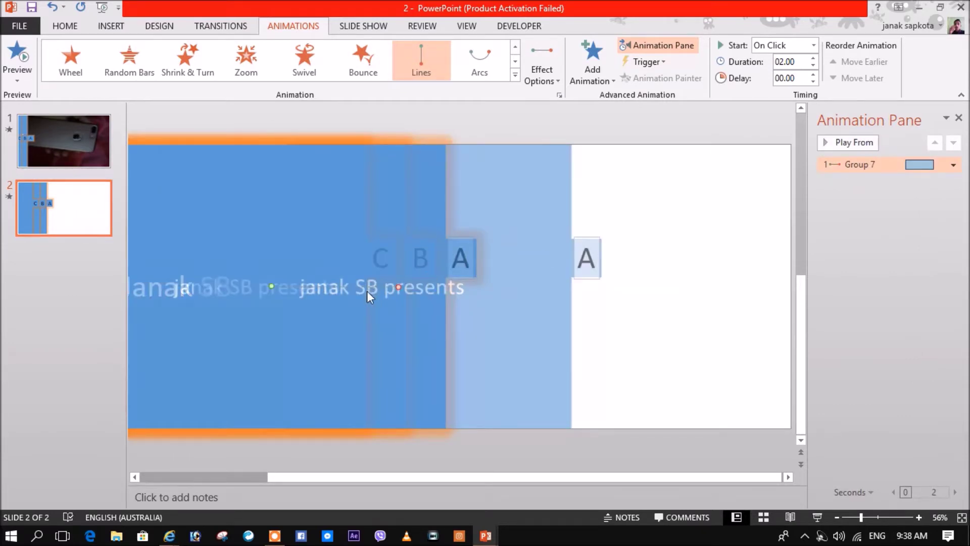
pyautogui.moveTo(399, 288)
pyautogui.mouseDown()
pyautogui.moveTo(563, 283)
pyautogui.moveTo(524, 287)
pyautogui.mouseUp()
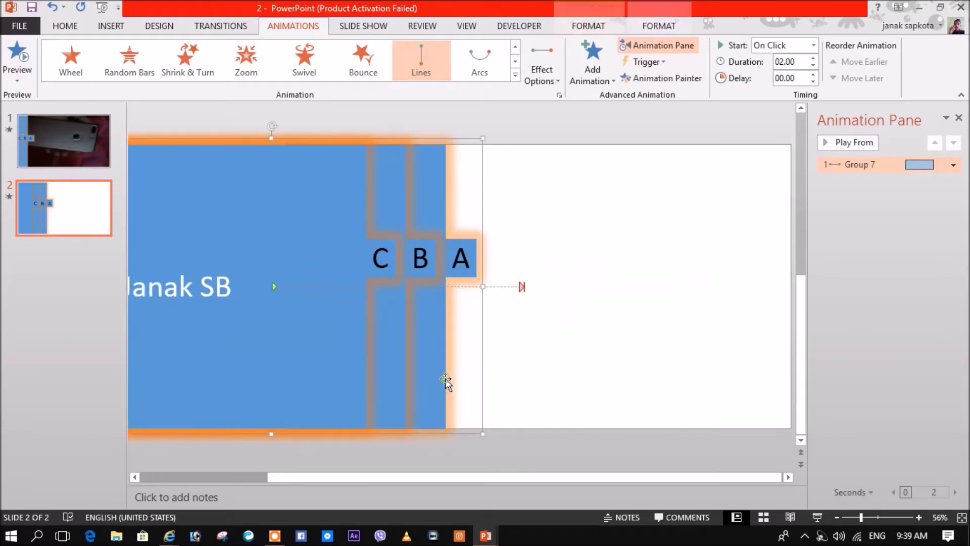
pyautogui.click(398, 150)
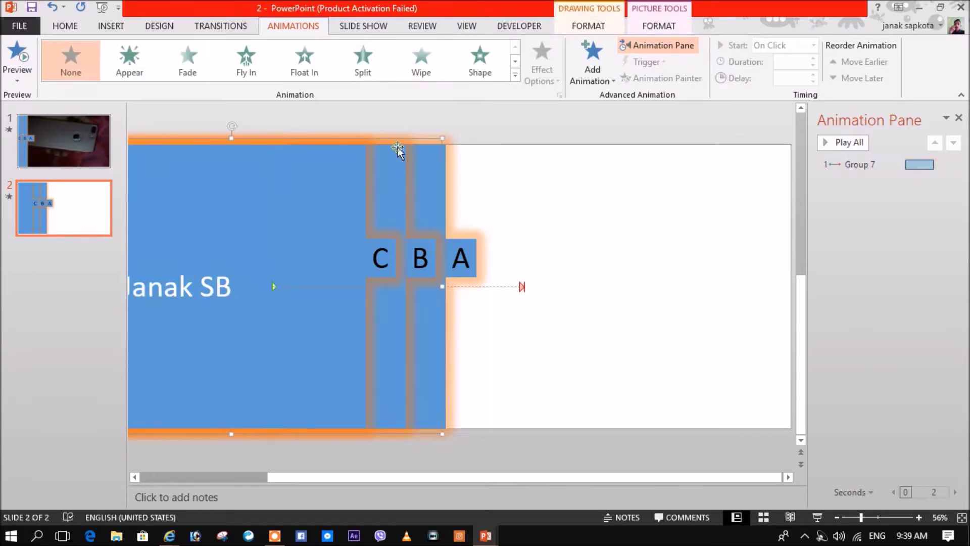
# Add a Right line motion path to Group 8, the B tab box
pyautogui.click(589, 56)
pyautogui.click(631, 487)
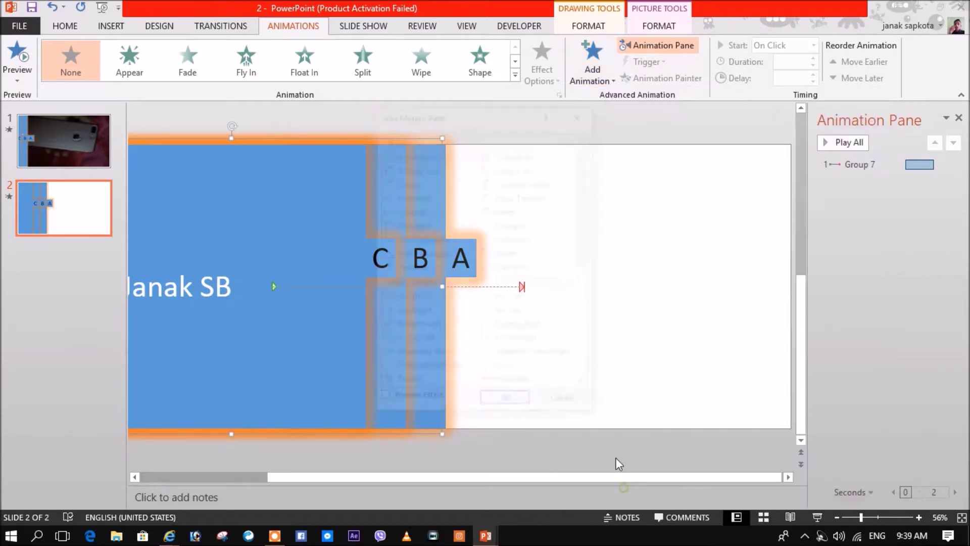
pyautogui.scroll(-5, 539, 331)
pyautogui.click(512, 199)
pyautogui.click(506, 404)
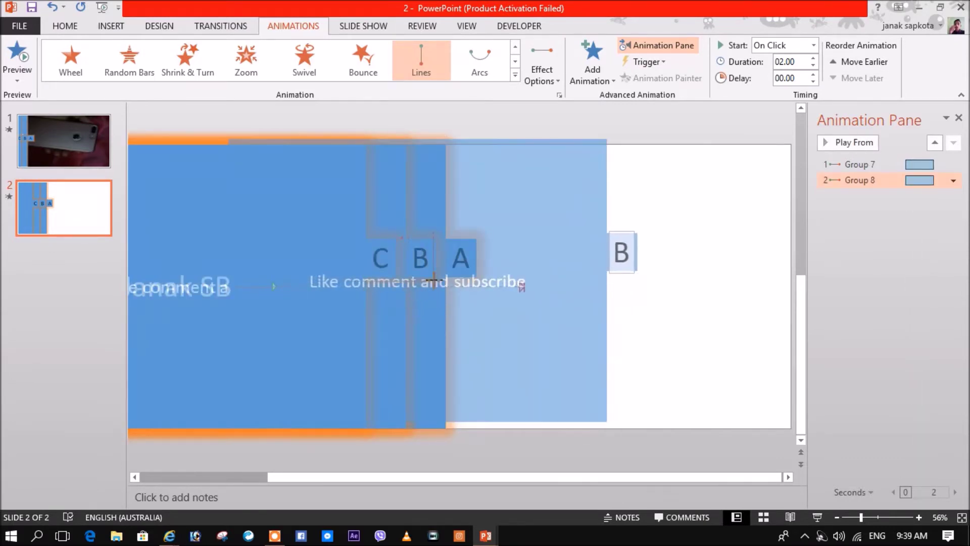
pyautogui.moveTo(394, 290)
pyautogui.mouseDown()
pyautogui.moveTo(362, 292)
pyautogui.moveTo(516, 286)
pyautogui.moveTo(503, 287)
pyautogui.mouseUp()
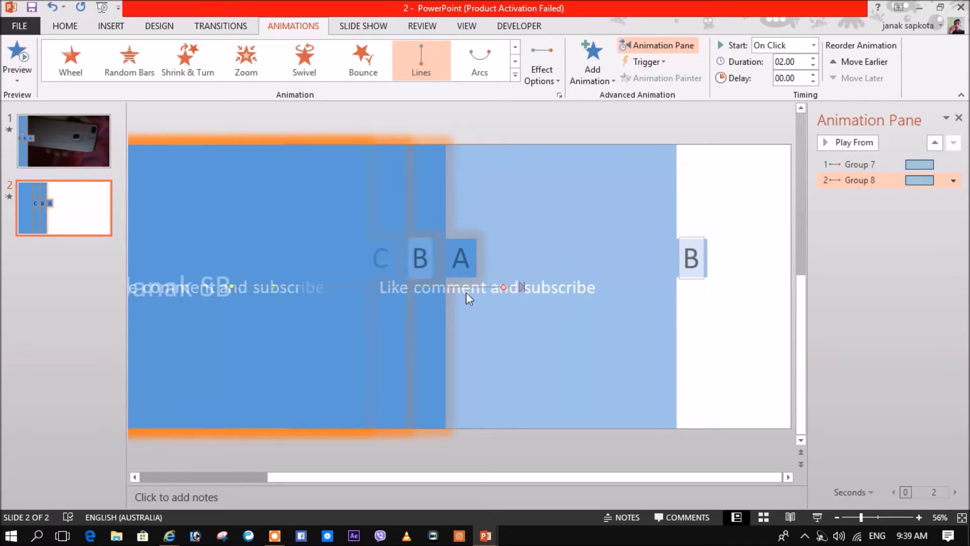
# Drag Group 8's motion path end point slightly left so it stops earlier
pyautogui.click(411, 335)
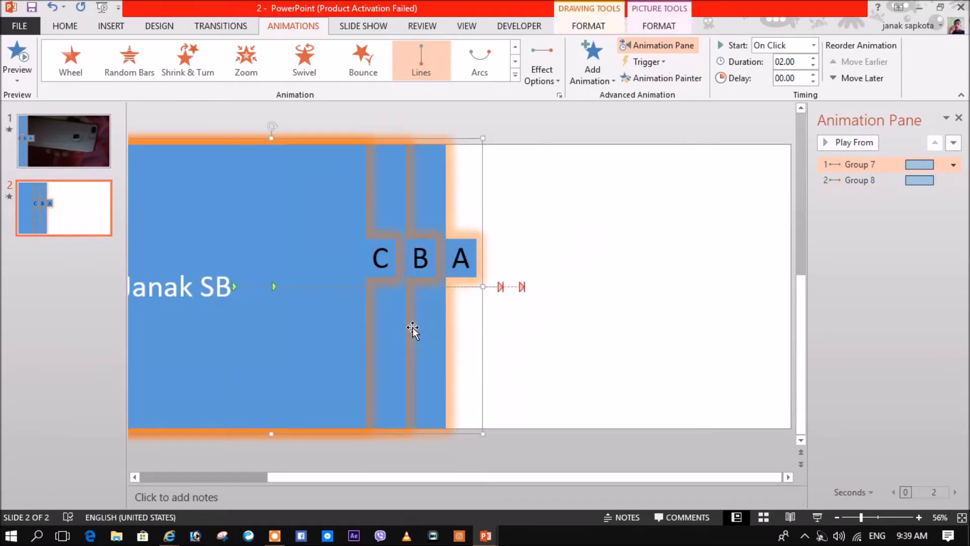
pyautogui.click(518, 288)
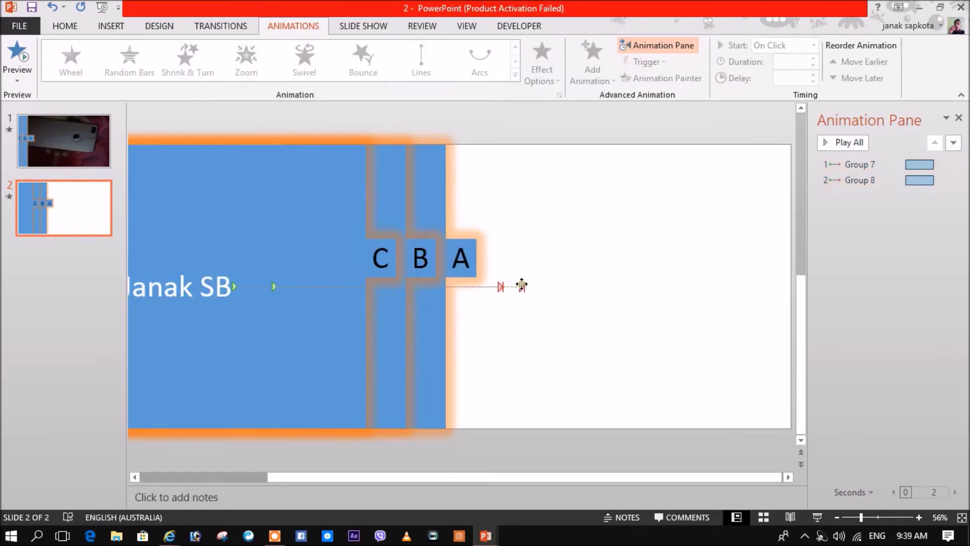
pyautogui.click(500, 286)
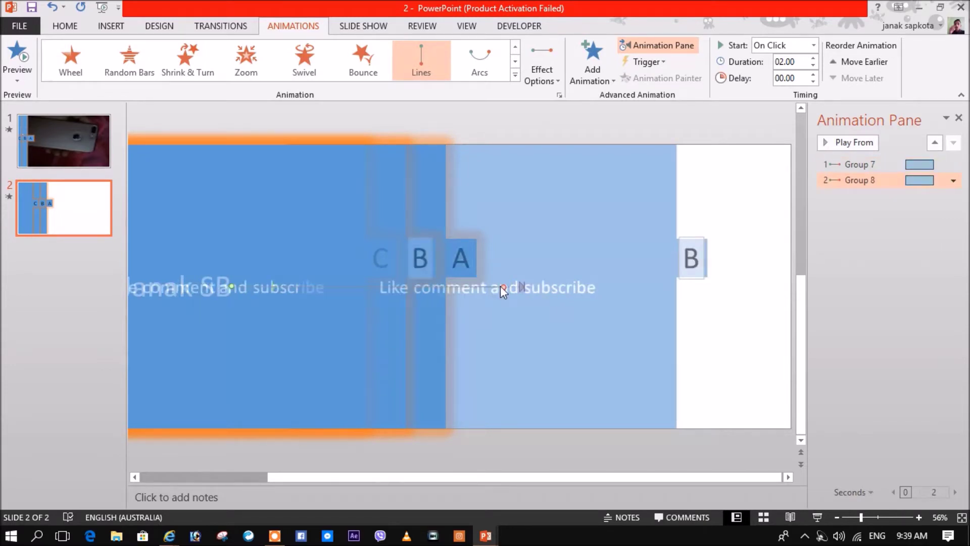
pyautogui.moveTo(503, 286); pyautogui.dragTo(479, 286)
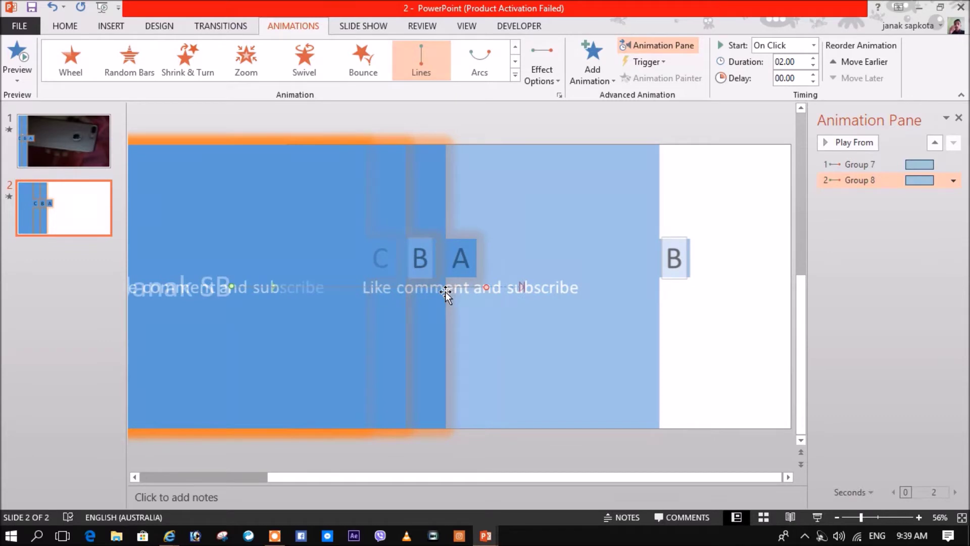
pyautogui.click(358, 256)
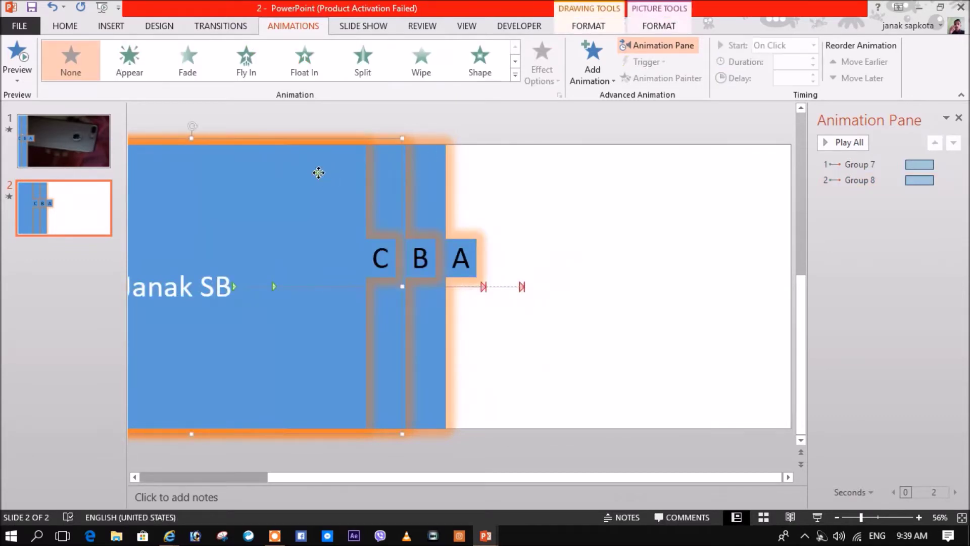
pyautogui.click(272, 177)
pyautogui.click(310, 126)
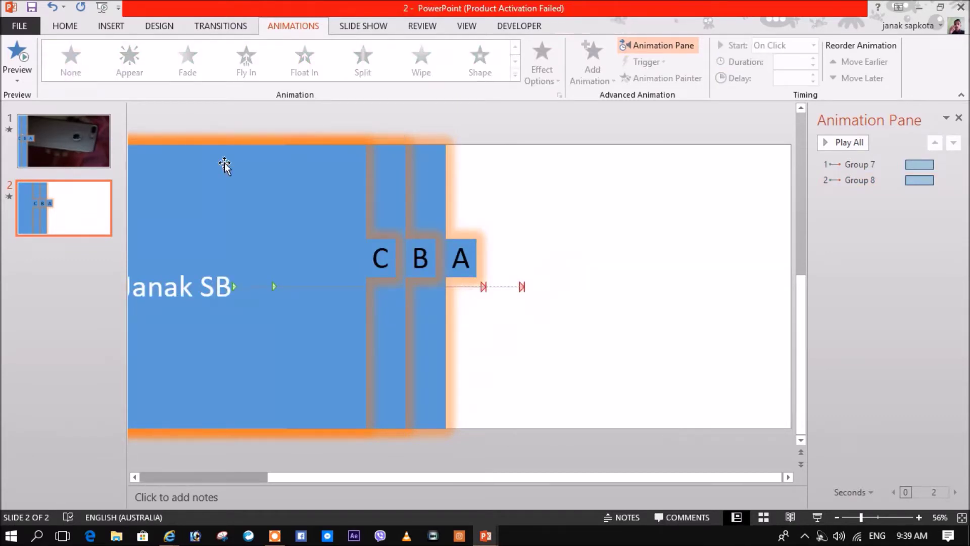
pyautogui.click(219, 167)
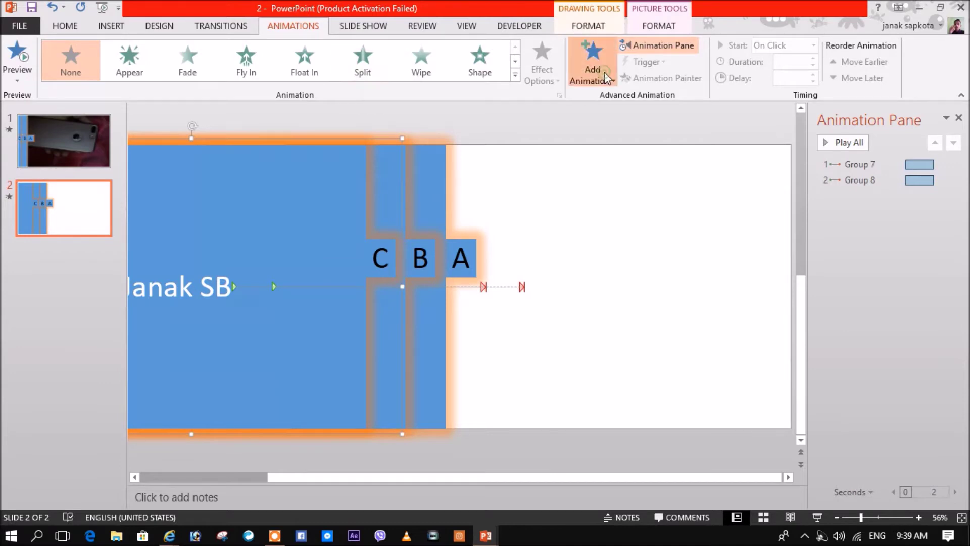
# Add a Right motion path to Group 13, the C box, extending its end far right
pyautogui.click(592, 65)
pyautogui.scroll(-5, 642, 365)
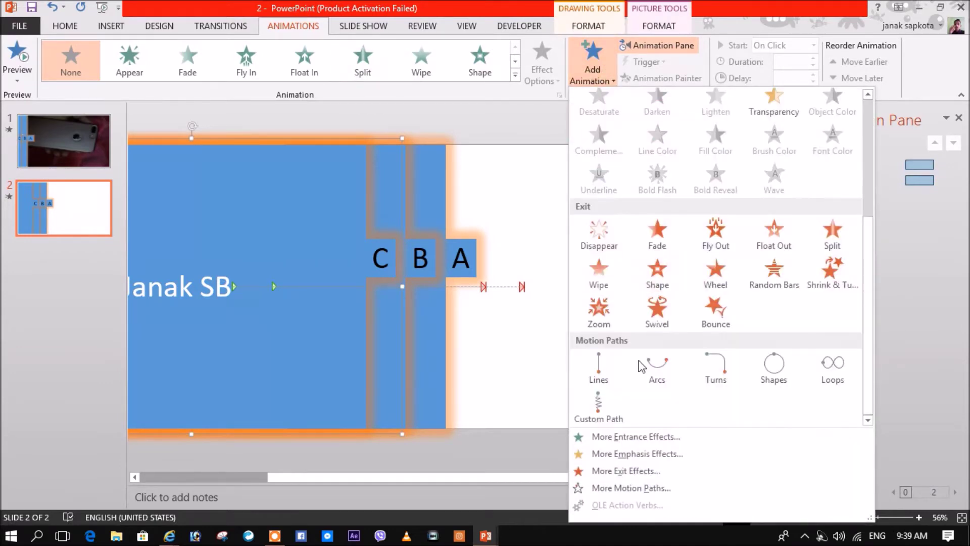
pyautogui.click(620, 487)
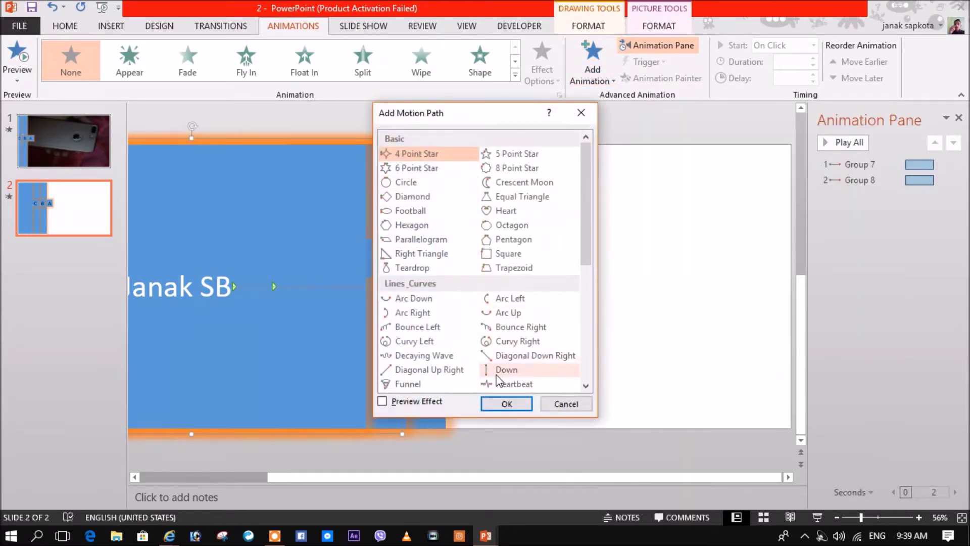
pyautogui.scroll(-5, 508, 273)
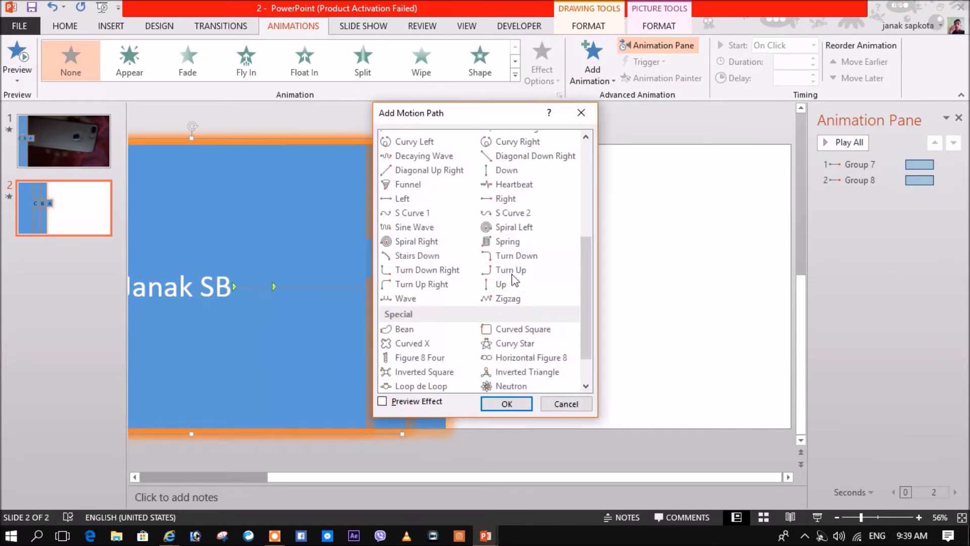
pyautogui.click(501, 198)
pyautogui.click(507, 404)
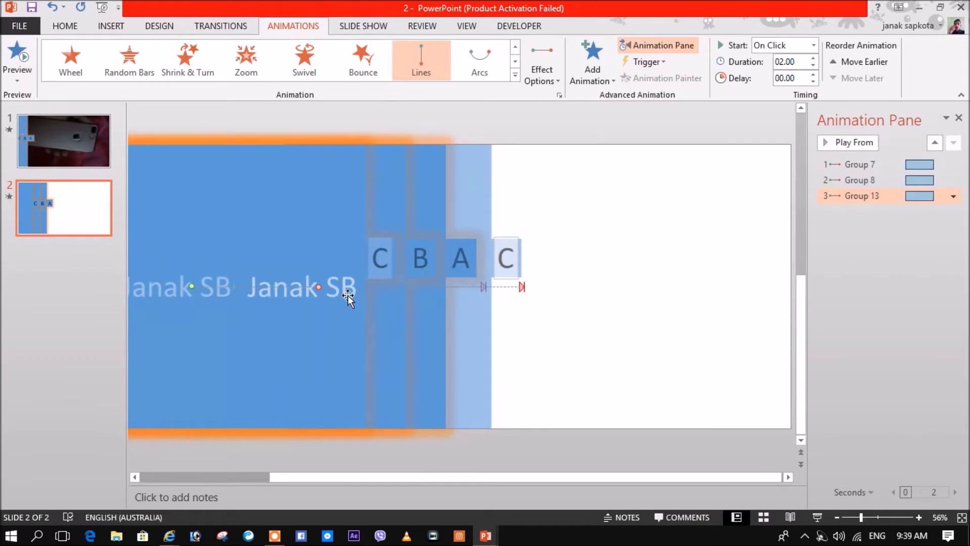
pyautogui.moveTo(315, 289); pyautogui.dragTo(457, 287)
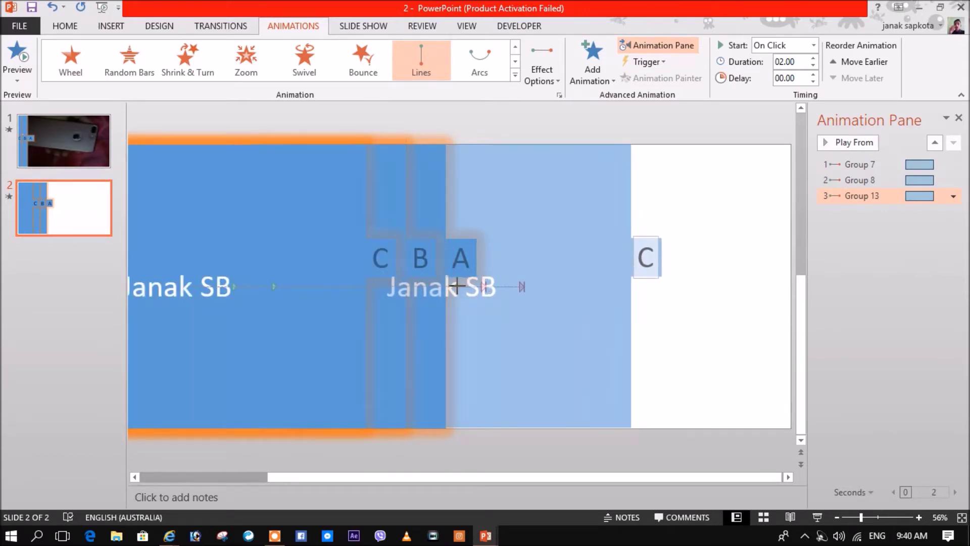
# Deselect the group, view the slide's left edge, and select Group 8
pyautogui.click(727, 167)
pyautogui.click(243, 477)
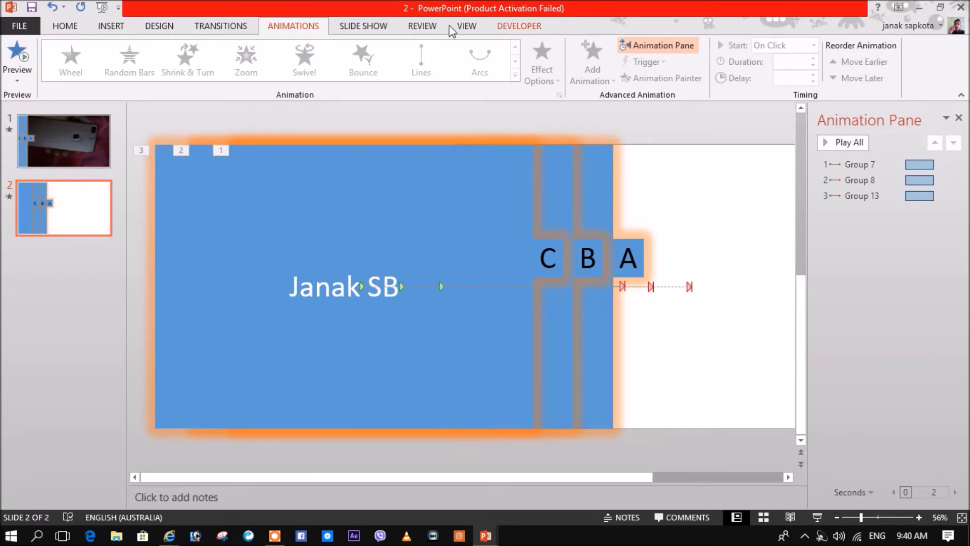
pyautogui.click(537, 195)
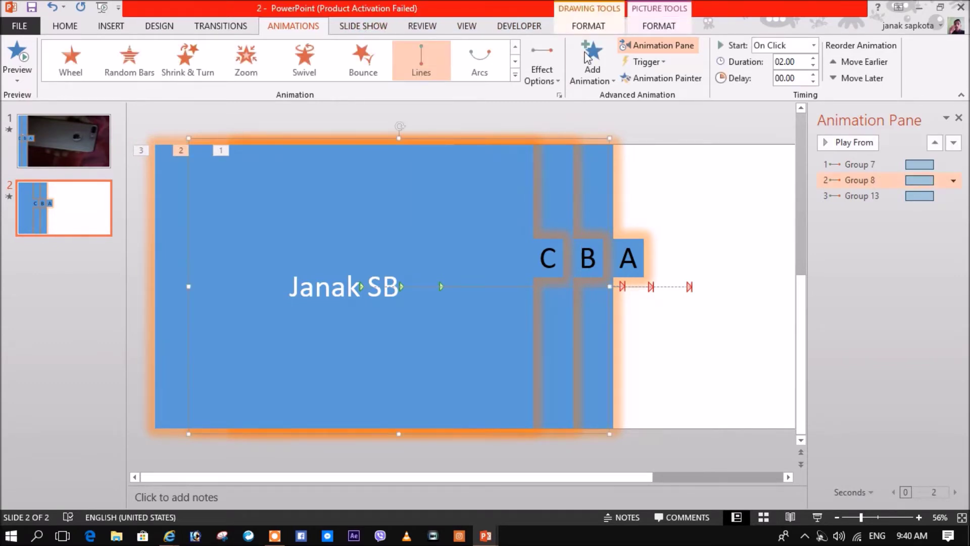
# In the Selection Pane, hide Groups 7 and 8 and stretch Group 13 left past the slide edge
pyautogui.click(658, 27)
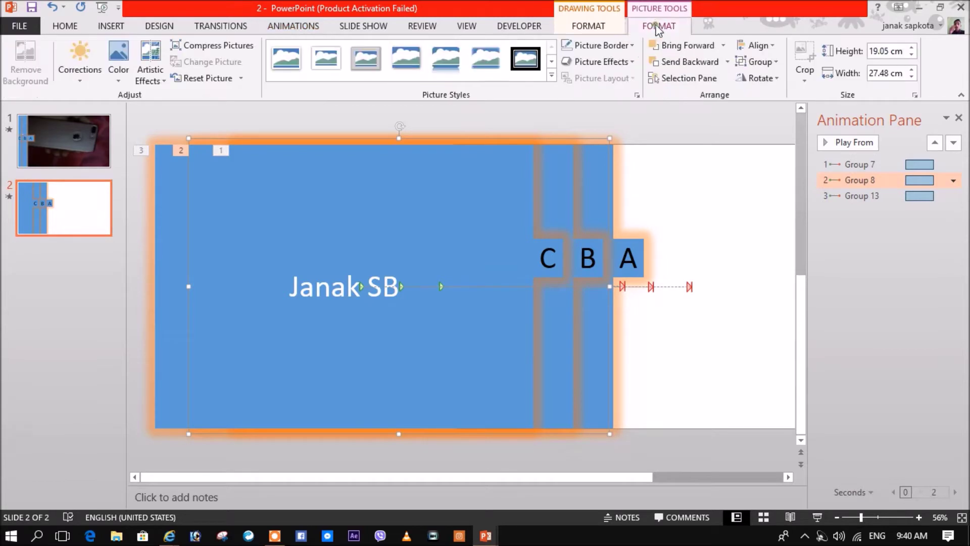
pyautogui.click(670, 81)
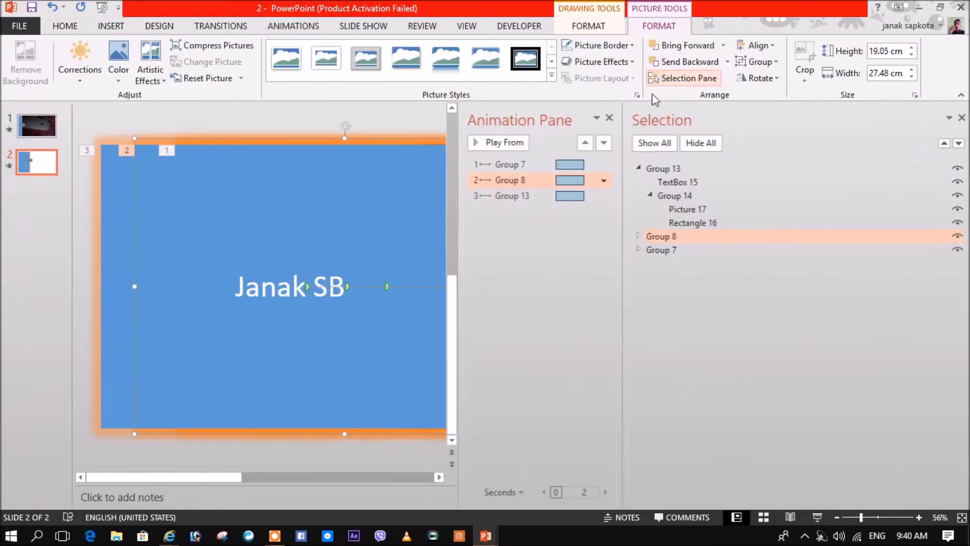
pyautogui.click(955, 249)
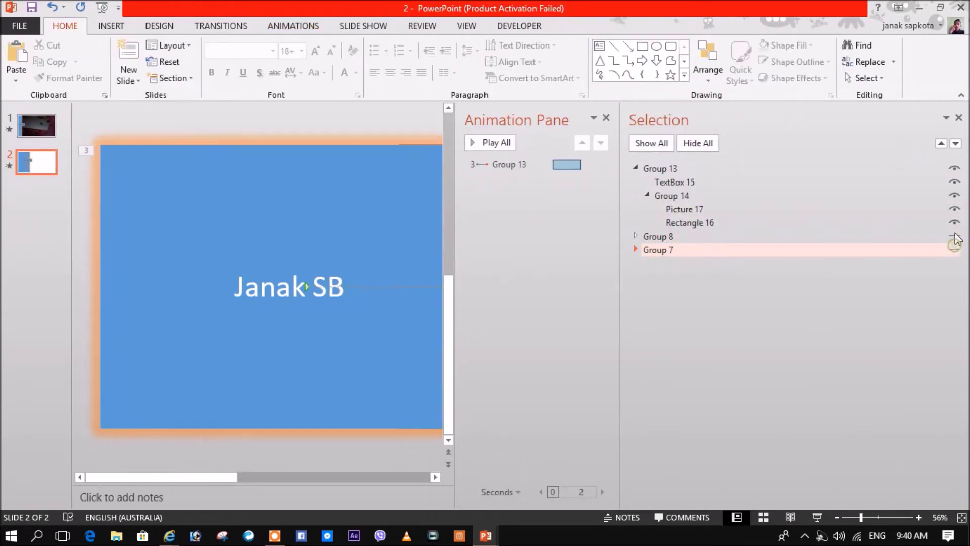
pyautogui.click(134, 288)
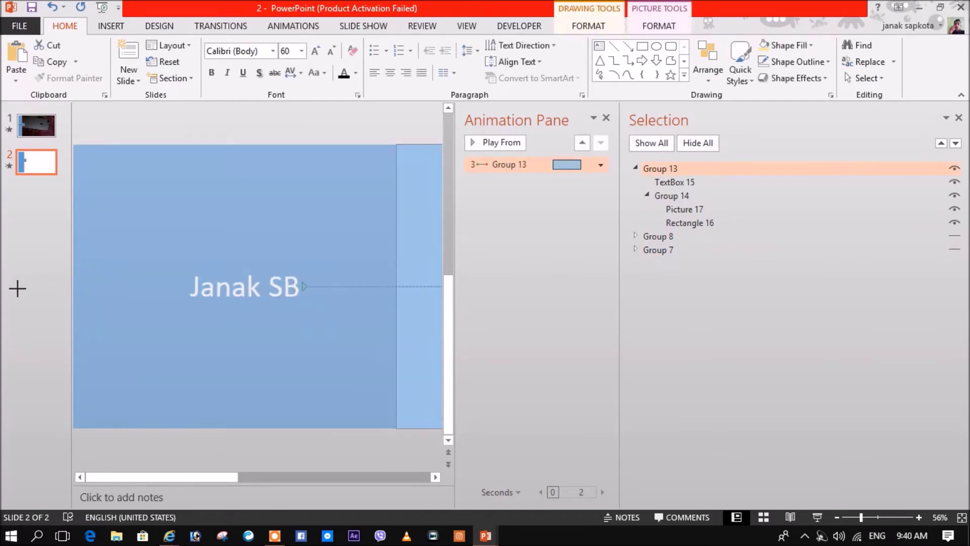
pyautogui.moveTo(93, 285); pyautogui.dragTo(17, 286)
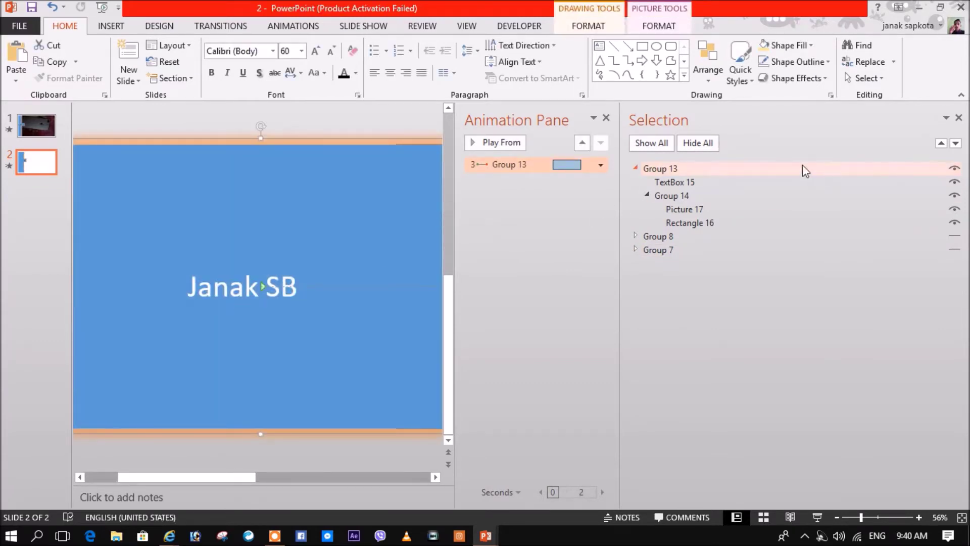
pyautogui.click(202, 289)
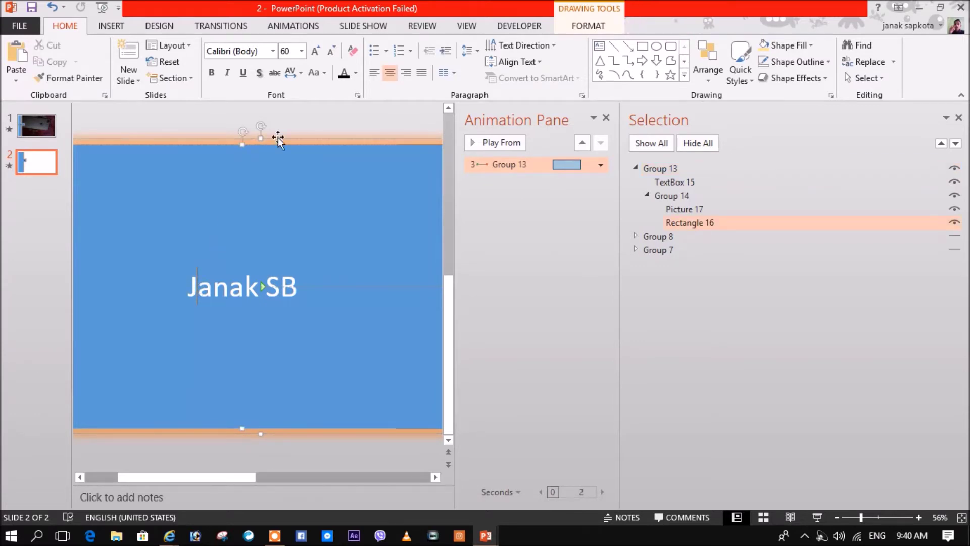
pyautogui.click(636, 168)
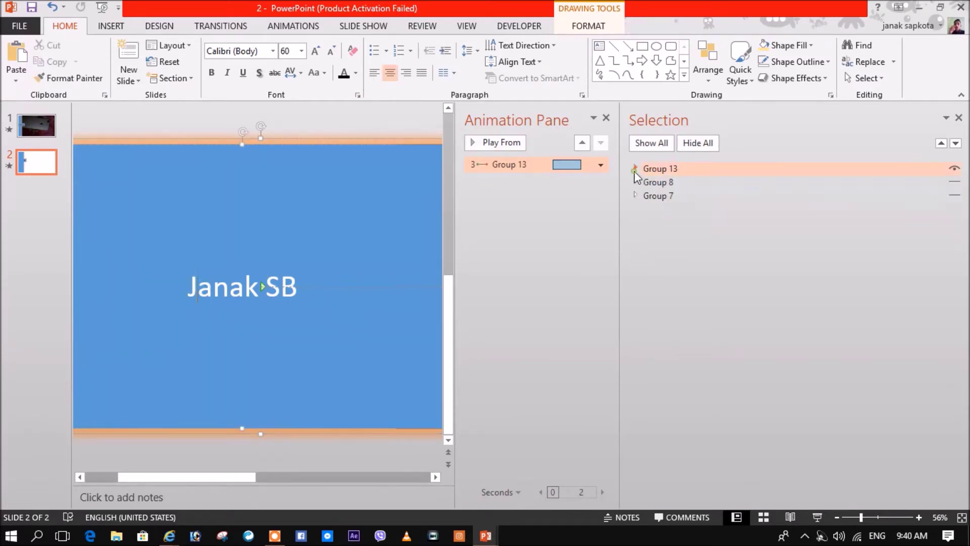
# Show only Group 8 and stretch its blue panel left past the slide edge
pyautogui.click(954, 184)
pyautogui.click(954, 184)
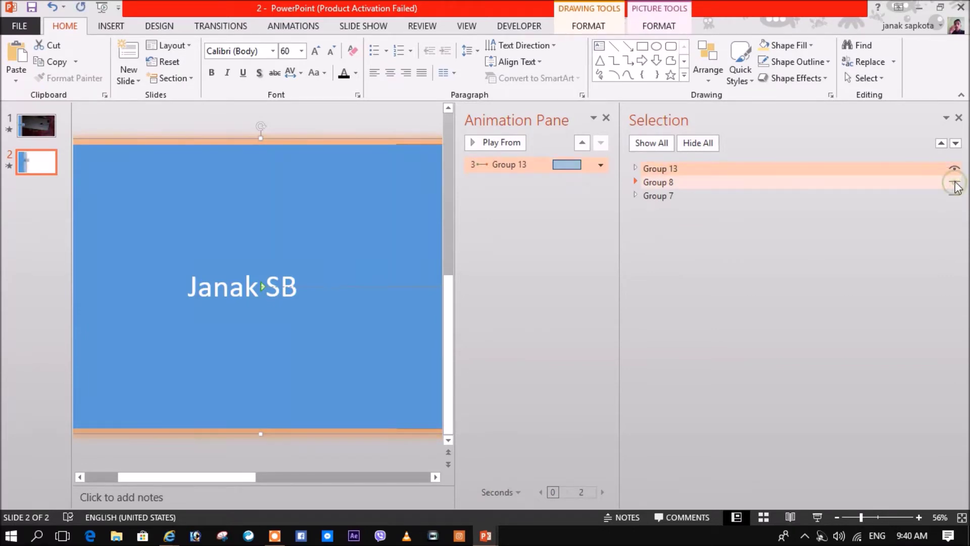
pyautogui.click(954, 167)
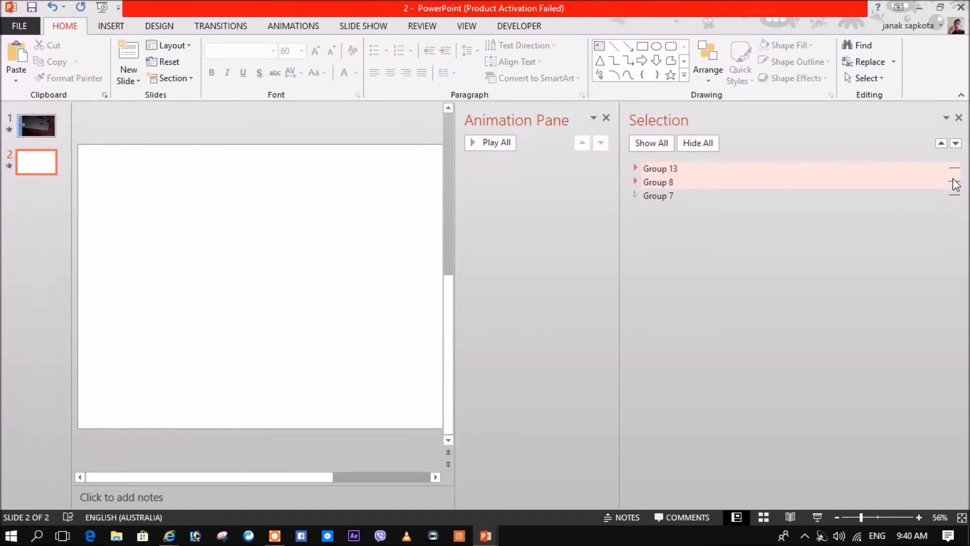
pyautogui.click(955, 181)
pyautogui.click(169, 477)
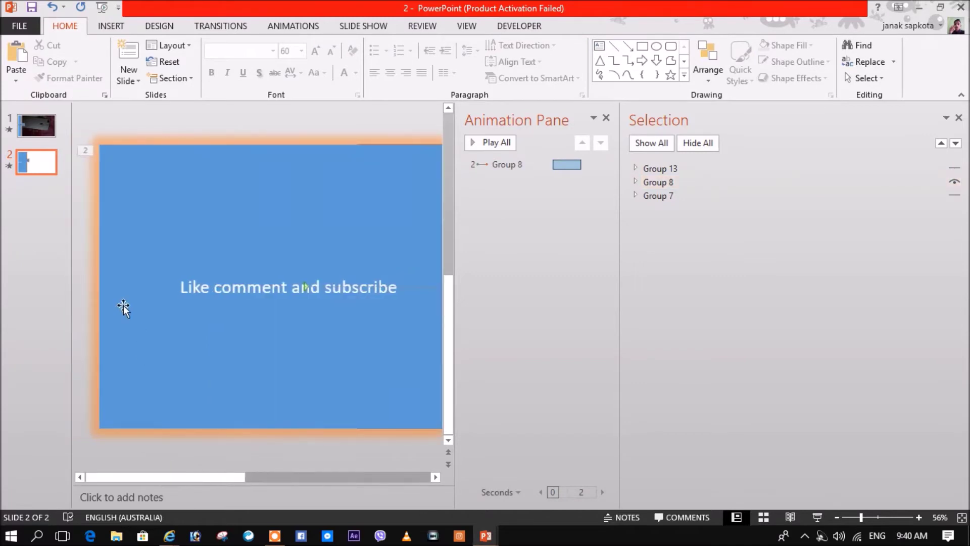
pyautogui.click(115, 309)
pyautogui.moveTo(92, 286); pyautogui.dragTo(3, 298)
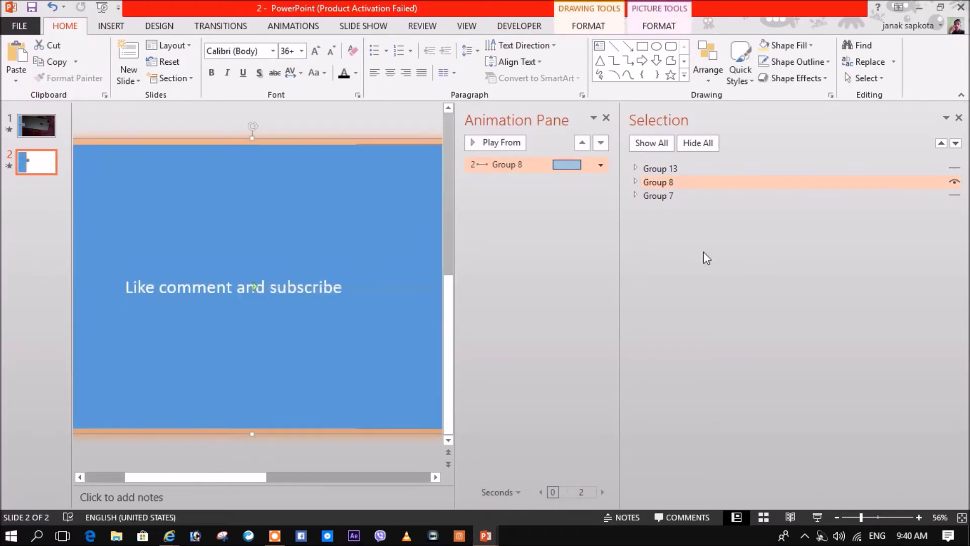
# Show only Group 7 and stretch its panel left past the slide edge
pyautogui.click(671, 197)
pyautogui.click(955, 195)
pyautogui.click(955, 181)
pyautogui.click(954, 196)
pyautogui.click(95, 292)
pyautogui.moveTo(95, 284); pyautogui.dragTo(47, 286)
# Unhide Groups 8 and 13 and stretch Group 13 a bit further left
pyautogui.click(955, 167)
pyautogui.click(954, 167)
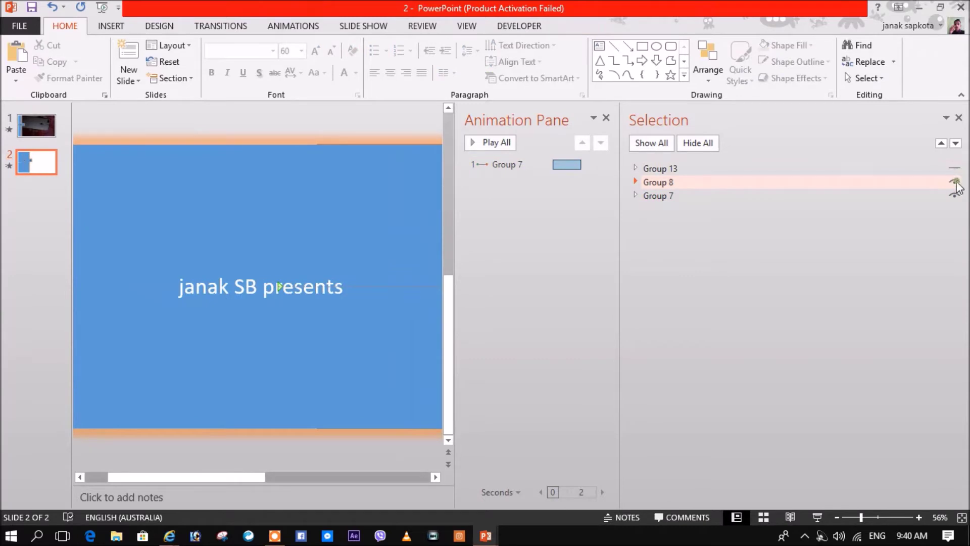
pyautogui.click(955, 181)
pyautogui.click(955, 168)
pyautogui.hscroll(-3, 143, 290)
pyautogui.click(143, 290)
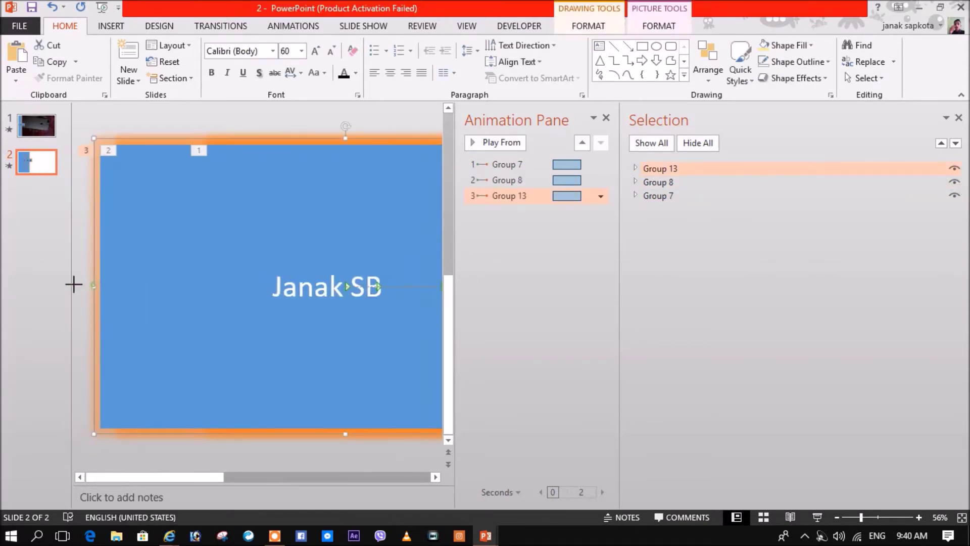
pyautogui.moveTo(74, 284); pyautogui.dragTo(47, 291)
# Close the Selection Pane and play slide 2 as a slide show from the current slide
pyautogui.click(959, 117)
pyautogui.click(364, 26)
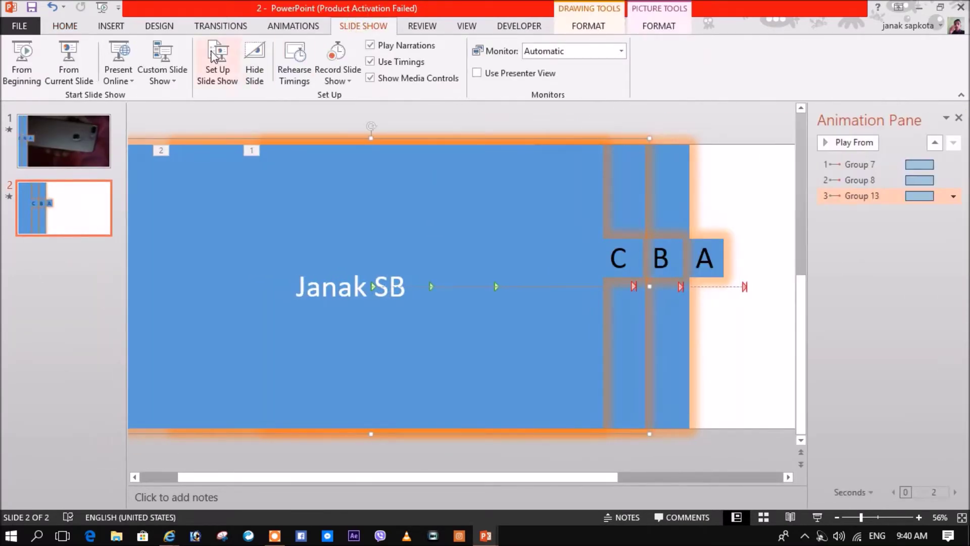
pyautogui.click(54, 60)
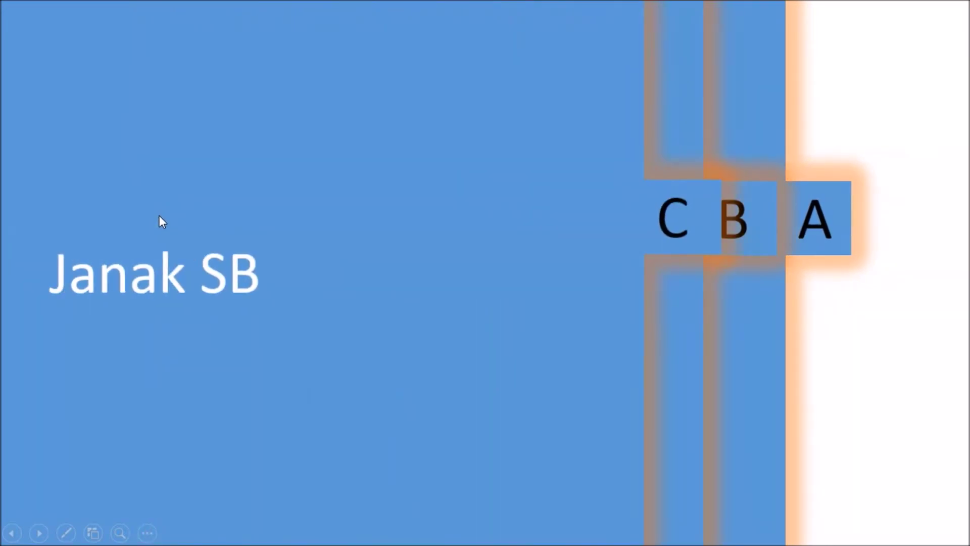
pyautogui.press('Escape')
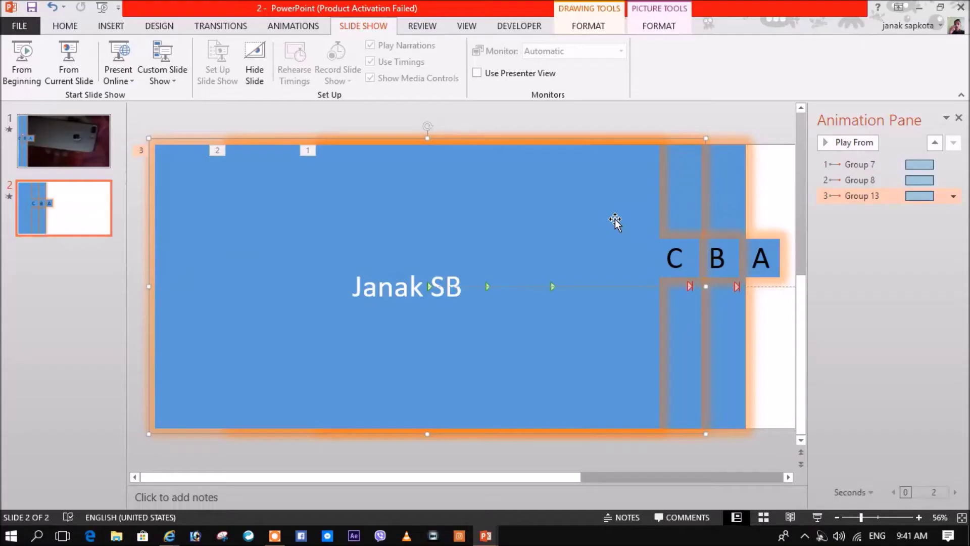
# Play the slide show from slide 1 to the end, then exit back to editing
pyautogui.click(31, 146)
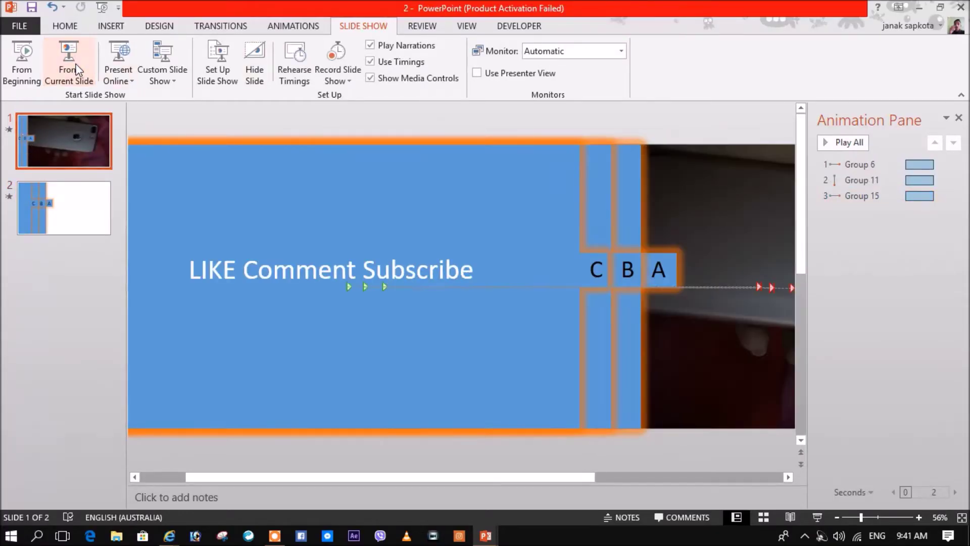
pyautogui.click(70, 60)
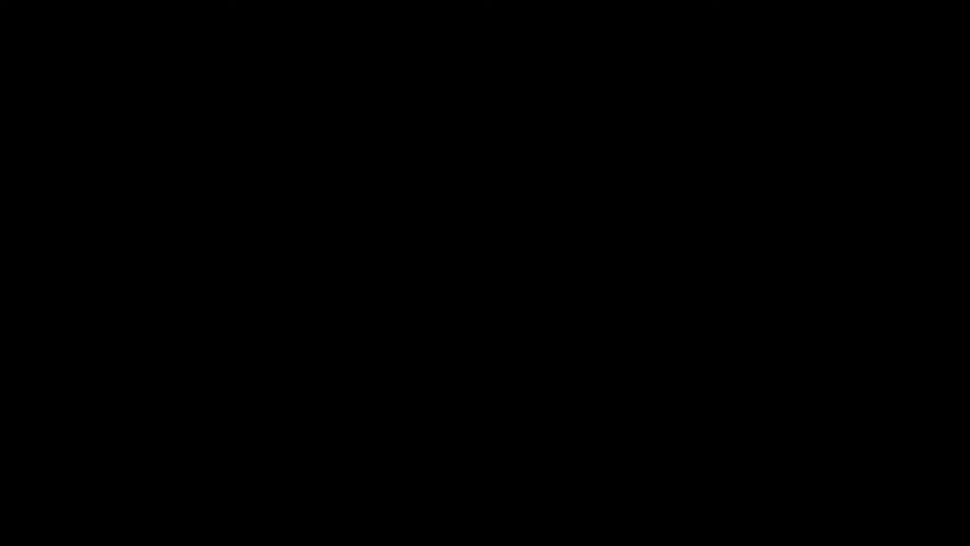
pyautogui.press('Escape')
pyautogui.click(113, 26)
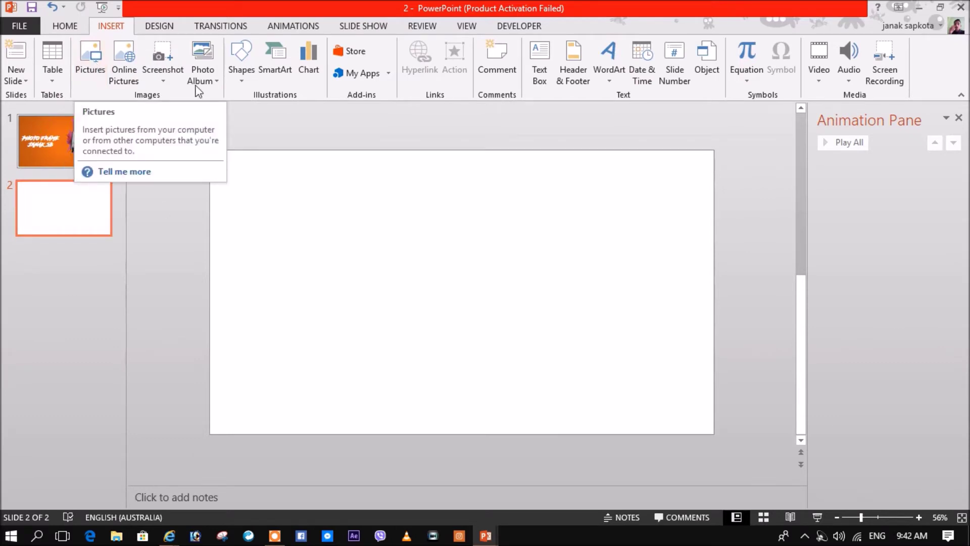
# Add a centred text box on slide 2 with 200-point Road Rage brush-stroke text
pyautogui.click(554, 83)
pyautogui.click(450, 177)
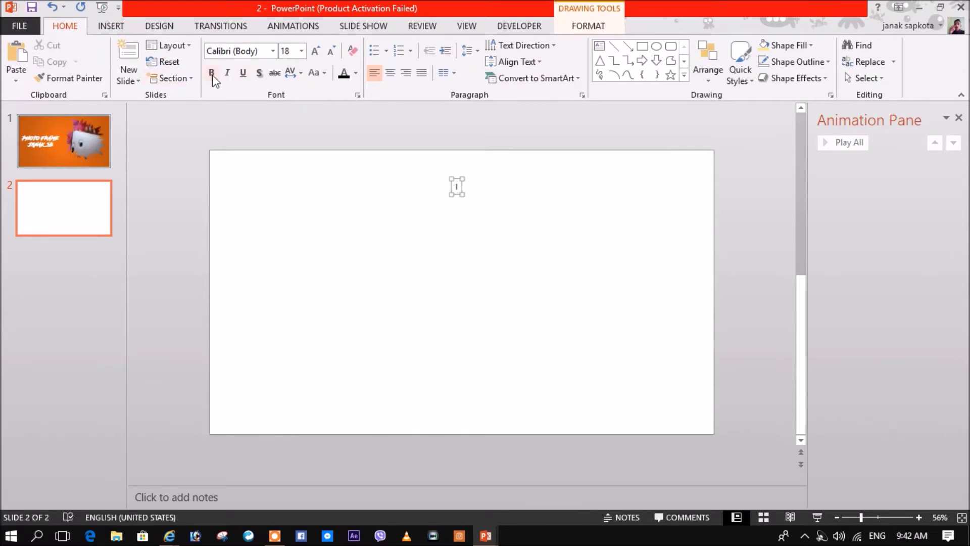
pyautogui.moveTo(459, 177); pyautogui.dragTo(465, 293)
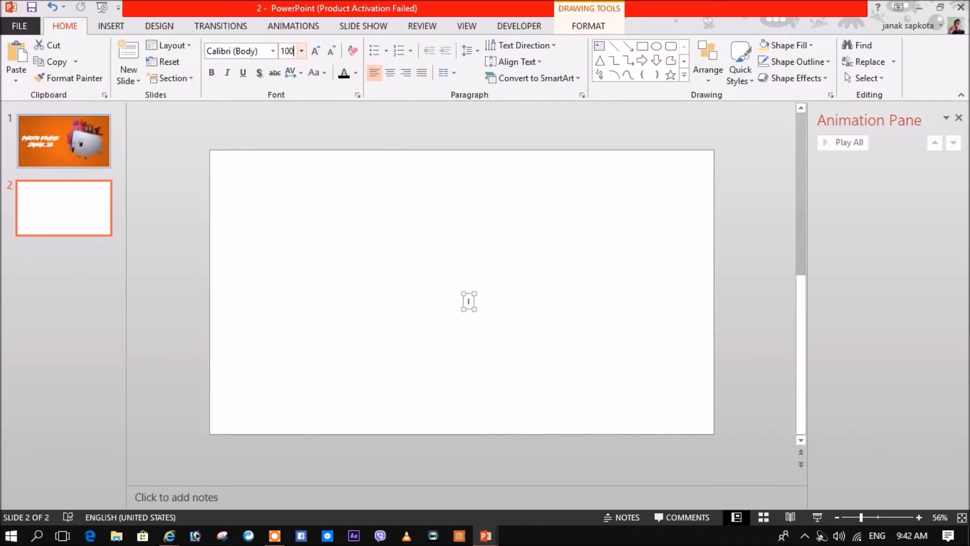
pyautogui.press('Return')
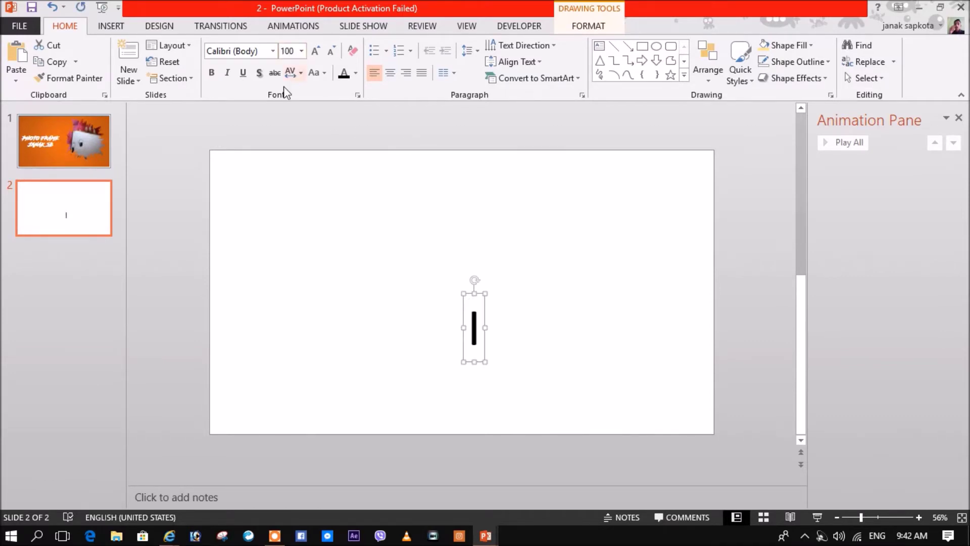
pyautogui.moveTo(485, 309); pyautogui.dragTo(475, 256)
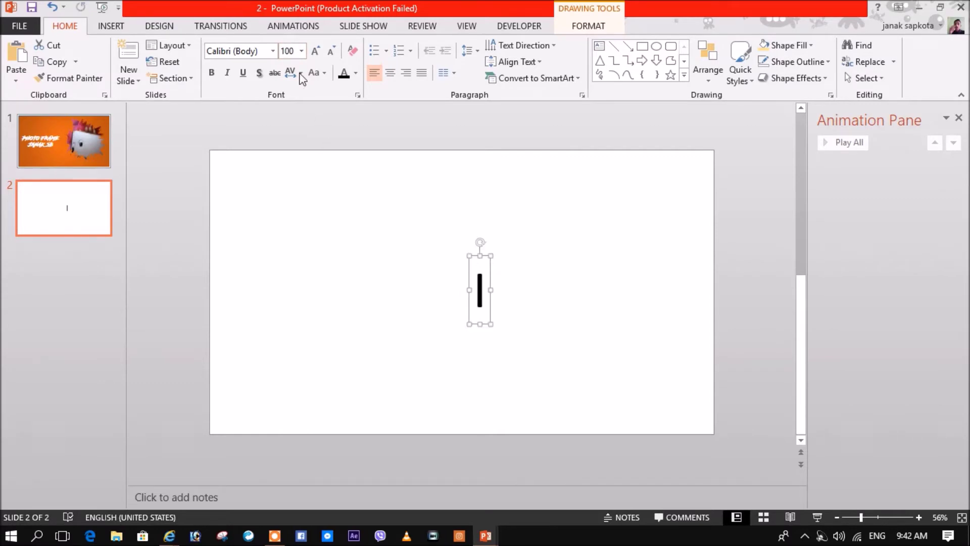
pyautogui.click(297, 51)
pyautogui.write('200')
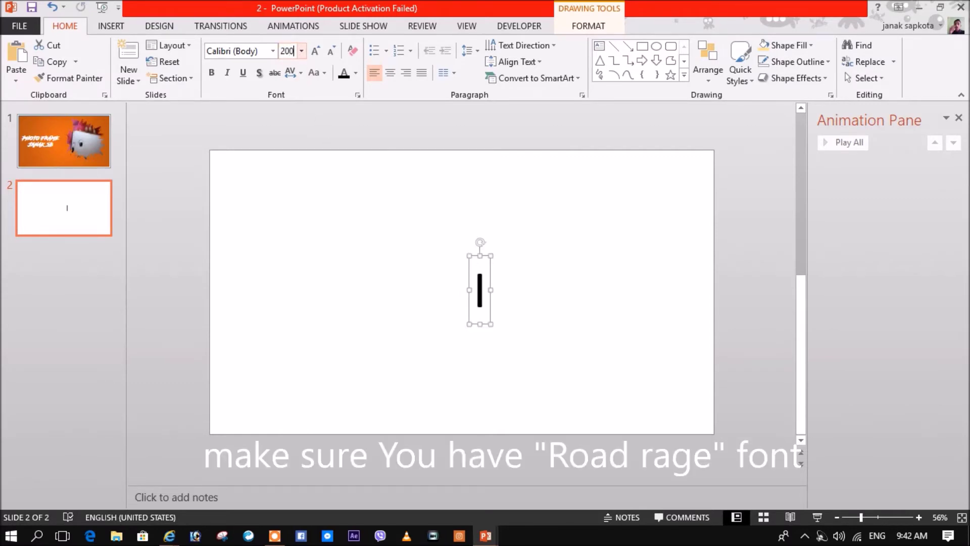
pyautogui.press('Return')
pyautogui.click(231, 52)
pyautogui.write('Road Rage')
pyautogui.press('Return')
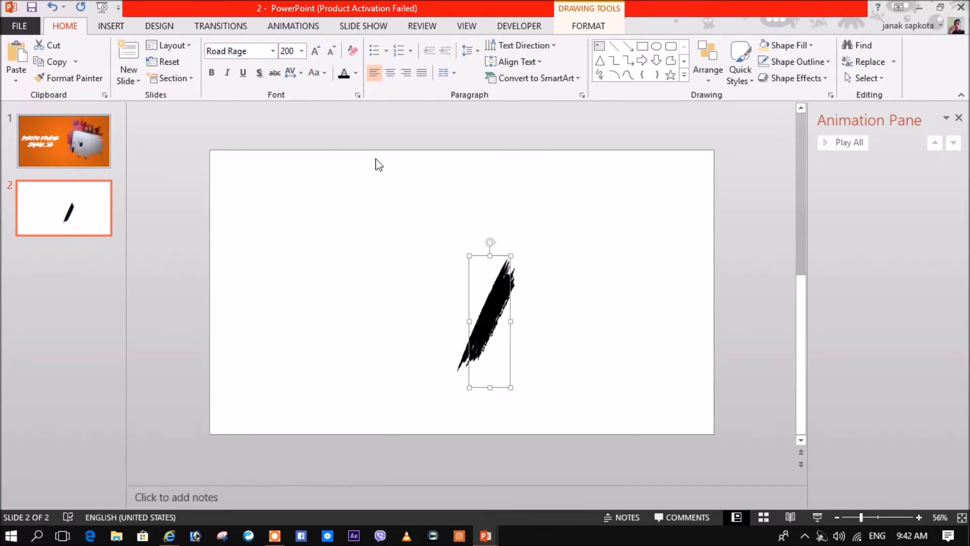
pyautogui.moveTo(511, 289); pyautogui.dragTo(502, 275)
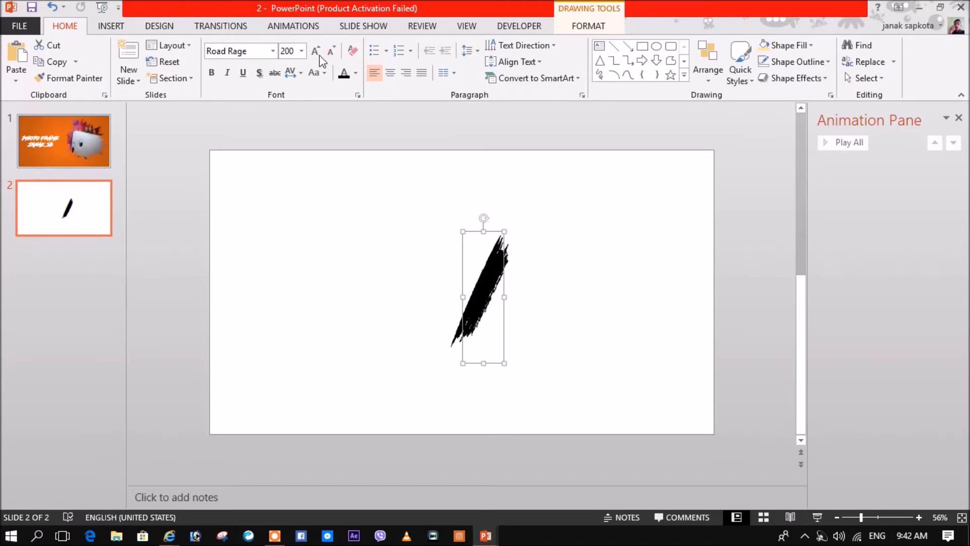
# Paste, offset and rotate copies of the brush stroke into one spiky black blob
pyautogui.hotkey('ctrl', 'c')
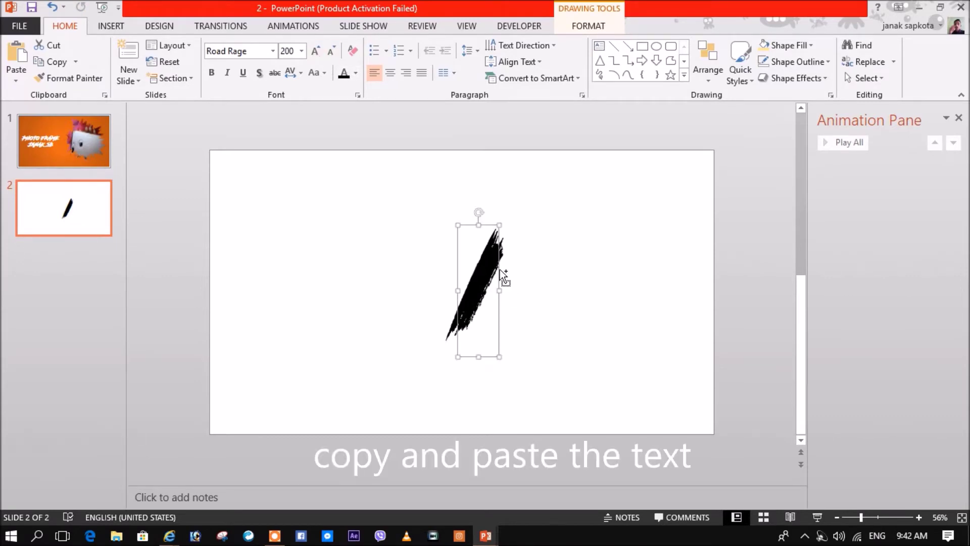
pyautogui.hotkey('ctrl', 'v')
pyautogui.moveTo(504, 279); pyautogui.dragTo(522, 288)
pyautogui.hotkey('ctrl', 'v')
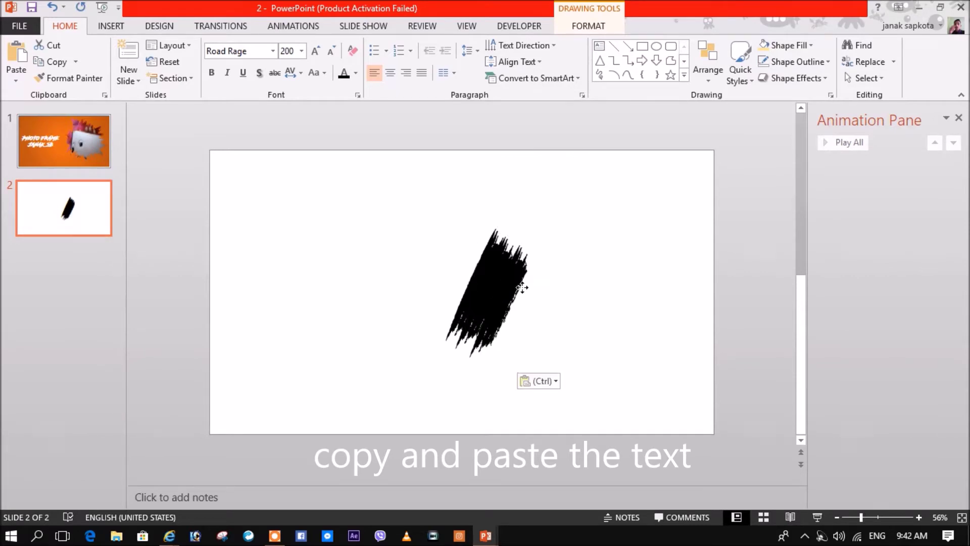
pyautogui.hotkey('ctrl', 'v')
pyautogui.hotkey('ctrl', 'v')
pyautogui.hotkey('ctrl', 'v')
pyautogui.hotkey('ctrl', 'v')
pyautogui.moveTo(521, 269); pyautogui.dragTo(348, 252)
pyautogui.hotkey('ctrl', 'v')
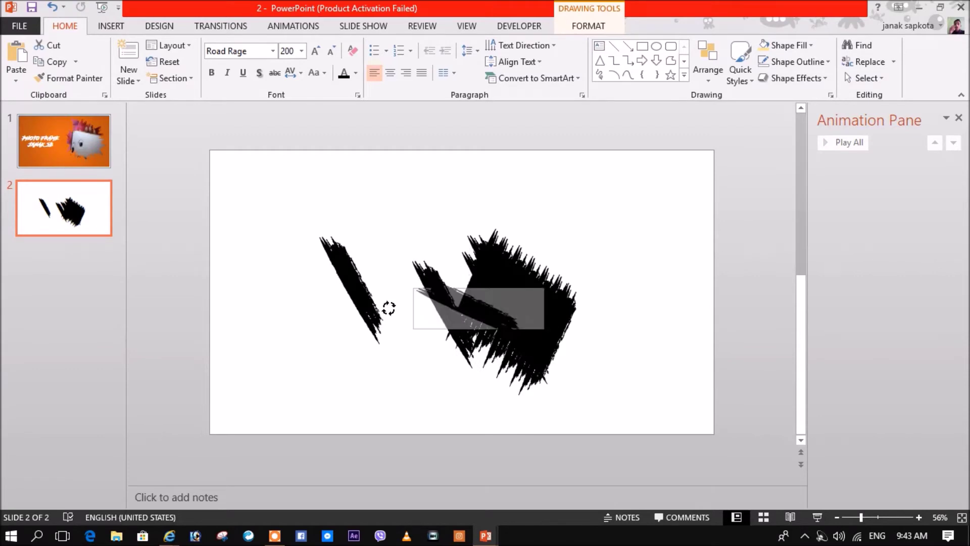
pyautogui.moveTo(526, 283); pyautogui.dragTo(490, 269)
pyautogui.moveTo(348, 228); pyautogui.dragTo(286, 260)
pyautogui.hotkey('ctrl', 'v')
pyautogui.moveTo(353, 288)
pyautogui.mouseDown()
pyautogui.moveTo(505, 303)
pyautogui.moveTo(560, 332)
pyautogui.mouseUp()
pyautogui.hotkey('ctrl', 'v')
pyautogui.moveTo(595, 259)
pyautogui.mouseDown()
pyautogui.moveTo(572, 227)
pyautogui.moveTo(568, 260)
pyautogui.moveTo(536, 268)
pyautogui.mouseUp()
pyautogui.hotkey('ctrl', 'v')
pyautogui.click(495, 192)
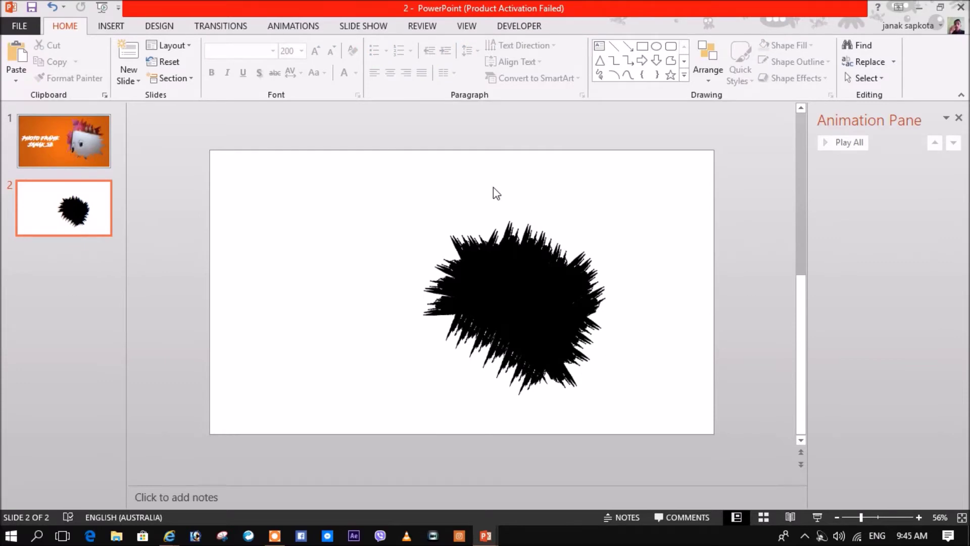
# Select all the brush strokes and Union them into one spiky shape
pyautogui.hotkey('ctrl', 'a')
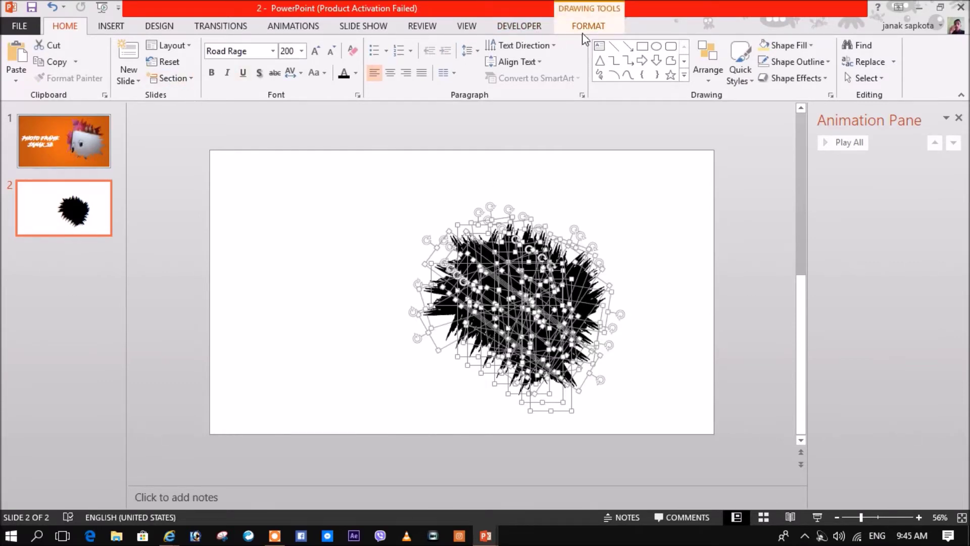
pyautogui.click(587, 28)
pyautogui.click(160, 84)
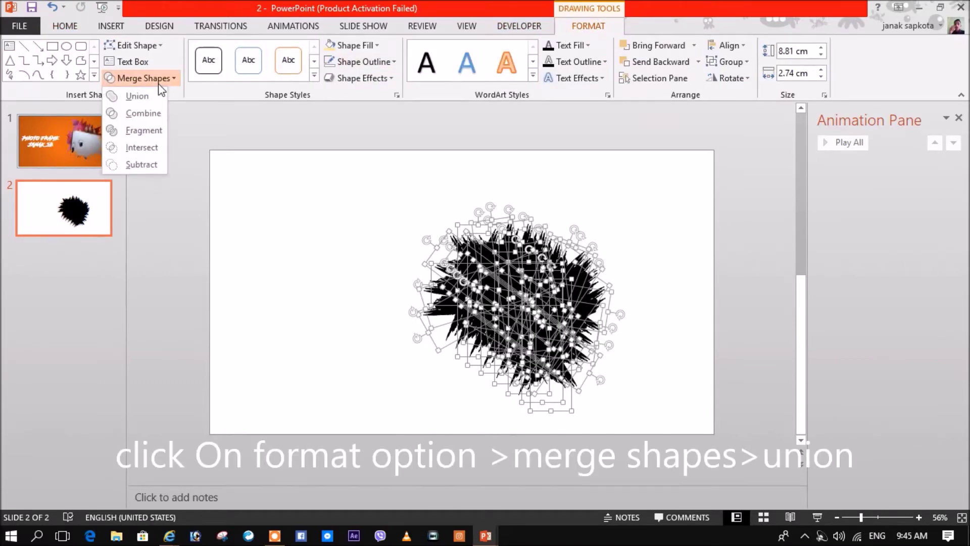
pyautogui.click(135, 95)
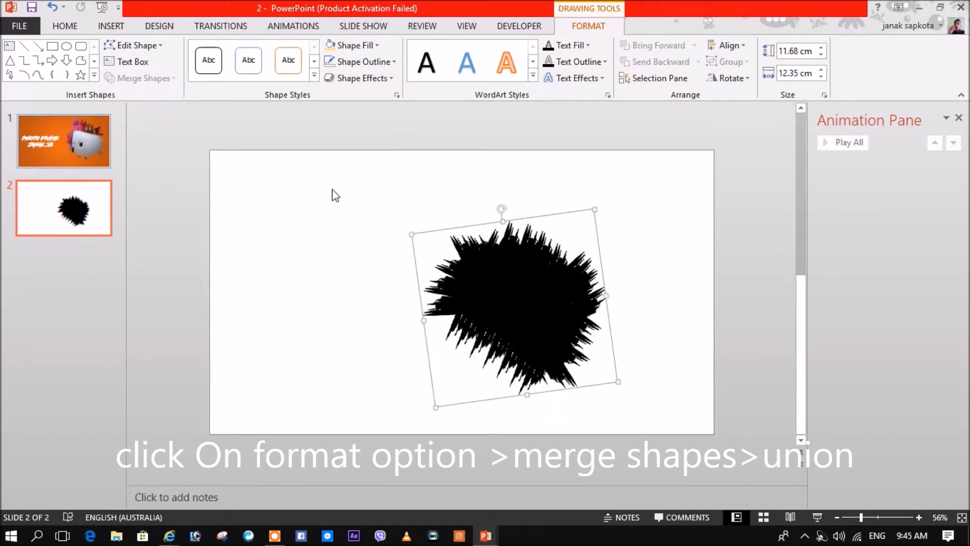
pyautogui.moveTo(466, 213); pyautogui.dragTo(401, 165)
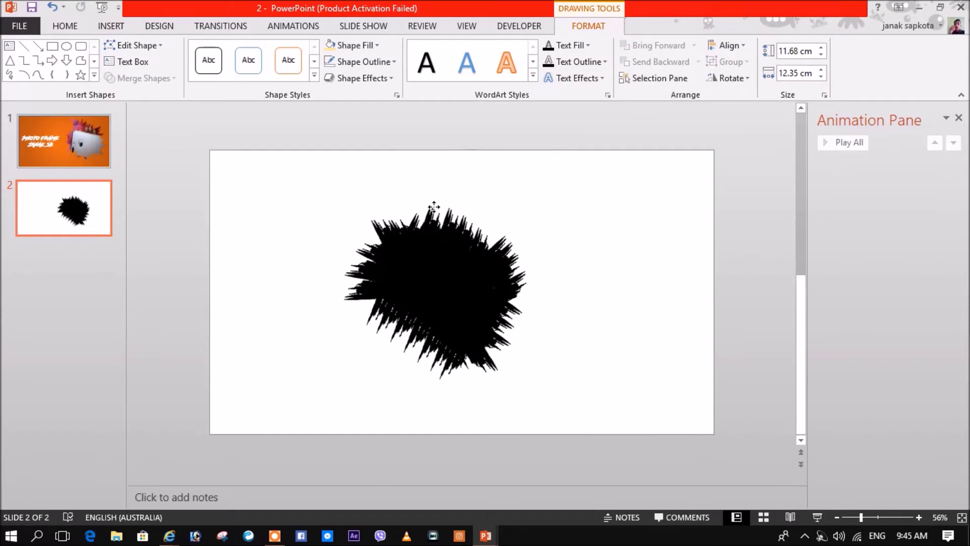
# Set the merged spiky shape to No Outline and nudge it left
pyautogui.click(356, 62)
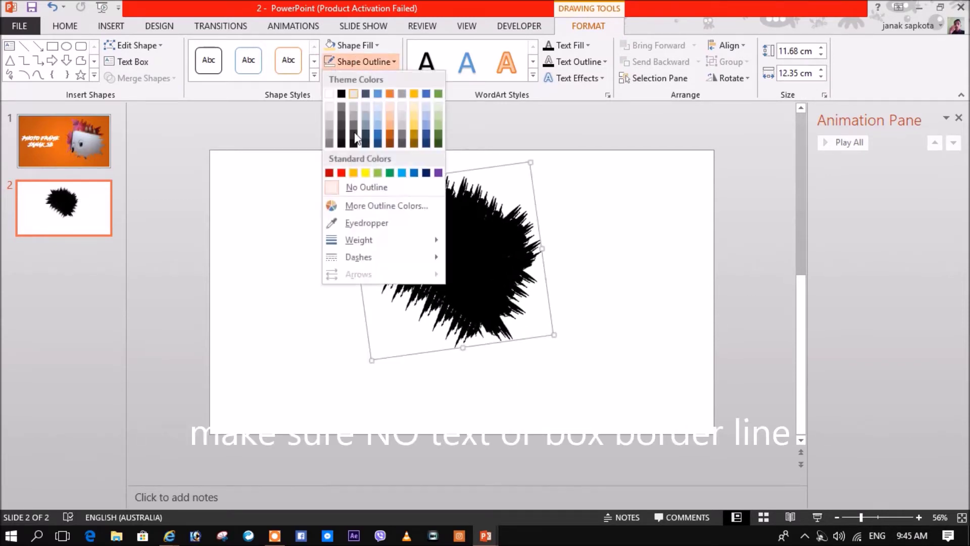
pyautogui.click(356, 187)
pyautogui.moveTo(443, 168); pyautogui.dragTo(423, 168)
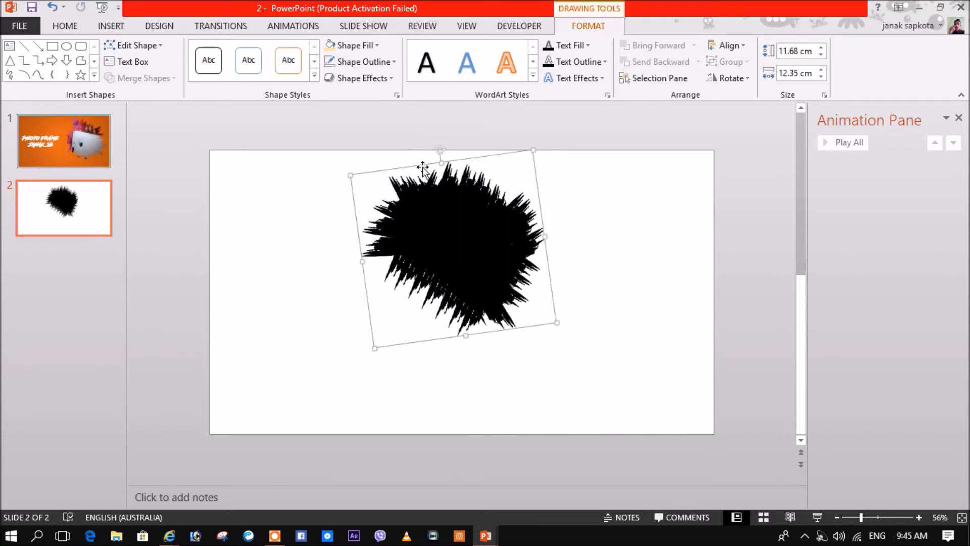
pyautogui.click(605, 62)
pyautogui.click(582, 189)
# Draw a blue rectangle covering the entire slide
pyautogui.click(111, 26)
pyautogui.click(241, 60)
pyautogui.click(272, 246)
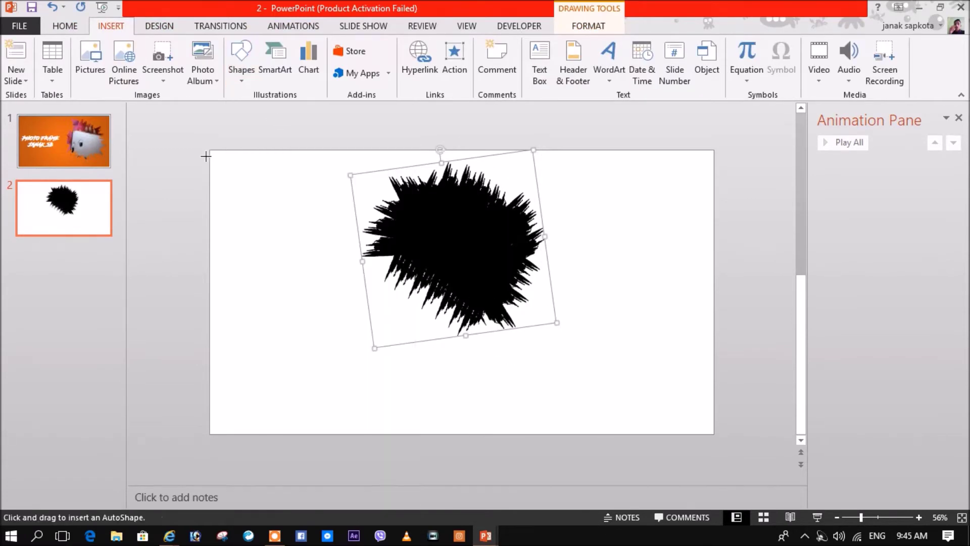
pyautogui.moveTo(206, 156); pyautogui.dragTo(715, 434)
pyautogui.click(299, 26)
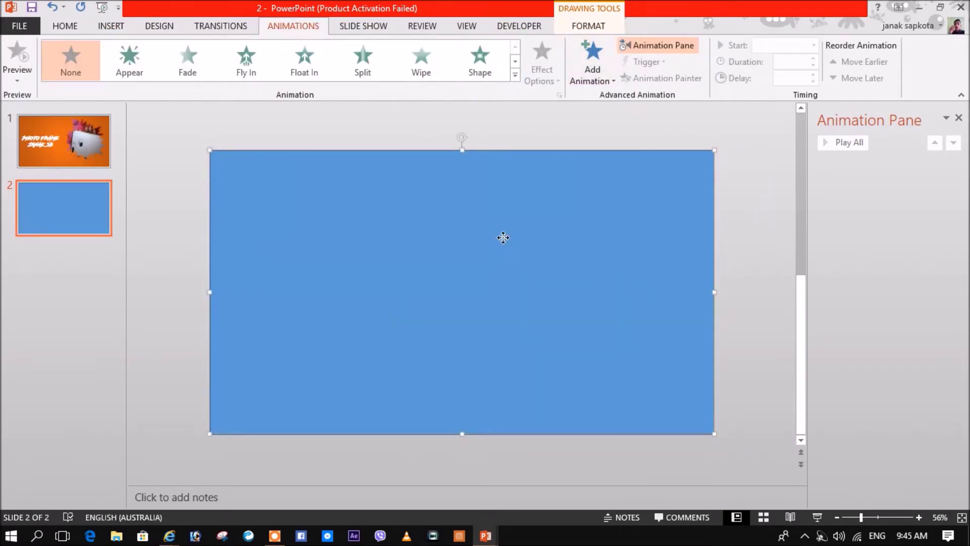
# Send the blue rectangle to the back and move the spiky shape right and down
pyautogui.rightClick(504, 231)
pyautogui.click(556, 481)
pyautogui.rightClick(652, 207)
pyautogui.click(788, 361)
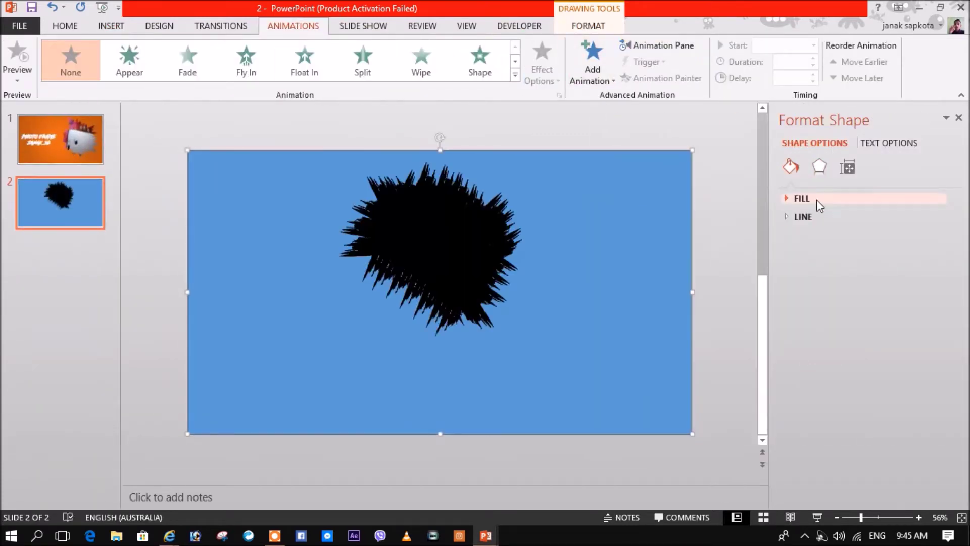
pyautogui.moveTo(407, 249); pyautogui.dragTo(510, 291)
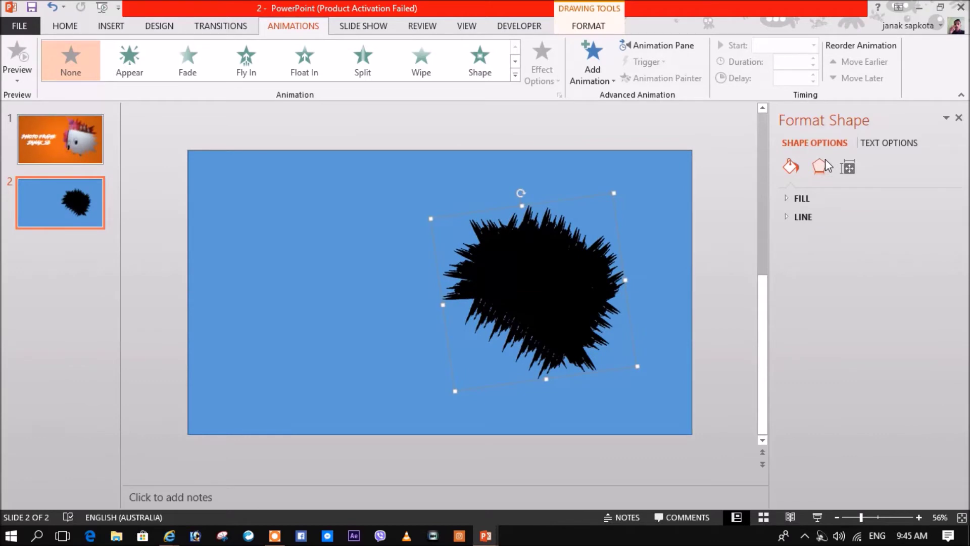
# Fill the spiky shape with the IMG_8013 picture
pyautogui.click(802, 200)
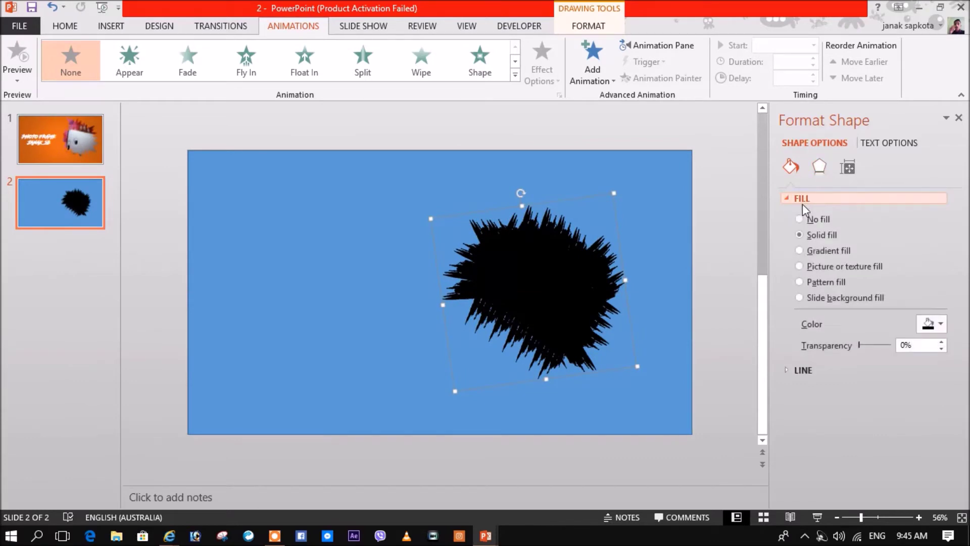
pyautogui.click(823, 254)
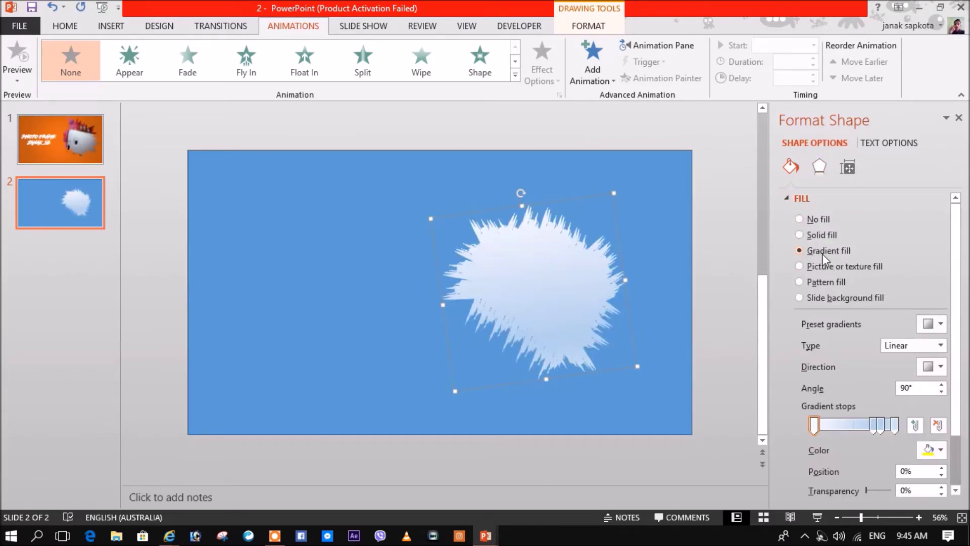
pyautogui.click(821, 267)
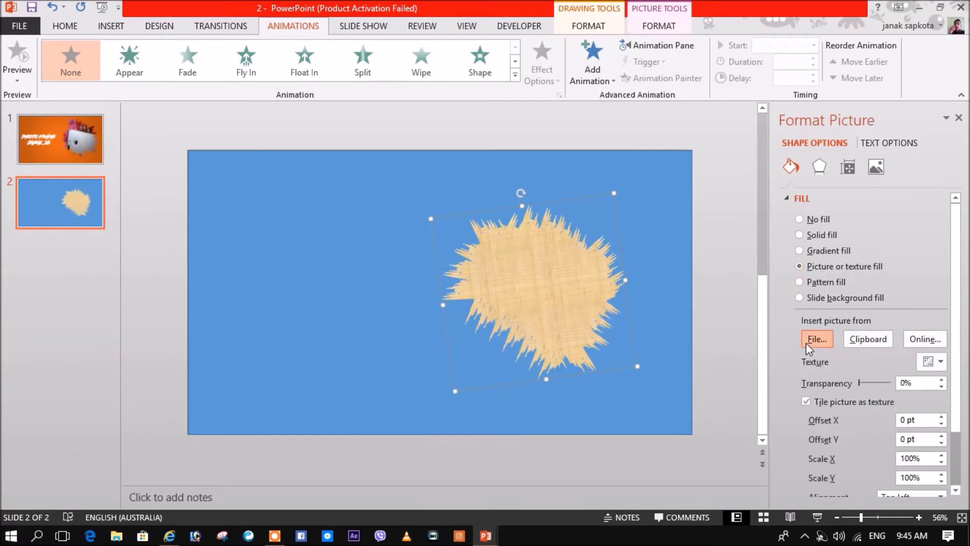
pyautogui.click(806, 338)
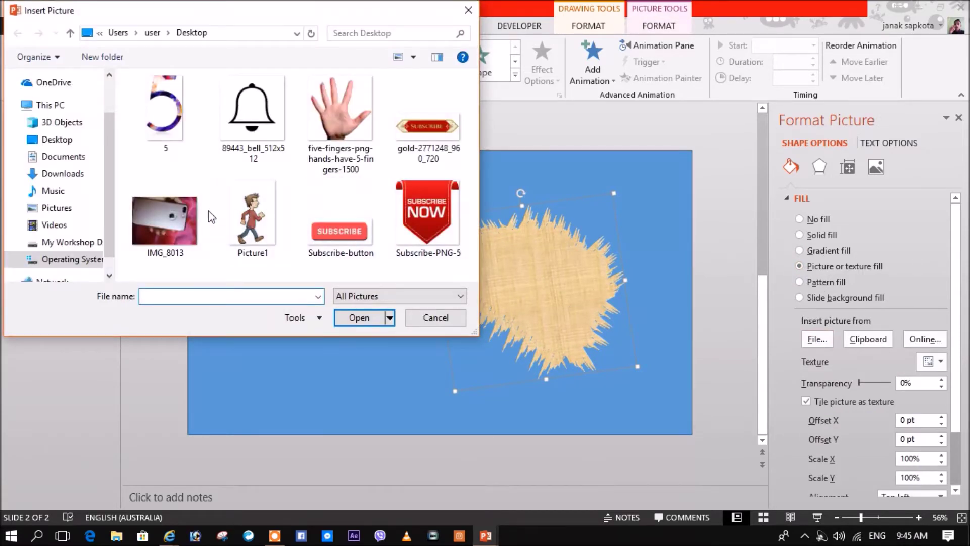
pyautogui.click(166, 222)
pyautogui.click(358, 317)
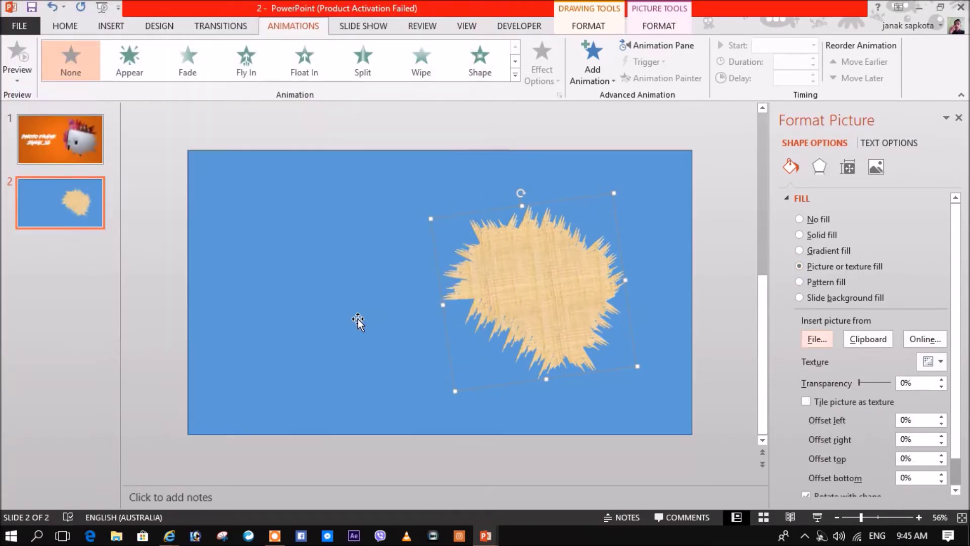
pyautogui.click(675, 374)
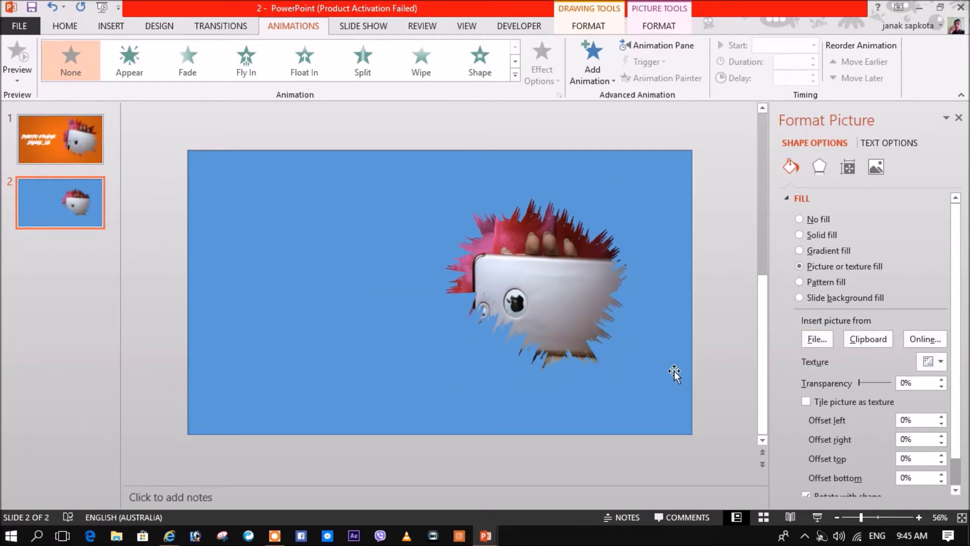
# Untick Tile picture as texture and Rotate with shape for the picture fill
pyautogui.click(821, 402)
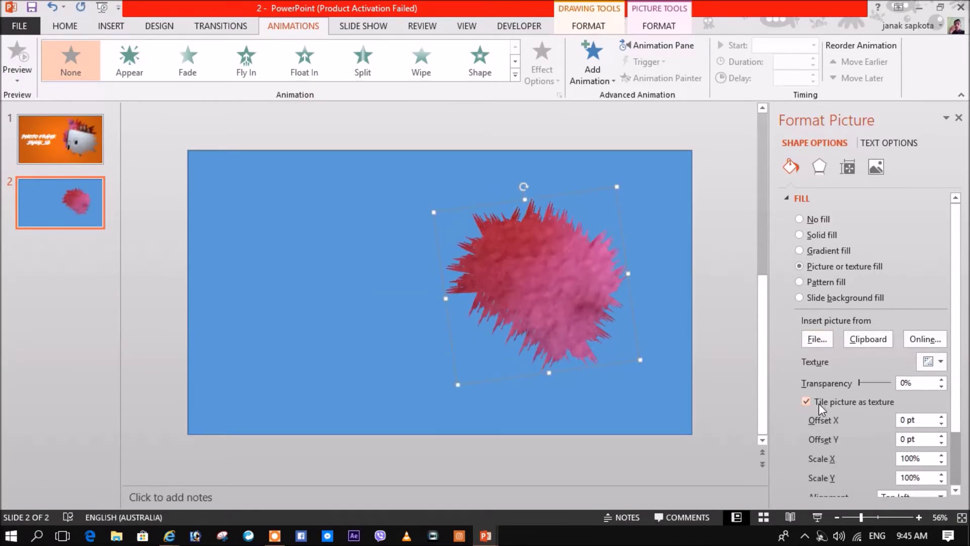
pyautogui.click(819, 404)
pyautogui.scroll(-1, 965, 399)
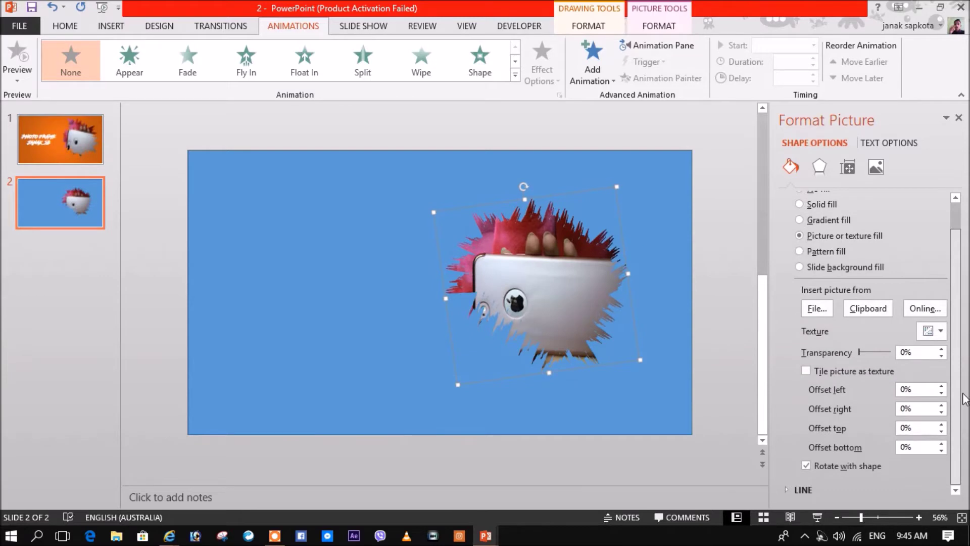
pyautogui.click(816, 467)
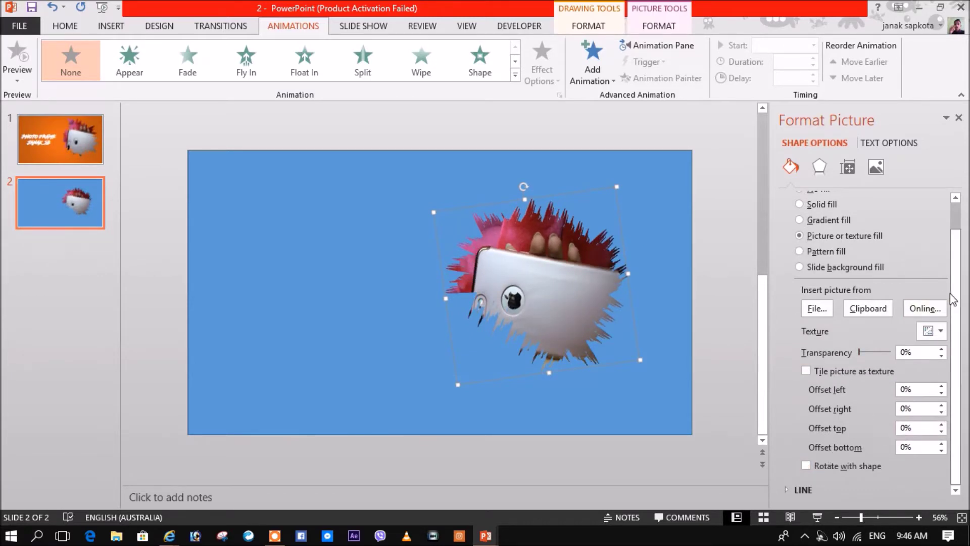
pyautogui.scroll(1, 955, 299)
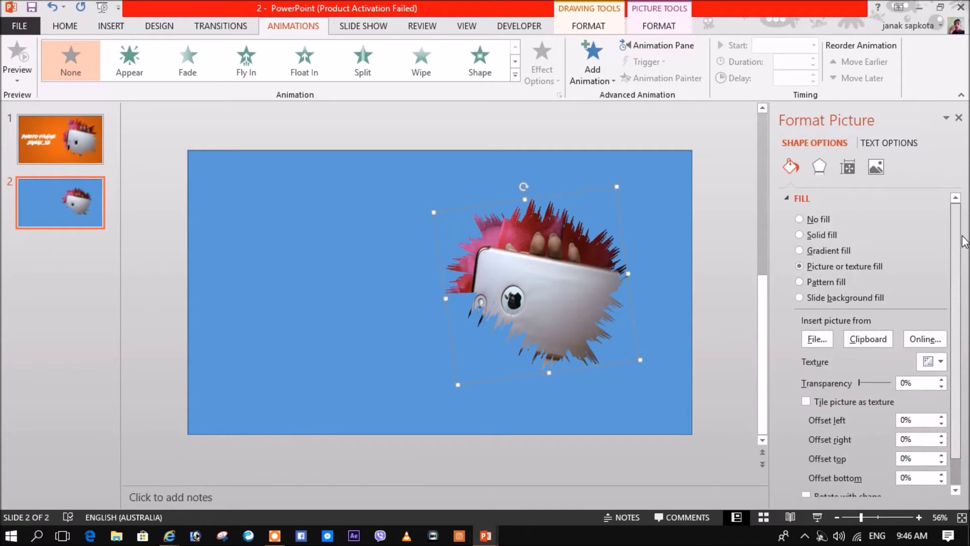
pyautogui.click(656, 201)
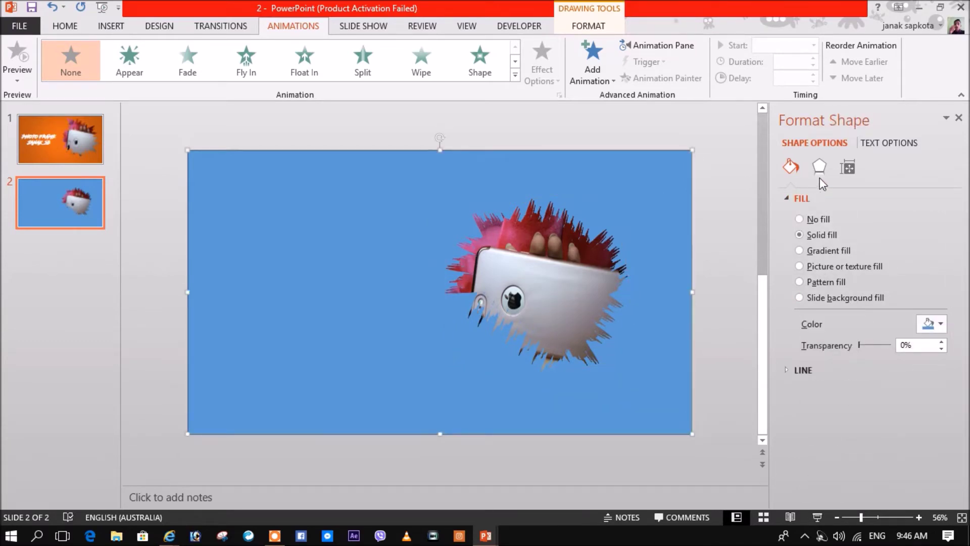
# Give the background rectangle an orange preset gradient fill
pyautogui.click(800, 250)
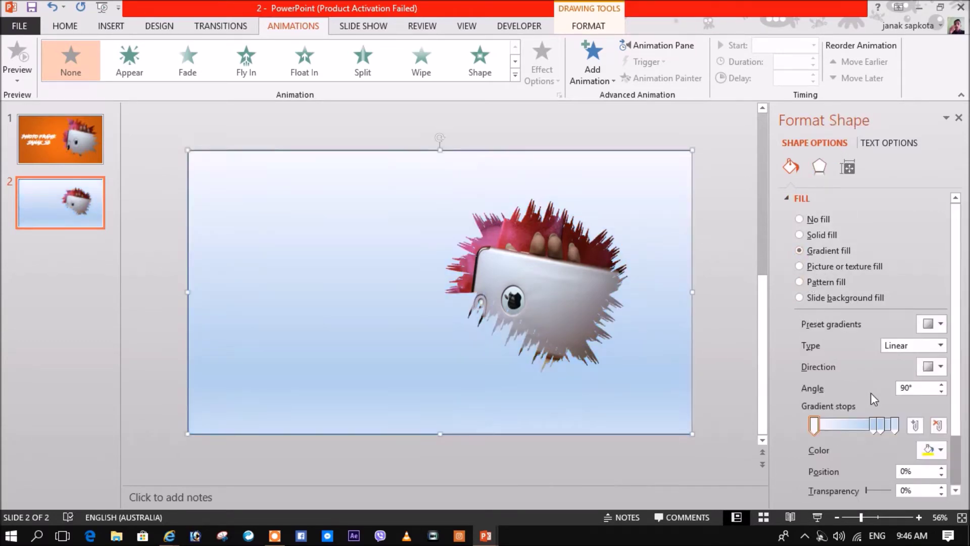
pyautogui.click(933, 324)
pyautogui.click(841, 424)
pyautogui.moveTo(566, 307); pyautogui.dragTo(561, 313)
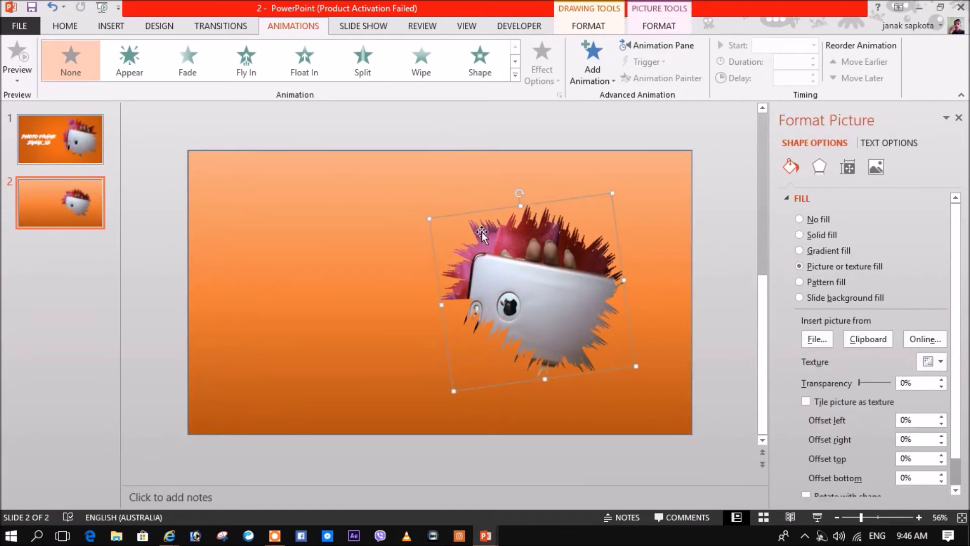
# Add a title text box reading 'Road Rage' with larger, bold text
pyautogui.click(111, 26)
pyautogui.click(431, 127)
pyautogui.write('Road Rage')
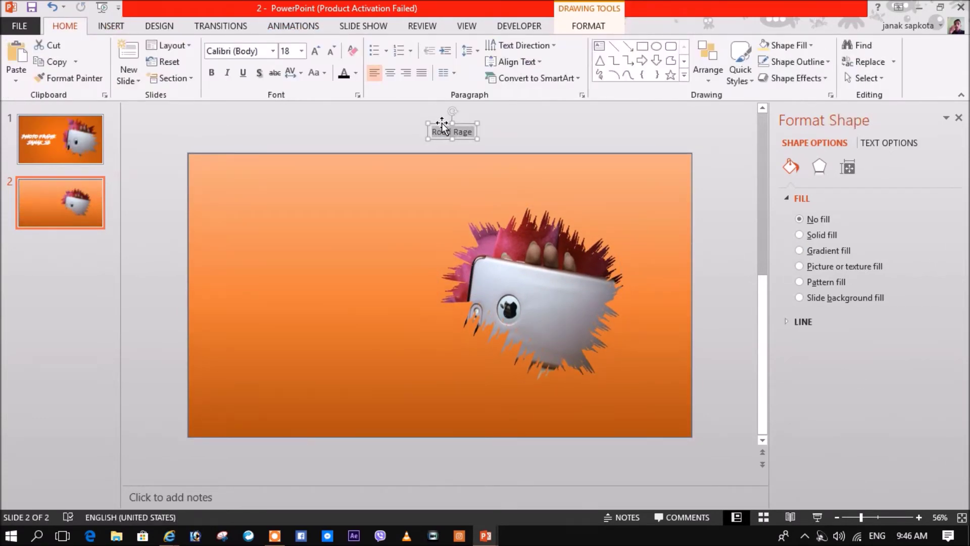
pyautogui.moveTo(445, 126); pyautogui.dragTo(282, 242)
pyautogui.click(315, 51)
pyautogui.click(315, 51)
pyautogui.hotkey('ctrl', 'b')
# Set the title to Road Rage font and add a creator-name line and 'Photo Frame'
pyautogui.click(226, 51)
pyautogui.write('Road Rage')
pyautogui.press('Return')
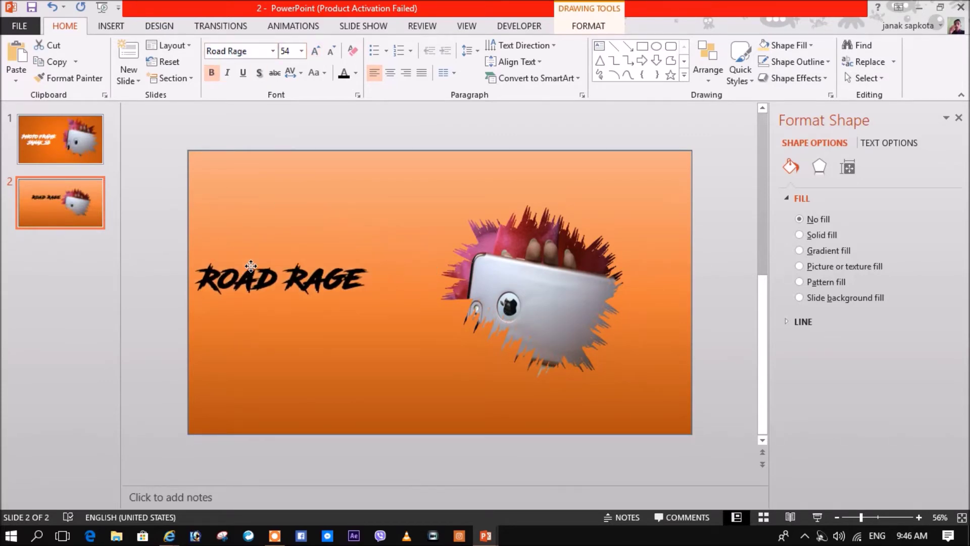
pyautogui.press('Return')
pyautogui.write('Janak SB')
pyautogui.press('Return')
pyautogui.write('Phot')
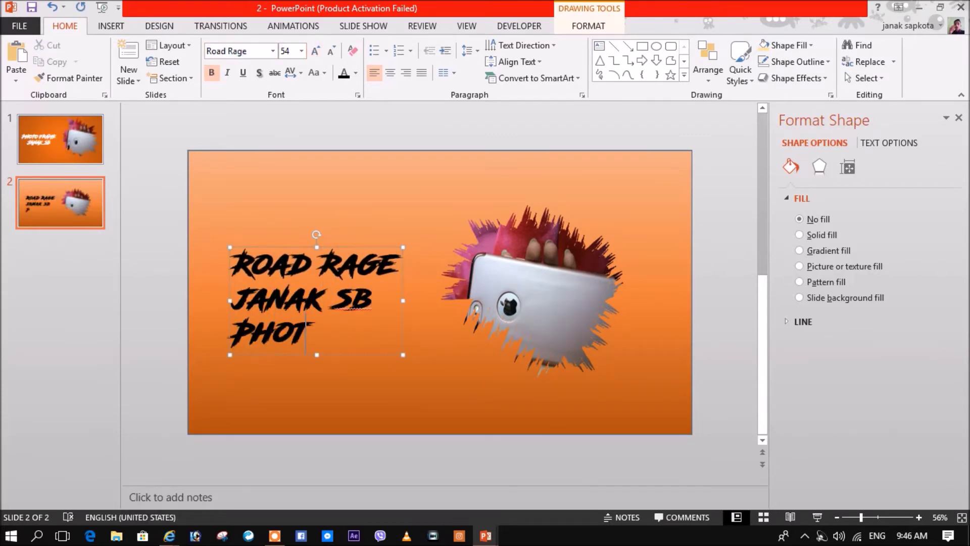
pyautogui.write('o Frame')
pyautogui.moveTo(349, 247)
pyautogui.mouseDown()
pyautogui.moveTo(341, 225)
pyautogui.moveTo(342, 233)
pyautogui.mouseUp()
# Play the slide show from the beginning, then exit it
pyautogui.click(316, 51)
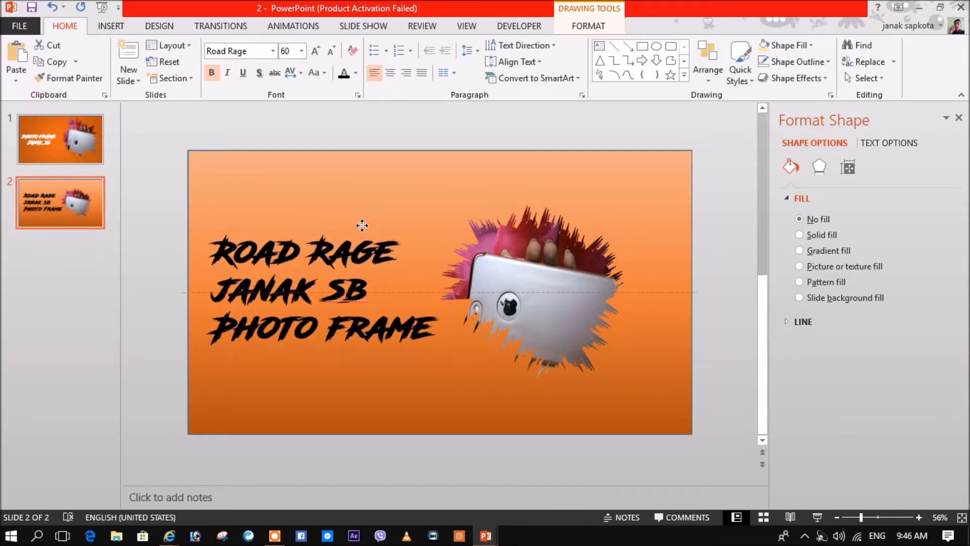
pyautogui.click(364, 26)
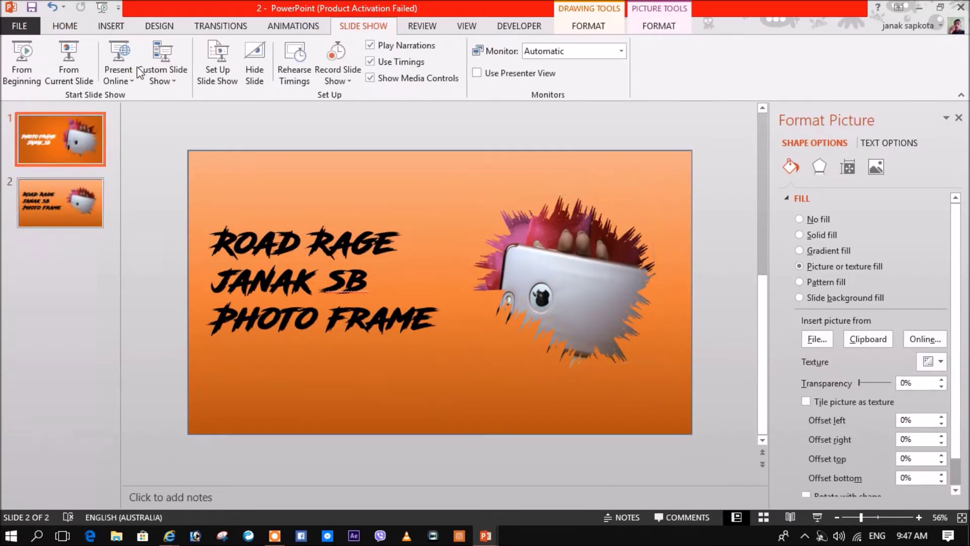
pyautogui.click(22, 53)
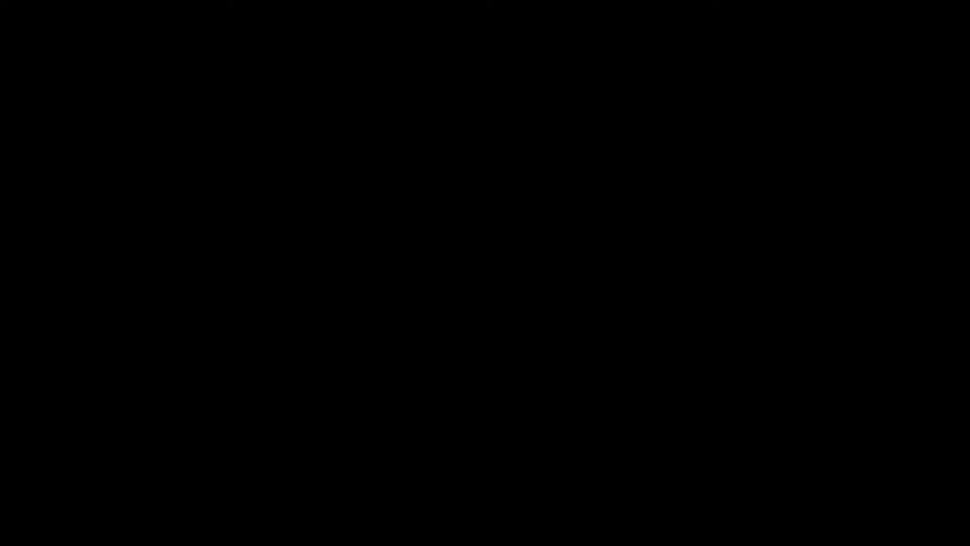
pyautogui.press('Escape')
pyautogui.hotkey('ctrl', 'a')
# Delete slide 2's placeholders and draw a long blue Flowchart: Terminator shape
pyautogui.press('Delete')
pyautogui.click(111, 26)
pyautogui.click(241, 65)
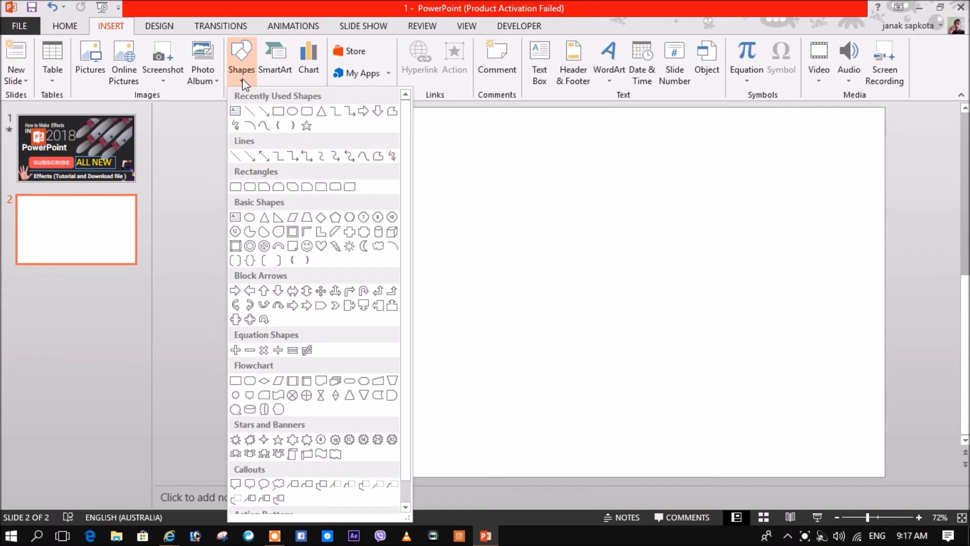
pyautogui.click(351, 386)
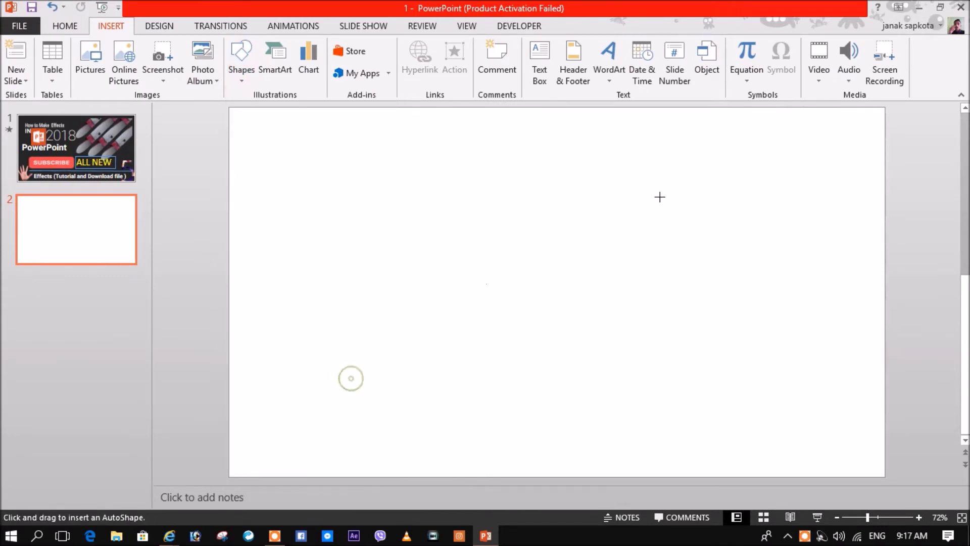
pyautogui.moveTo(784, 106)
pyautogui.mouseDown()
pyautogui.moveTo(544, 262)
pyautogui.moveTo(182, 210)
pyautogui.mouseUp()
pyautogui.moveTo(488, 106); pyautogui.dragTo(554, 217)
# Thin the stripe, rotate it about 36° and lay it diagonally past the top-right edge
pyautogui.click(359, 61)
pyautogui.press('Escape')
pyautogui.moveTo(549, 253); pyautogui.dragTo(549, 270)
pyautogui.moveTo(868, 517); pyautogui.dragTo(865, 517)
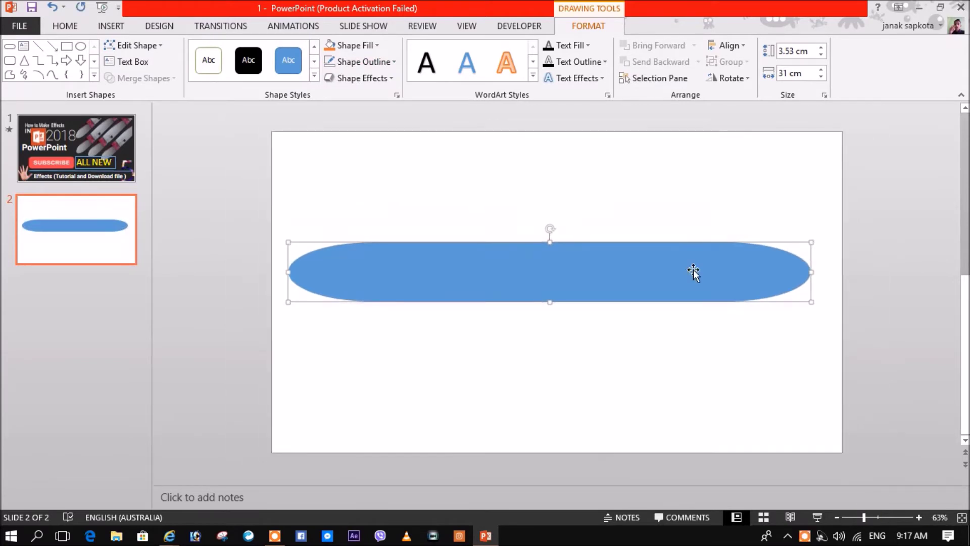
pyautogui.moveTo(808, 239); pyautogui.dragTo(859, 213)
pyautogui.moveTo(600, 196); pyautogui.dragTo(568, 199)
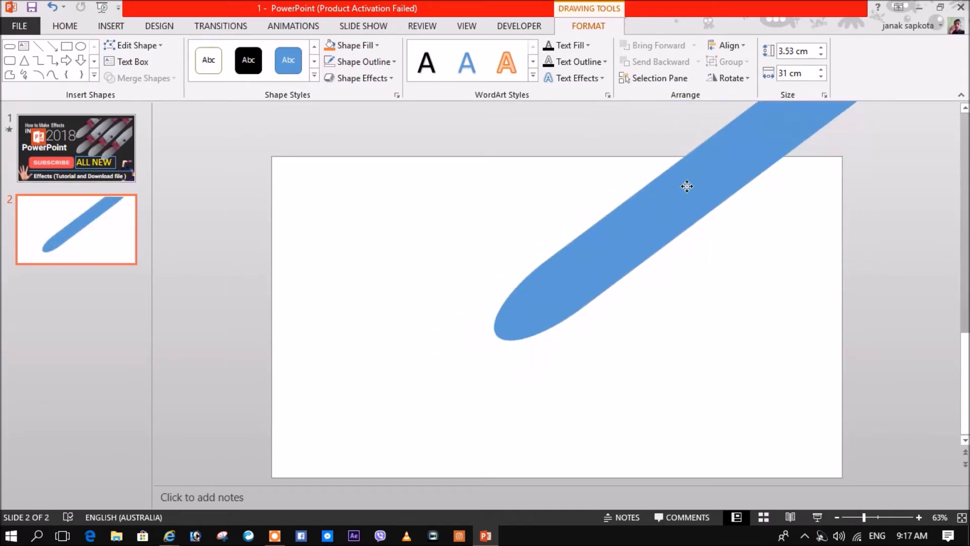
pyautogui.moveTo(685, 193); pyautogui.dragTo(648, 153)
pyautogui.moveTo(465, 316); pyautogui.dragTo(488, 300)
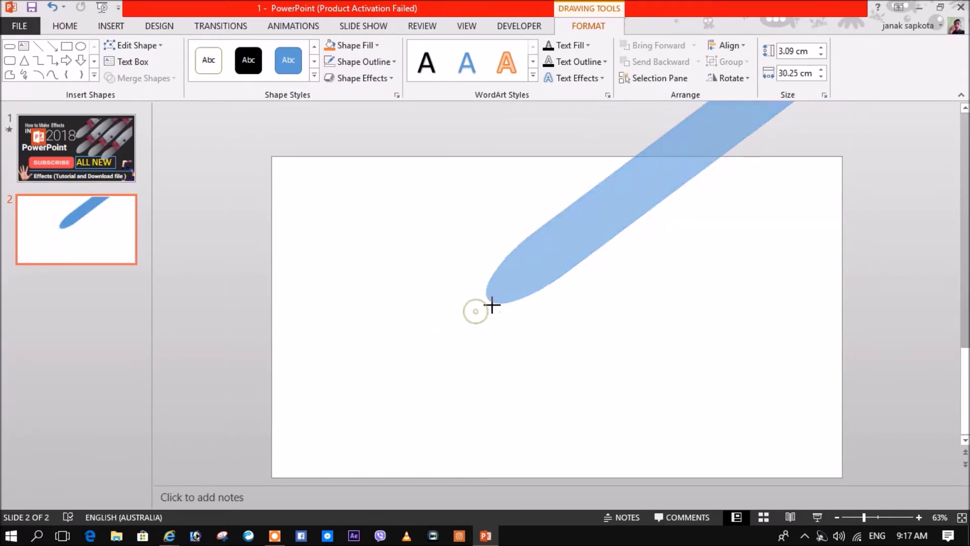
# Duplicate the stripe into four parallel diagonal stripes, shortening and spacing them evenly
pyautogui.moveTo(591, 248)
pyautogui.mouseDown()
pyautogui.moveTo(615, 299)
pyautogui.moveTo(646, 310)
pyautogui.moveTo(667, 266)
pyautogui.mouseUp()
pyautogui.hotkey('ctrl', 'a')
pyautogui.moveTo(754, 347); pyautogui.dragTo(743, 341)
pyautogui.moveTo(460, 401); pyautogui.dragTo(511, 385)
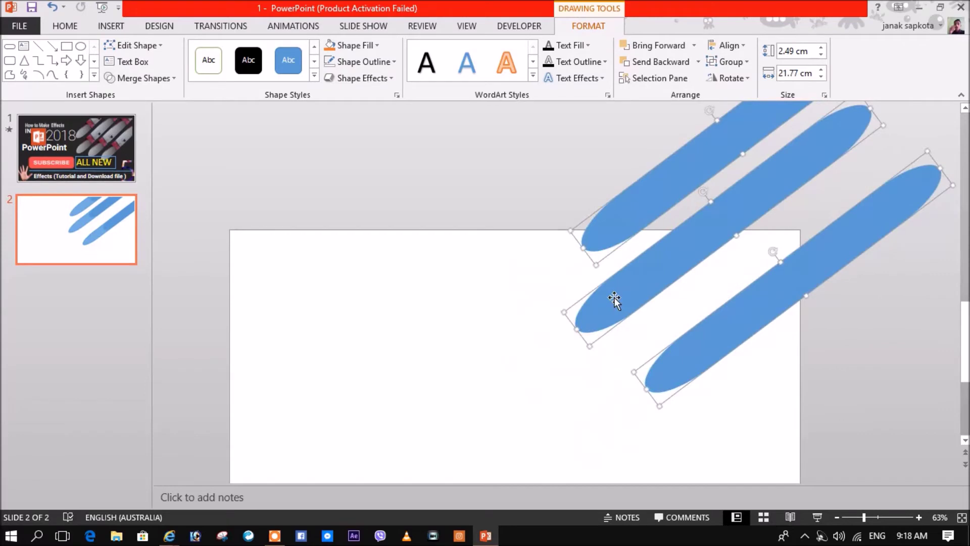
pyautogui.click(615, 301)
pyautogui.click(607, 246)
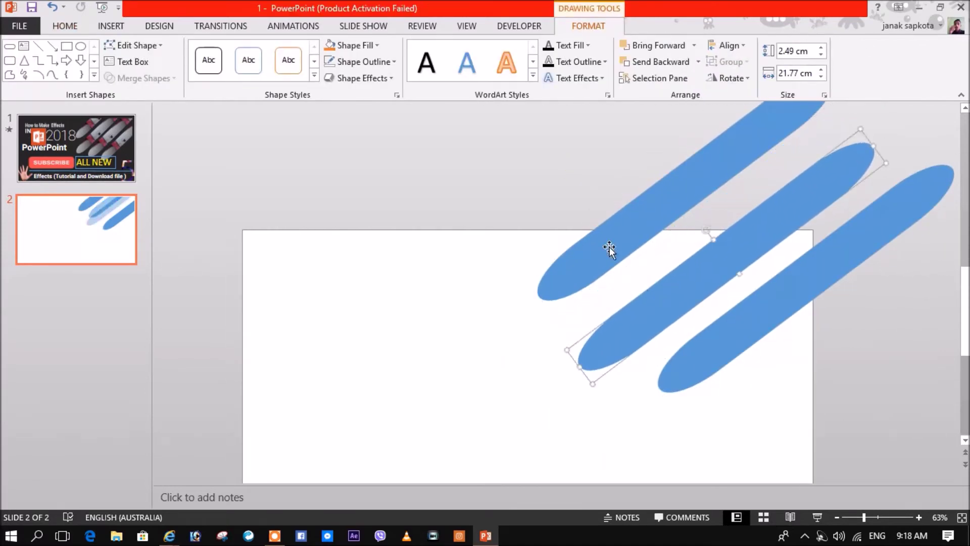
pyautogui.moveTo(607, 246)
pyautogui.mouseDown()
pyautogui.moveTo(662, 300)
pyautogui.moveTo(773, 365)
pyautogui.moveTo(616, 362)
pyautogui.moveTo(696, 362)
pyautogui.mouseUp()
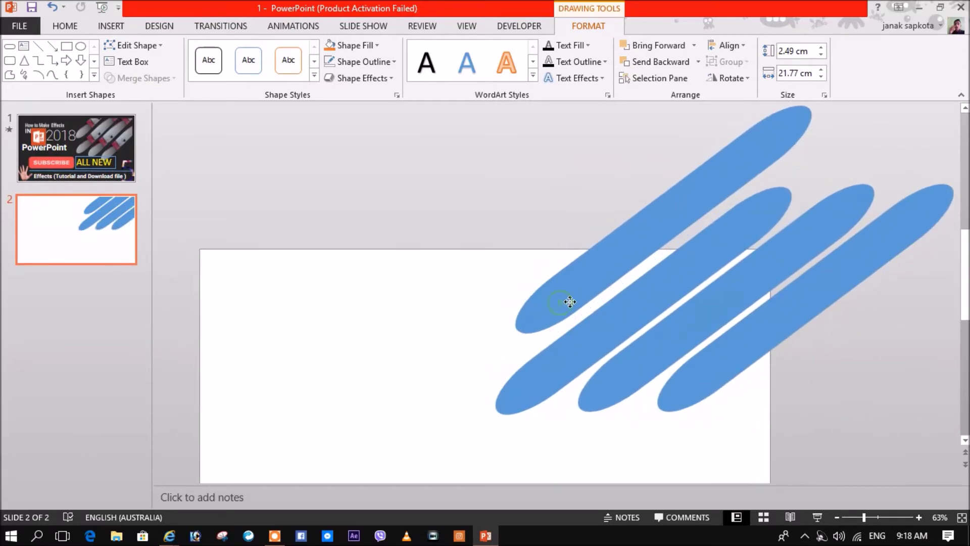
pyautogui.click(472, 228)
# Draw a rectangle covering the whole slide, send it to the back, and fill it dark grey
pyautogui.click(230, 69)
pyautogui.click(242, 166)
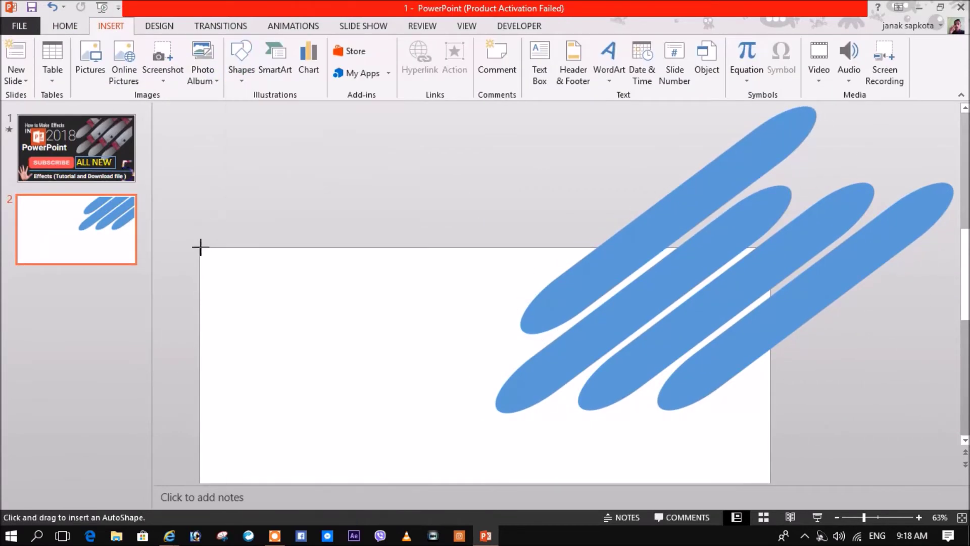
pyautogui.moveTo(200, 245); pyautogui.dragTo(769, 481)
pyautogui.rightClick(518, 274)
pyautogui.click(667, 175)
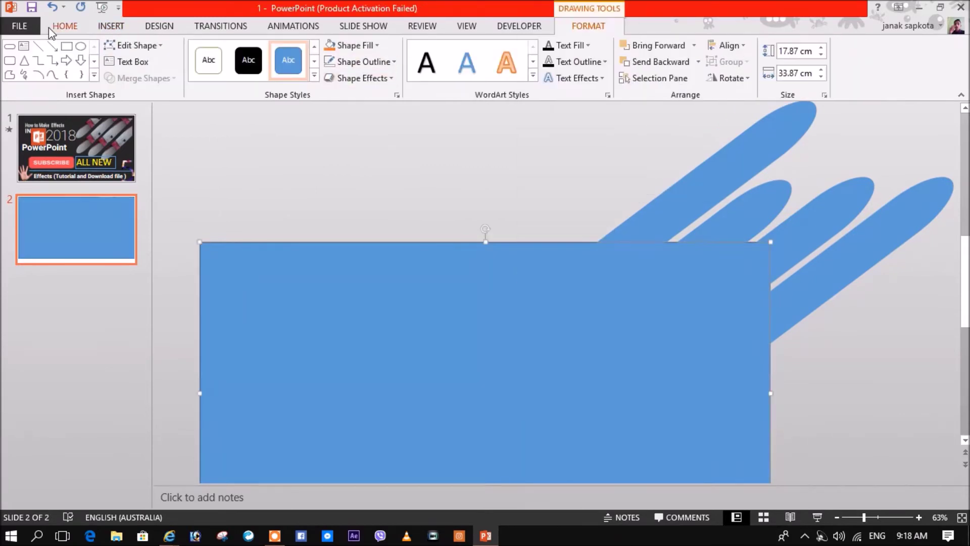
pyautogui.click(352, 45)
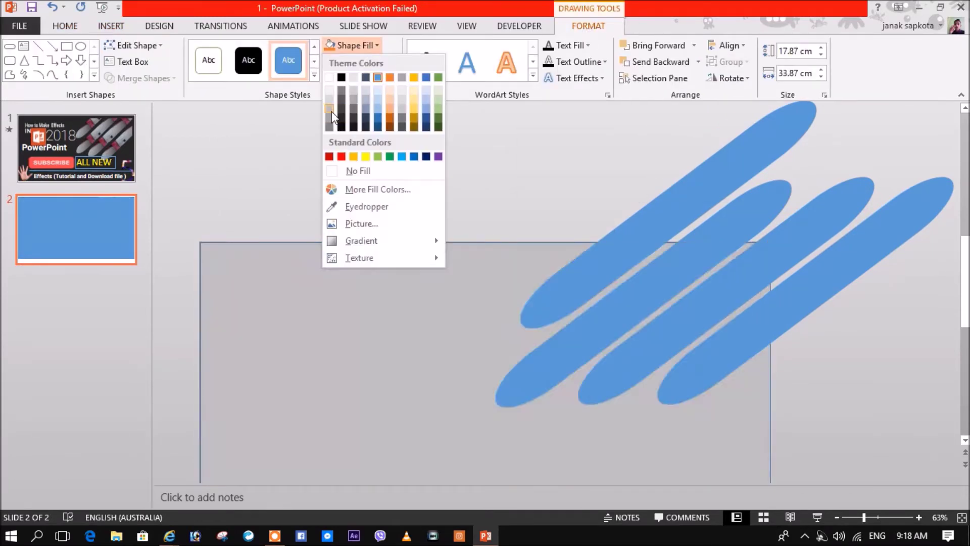
pyautogui.click(344, 99)
# Select all four blue stripes and group them together
pyautogui.click(733, 187)
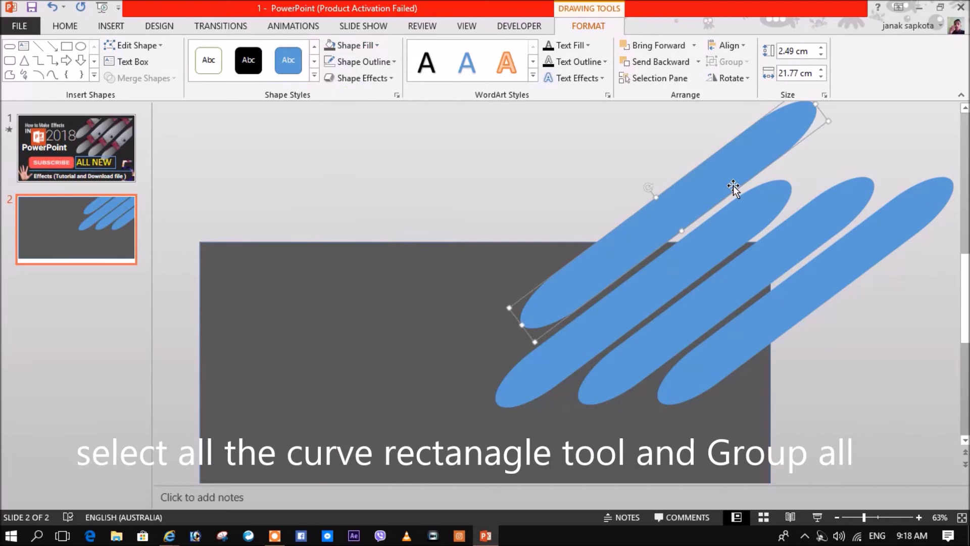
pyautogui.keyDown('shift'); pyautogui.click(734, 230); pyautogui.keyUp('shift')
pyautogui.keyDown('shift'); pyautogui.click(763, 262); pyautogui.keyUp('shift')
pyautogui.keyDown('shift'); pyautogui.click(782, 291); pyautogui.keyUp('shift')
pyautogui.rightClick(782, 292)
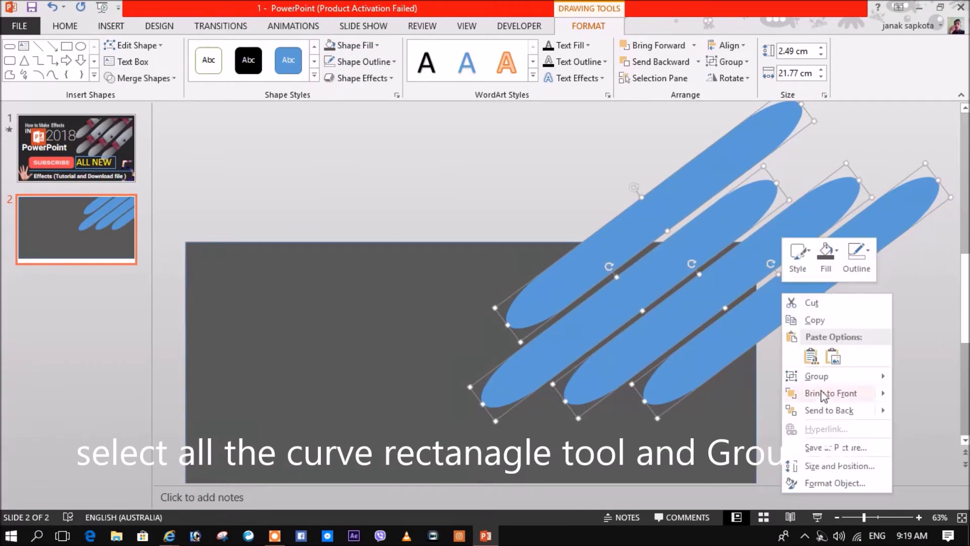
pyautogui.click(923, 378)
# Set the stripe group's fill to picture or texture fill in the Format Shape settings
pyautogui.click(293, 26)
pyautogui.click(657, 45)
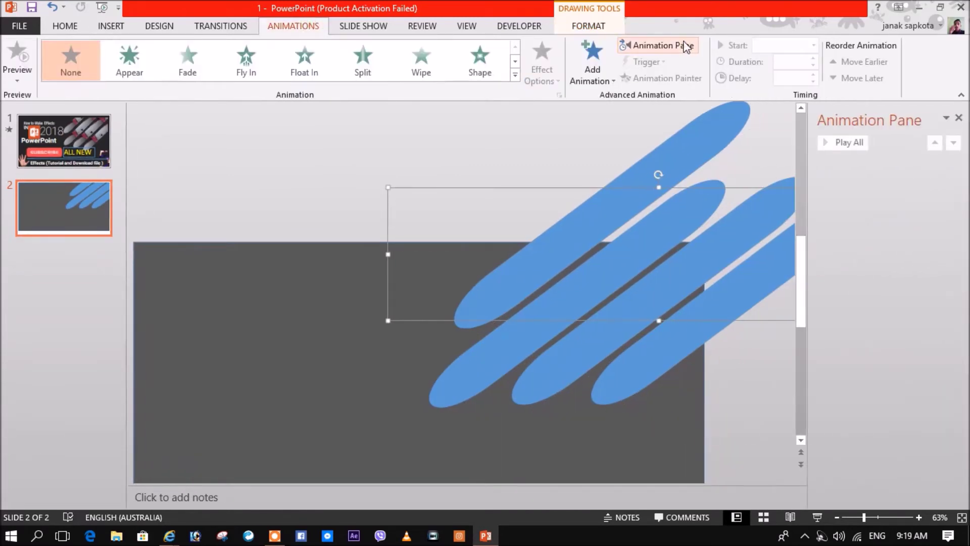
pyautogui.rightClick(674, 165)
pyautogui.click(716, 355)
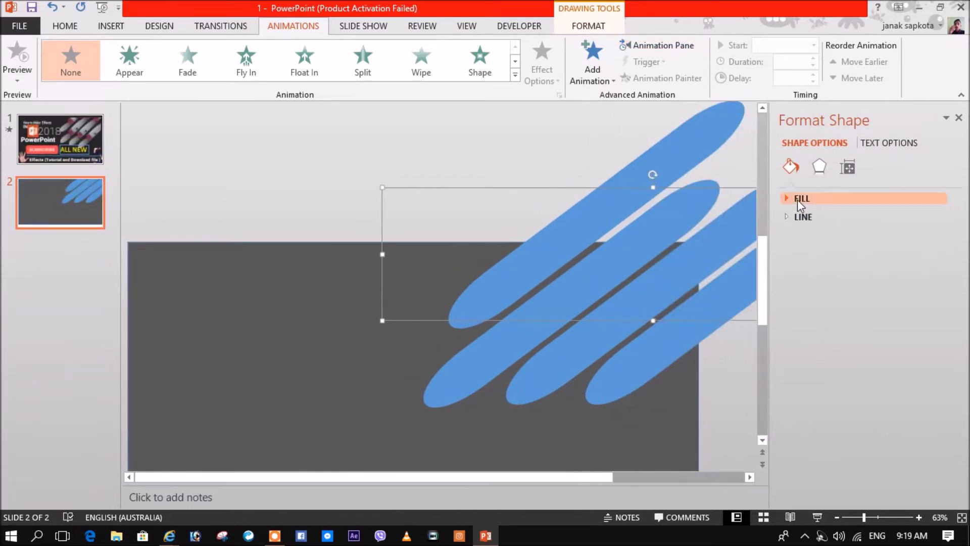
pyautogui.click(799, 198)
pyautogui.click(822, 267)
# Fill the grouped stripes with the phone photo from the Desktop folder
pyautogui.click(813, 324)
pyautogui.click(91, 31)
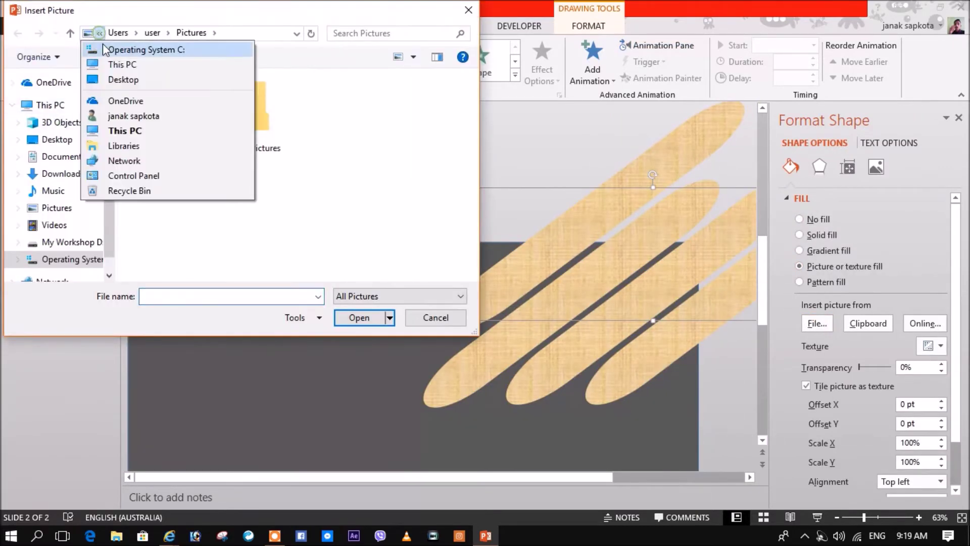
pyautogui.click(126, 78)
pyautogui.scroll(-2, 472, 137)
pyautogui.scroll(-3, 472, 137)
pyautogui.click(171, 192)
pyautogui.click(359, 317)
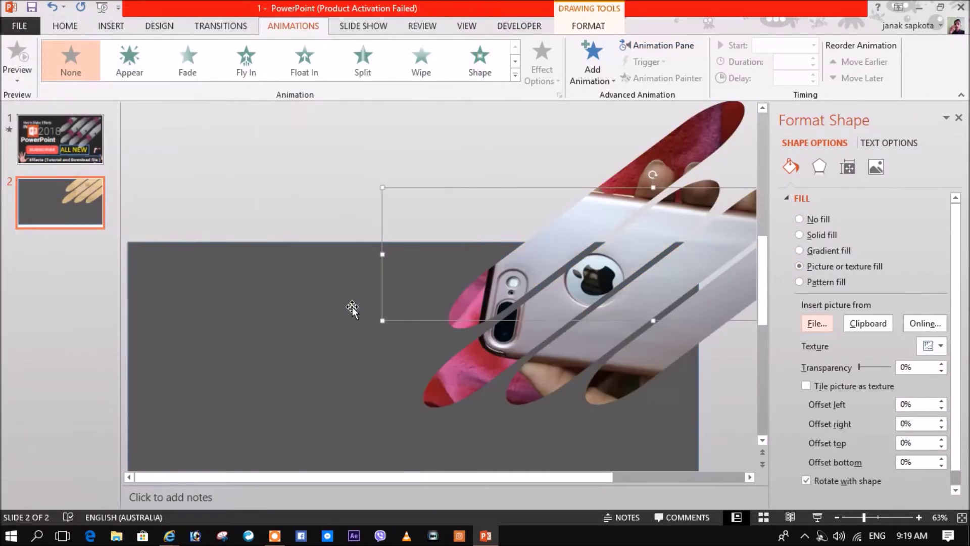
pyautogui.click(959, 118)
# Draw a thin bar along the slide's top edge and eyedropper the background's dark grey into it
pyautogui.click(109, 25)
pyautogui.click(242, 61)
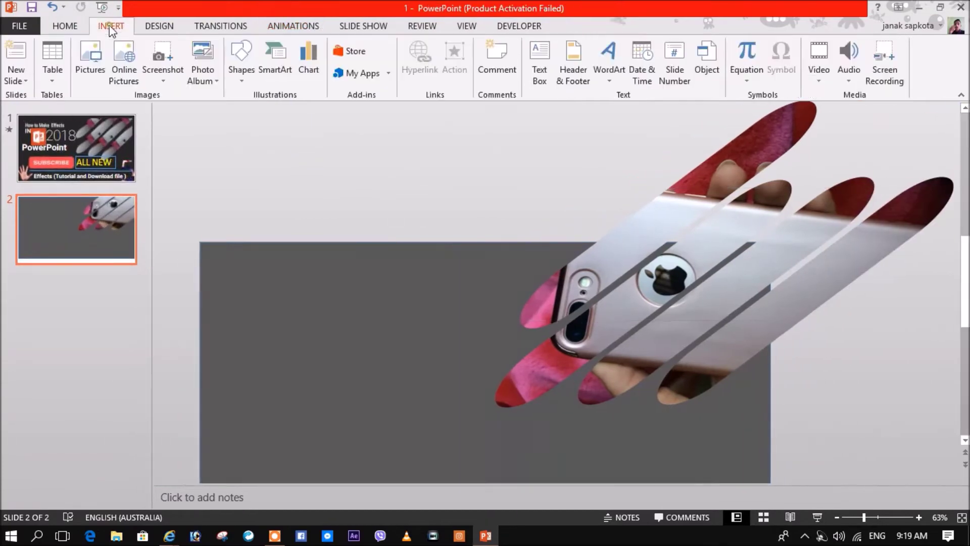
pyautogui.click(291, 114)
pyautogui.moveTo(225, 260); pyautogui.dragTo(510, 273)
pyautogui.moveTo(392, 266); pyautogui.dragTo(657, 251)
pyautogui.click(364, 61)
pyautogui.click(347, 186)
pyautogui.click(351, 45)
pyautogui.click(351, 206)
pyautogui.click(380, 278)
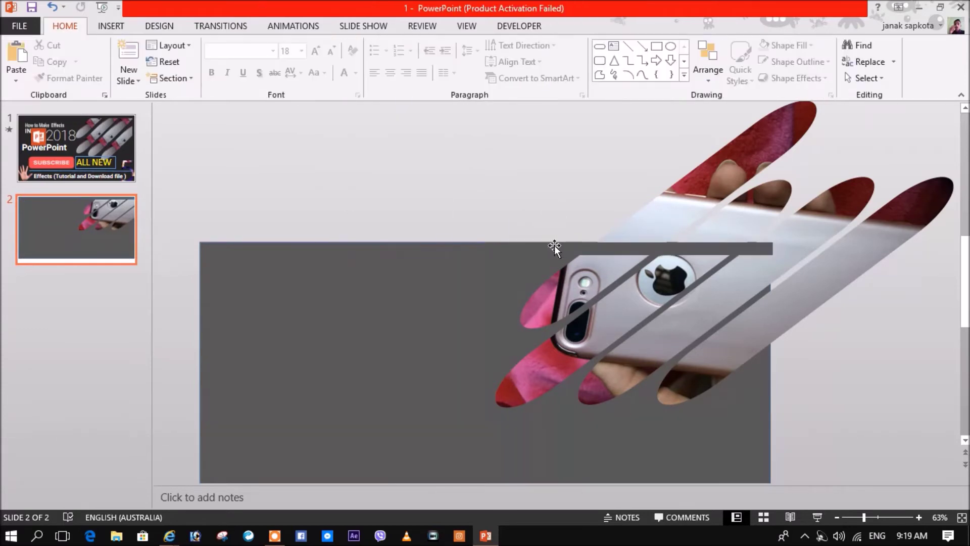
# Copy the grey bar, rotate the copy vertical, and place it at the slide's right edge
pyautogui.hotkey('ctrl', 'c')
pyautogui.hotkey('ctrl', 'v')
pyautogui.moveTo(639, 234); pyautogui.dragTo(653, 258)
pyautogui.moveTo(638, 214); pyautogui.dragTo(764, 338)
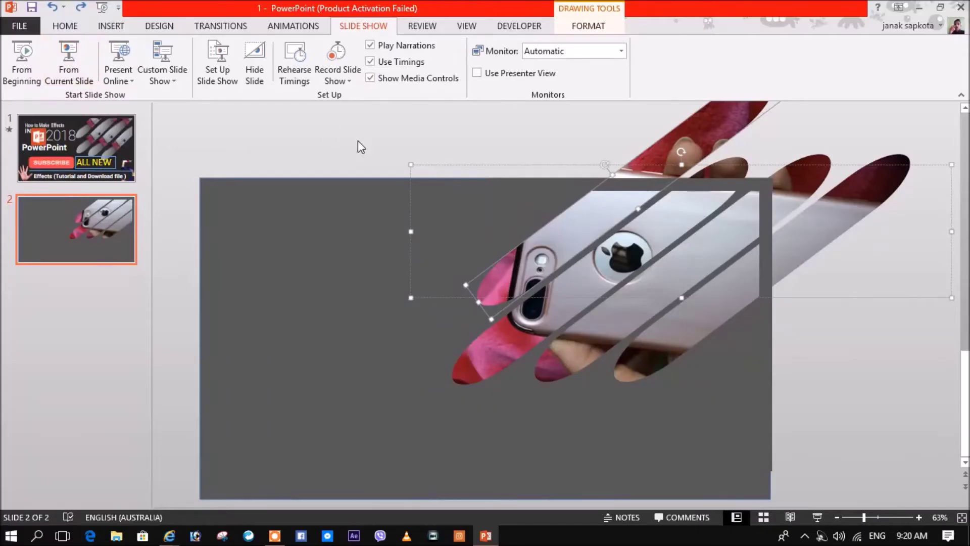
# Add an enlarged text box with a caption crediting the presenter ('… presents')
pyautogui.click(111, 25)
pyautogui.click(585, 60)
pyautogui.click(427, 155)
pyautogui.write('Add your Text here')
pyautogui.moveTo(444, 153); pyautogui.dragTo(336, 232)
pyautogui.hotkey('ctrl', 'shift', '.')
pyautogui.hotkey('ctrl', 'shift', '.')
pyautogui.hotkey('ctrl', 'shift', '.')
pyautogui.hotkey('ctrl', 'shift', '.')
pyautogui.hotkey('ctrl', 'shift', '.')
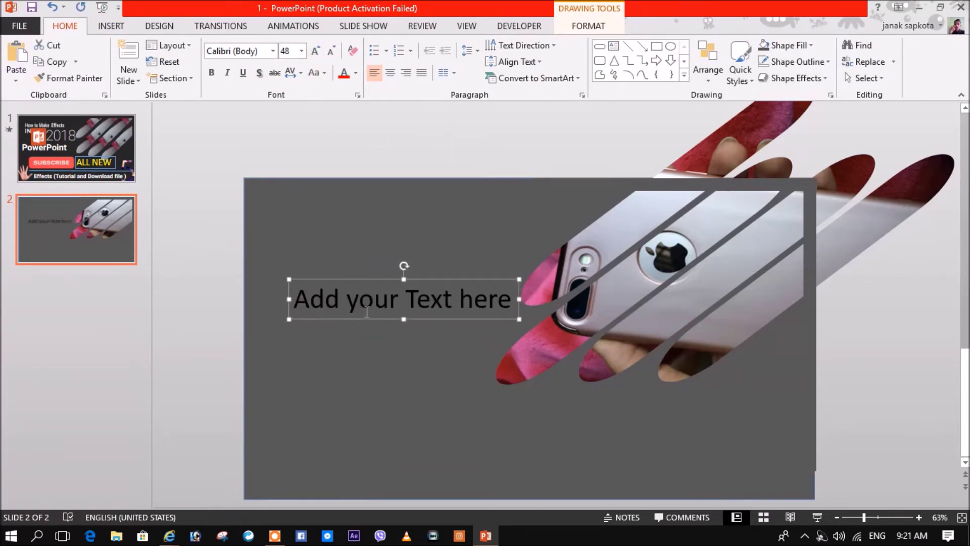
pyautogui.hotkey('ctrl', 'a')
pyautogui.write('Janak SB presents')
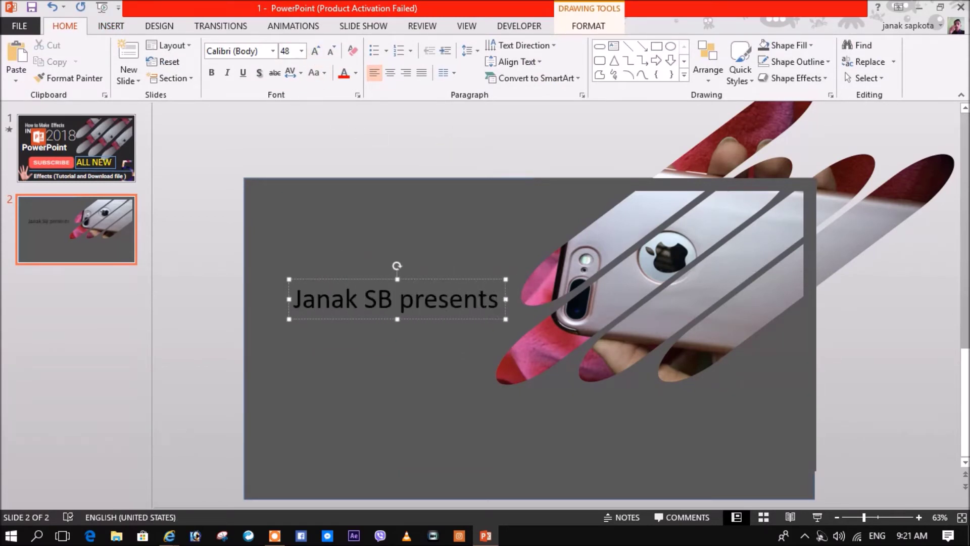
pyautogui.moveTo(356, 277); pyautogui.dragTo(342, 297)
# Set the caption to Road Rage font, shrink it, move it top-left, and play the slide show
pyautogui.click(237, 51)
pyautogui.write('Road Rage')
pyautogui.press('Return')
pyautogui.click(332, 51)
pyautogui.moveTo(403, 297); pyautogui.dragTo(419, 188)
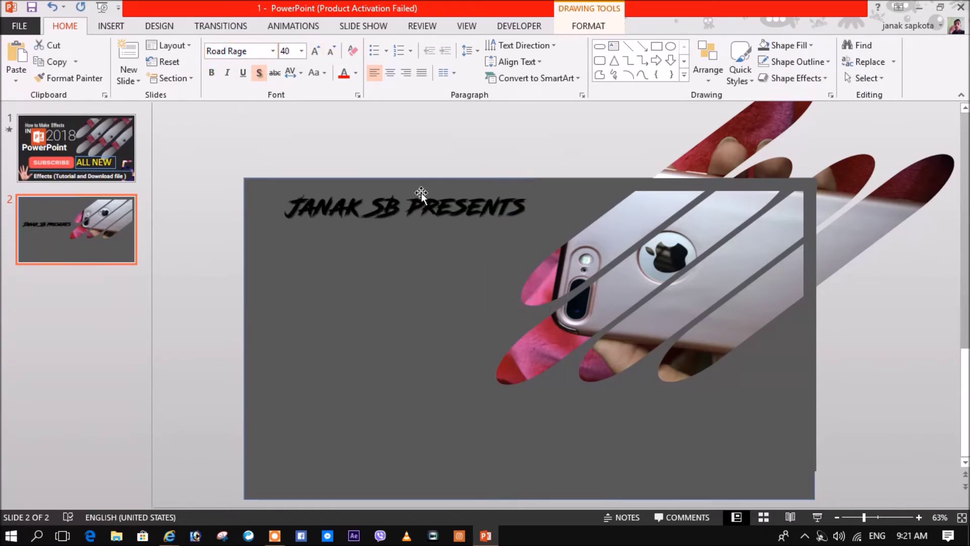
pyautogui.click(217, 123)
pyautogui.click(363, 26)
pyautogui.hotkey('shift', 'F5')
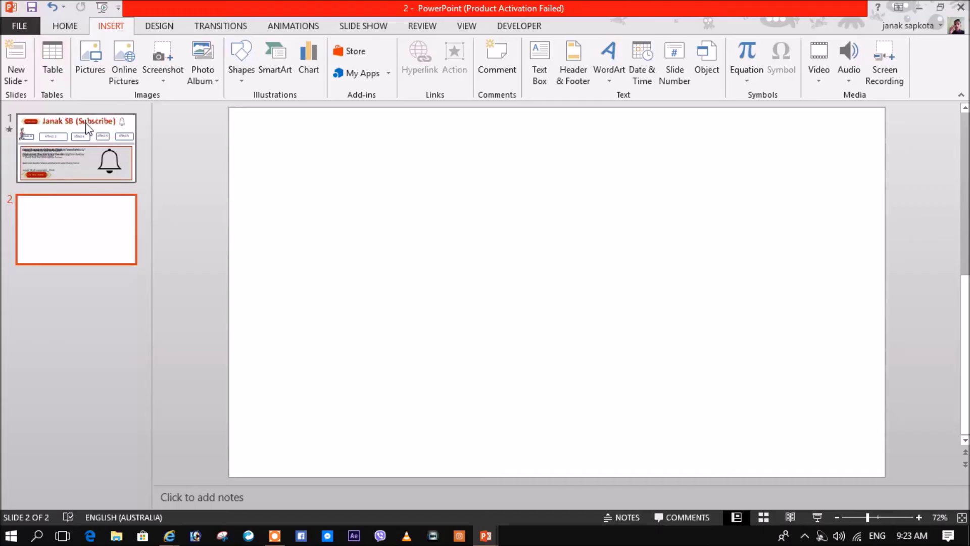
# On blank slide 2, add a text box with the channel name and (subscribe)
pyautogui.click(84, 125)
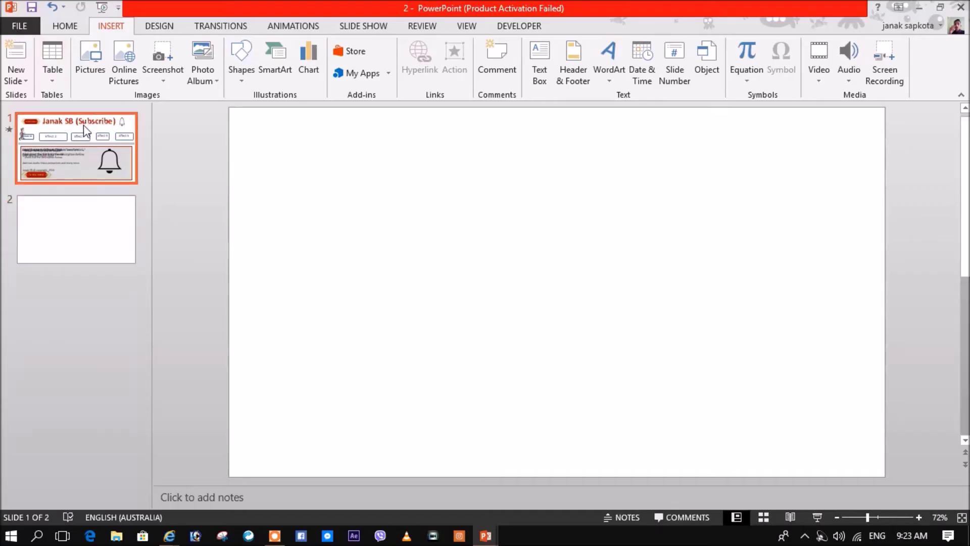
pyautogui.click(93, 217)
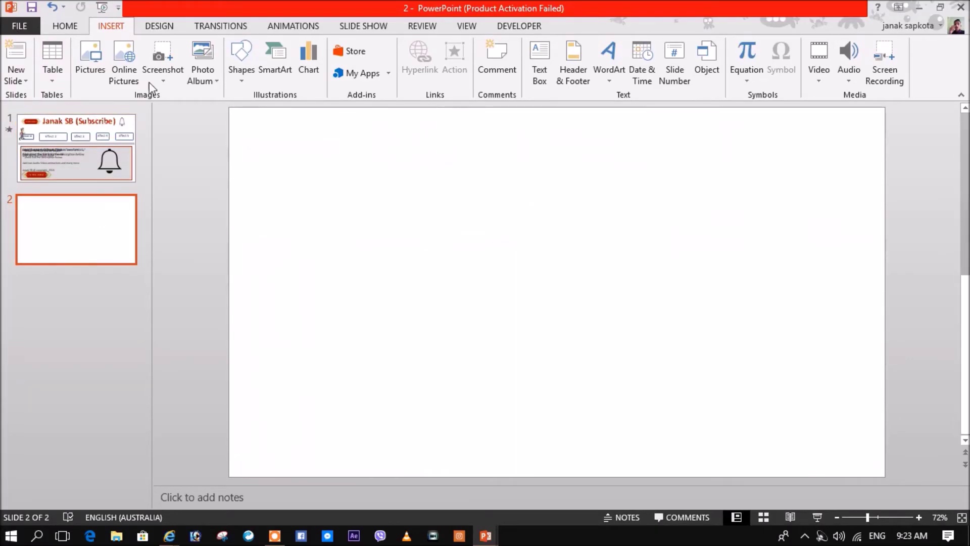
pyautogui.click(538, 65)
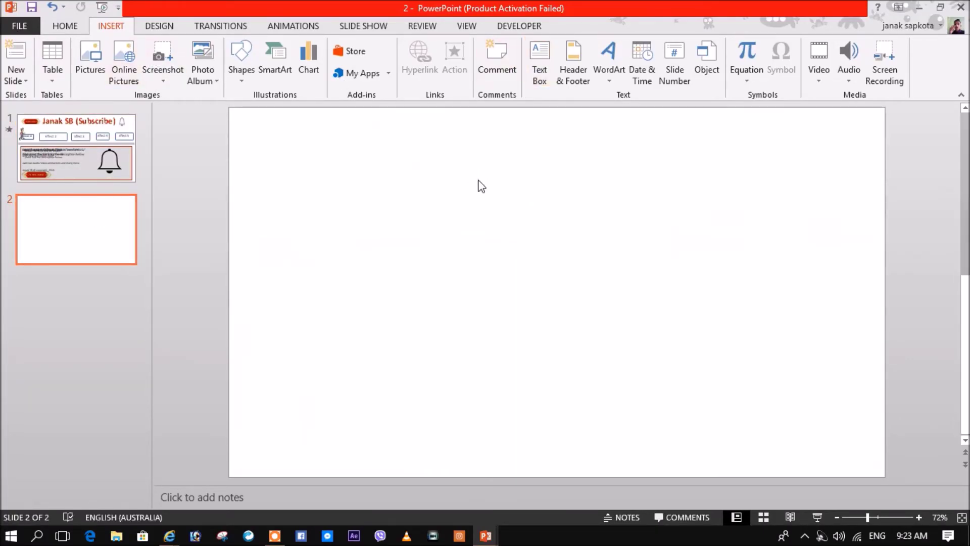
pyautogui.click(479, 183)
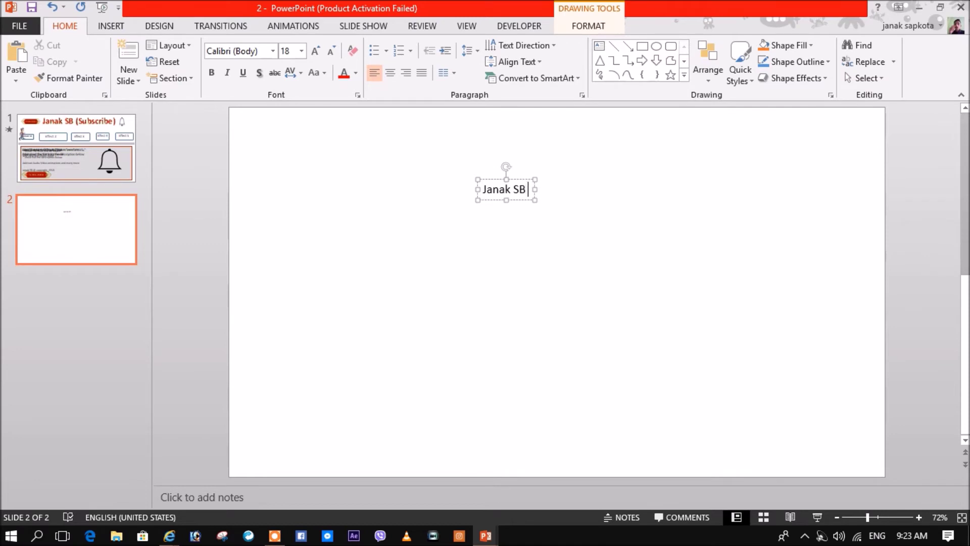
pyautogui.write('s')
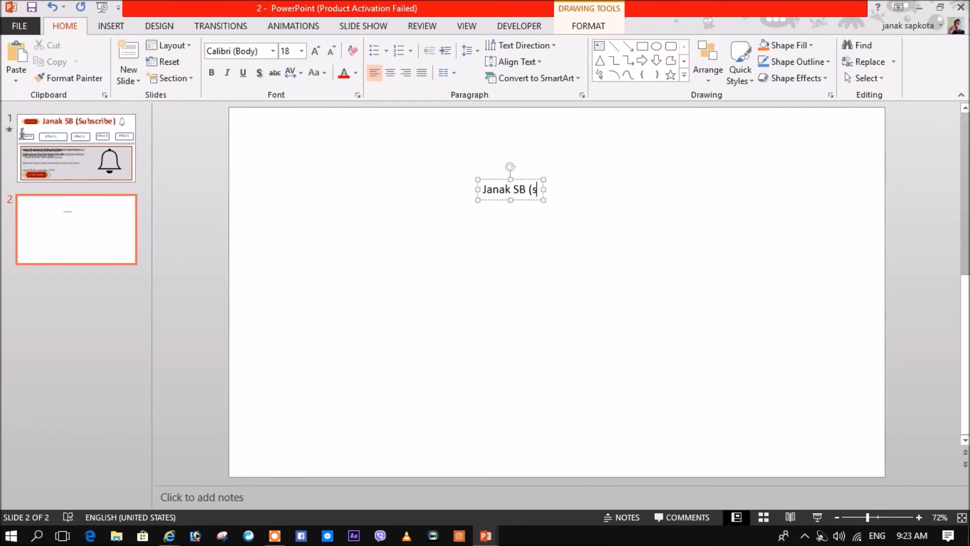
pyautogui.write('ubscribe')
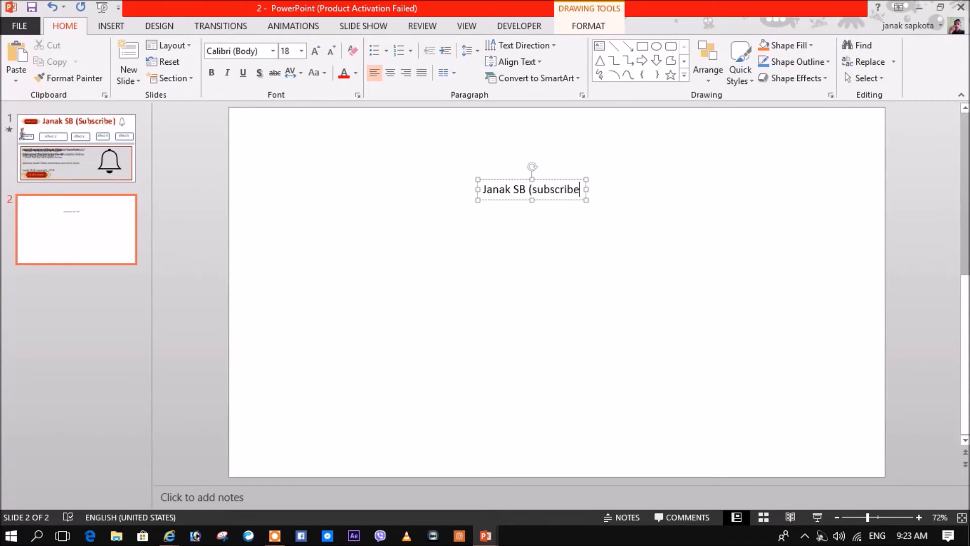
pyautogui.write(')')
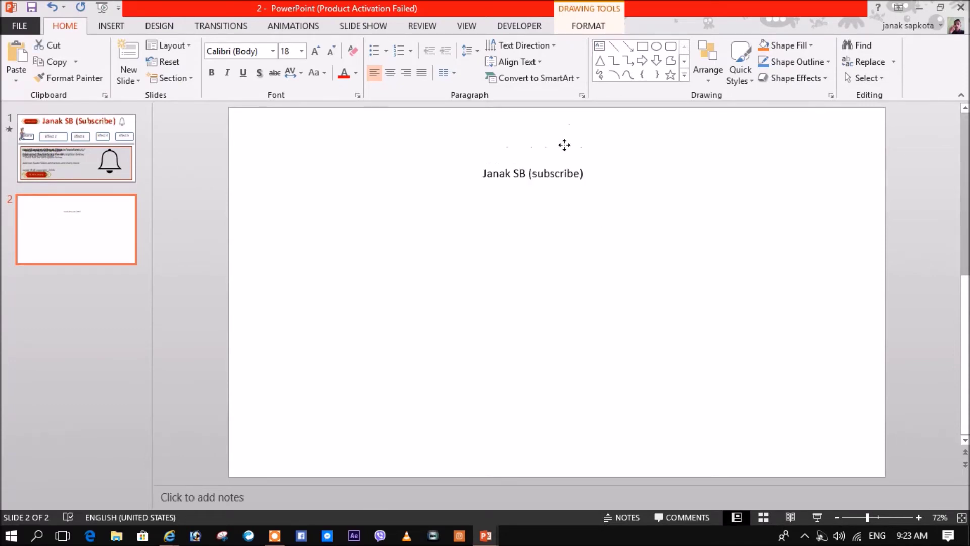
# Move the subscribe title to the top centre and enlarge it to 36 pt
pyautogui.moveTo(565, 180); pyautogui.dragTo(573, 117)
pyautogui.click(315, 51)
pyautogui.click(315, 51)
pyautogui.click(316, 51)
pyautogui.click(315, 51)
pyautogui.click(315, 51)
pyautogui.moveTo(531, 119); pyautogui.dragTo(511, 116)
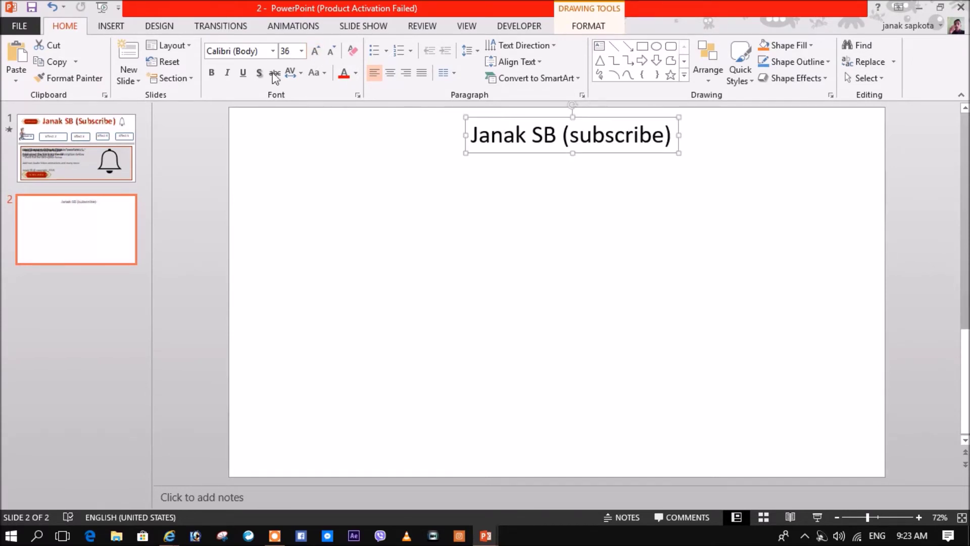
# Draw a rectangle on the left side of the slide below the title
pyautogui.click(111, 28)
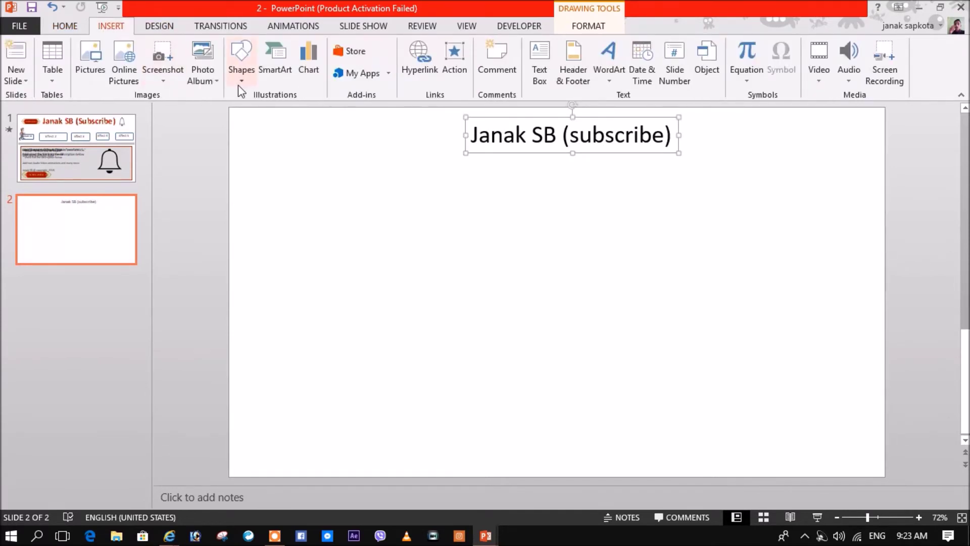
pyautogui.click(240, 79)
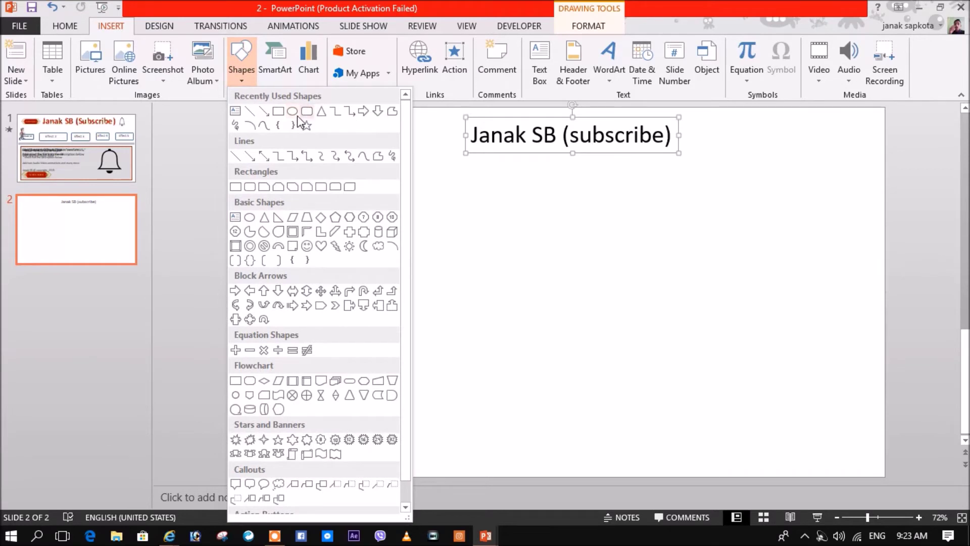
pyautogui.click(279, 112)
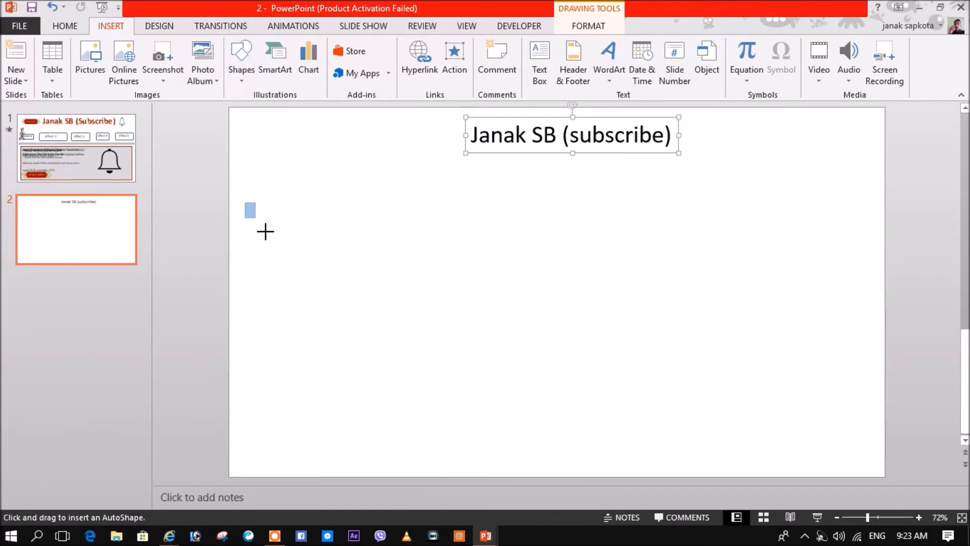
pyautogui.moveTo(245, 203); pyautogui.dragTo(438, 258)
pyautogui.rightClick(401, 224)
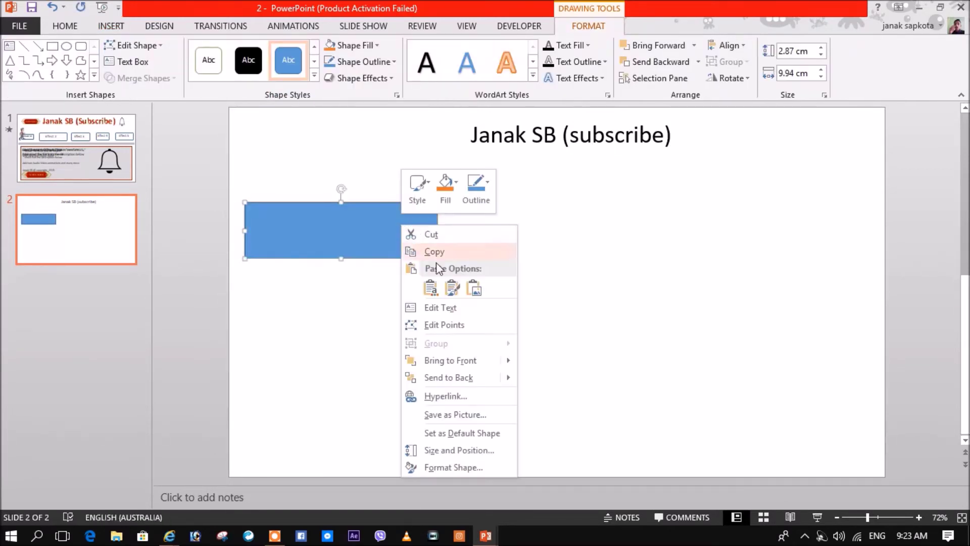
pyautogui.click(384, 23)
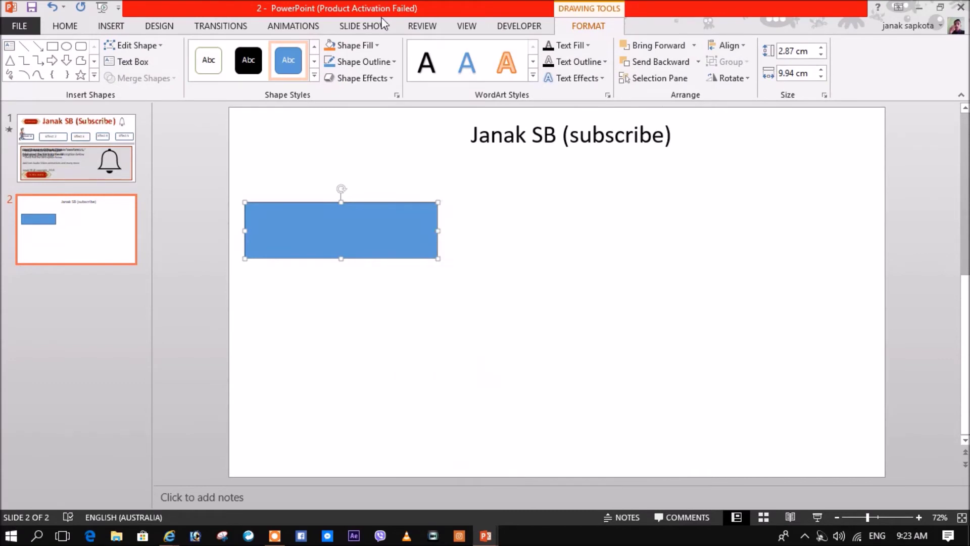
# Give the rectangle a 4½ pt outline and no fill
pyautogui.click(387, 62)
pyautogui.moveTo(359, 240)
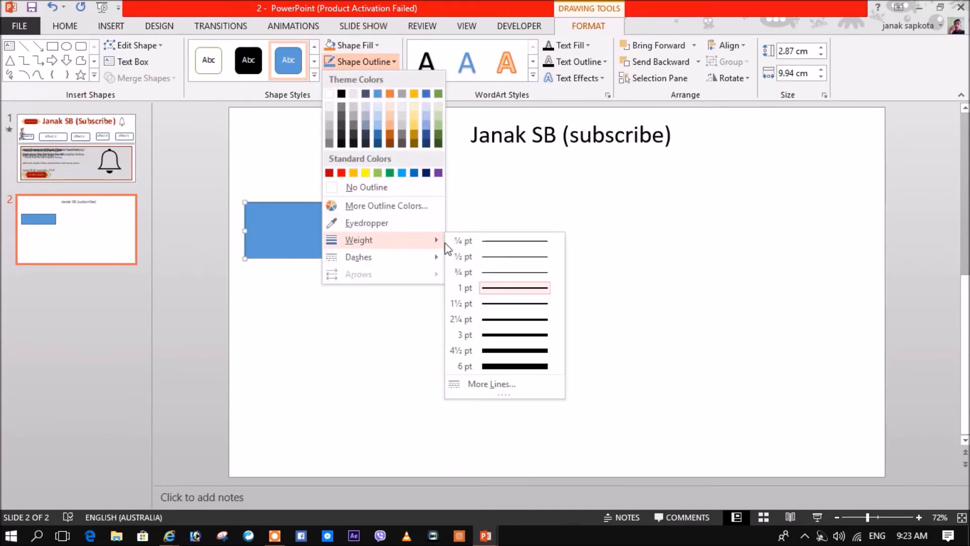
pyautogui.click(497, 351)
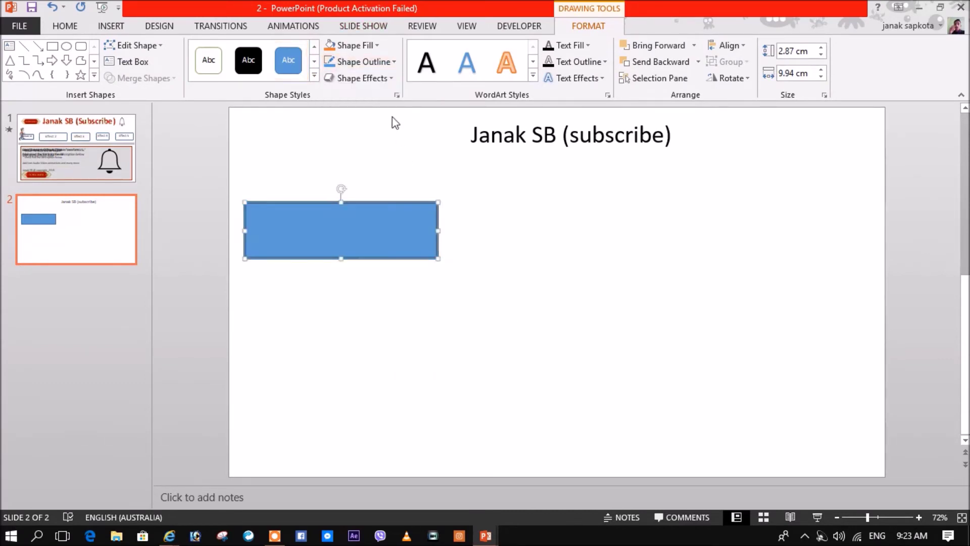
pyautogui.click(361, 45)
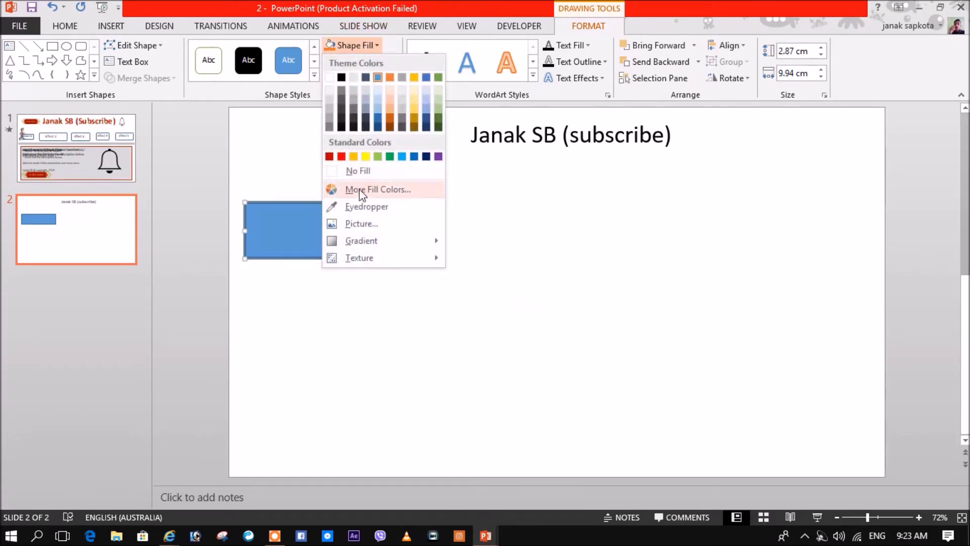
pyautogui.click(356, 171)
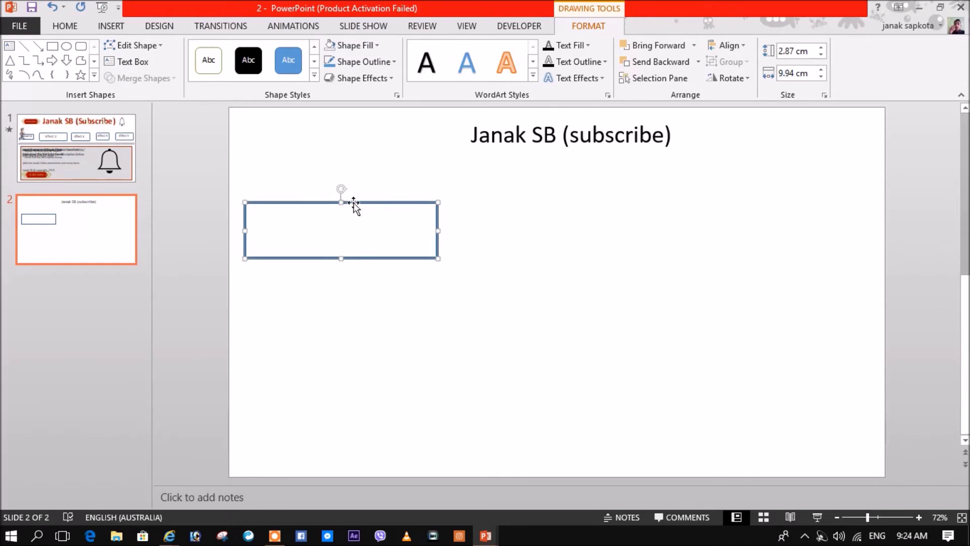
pyautogui.rightClick(317, 244)
pyautogui.press('Escape')
pyautogui.click(302, 205)
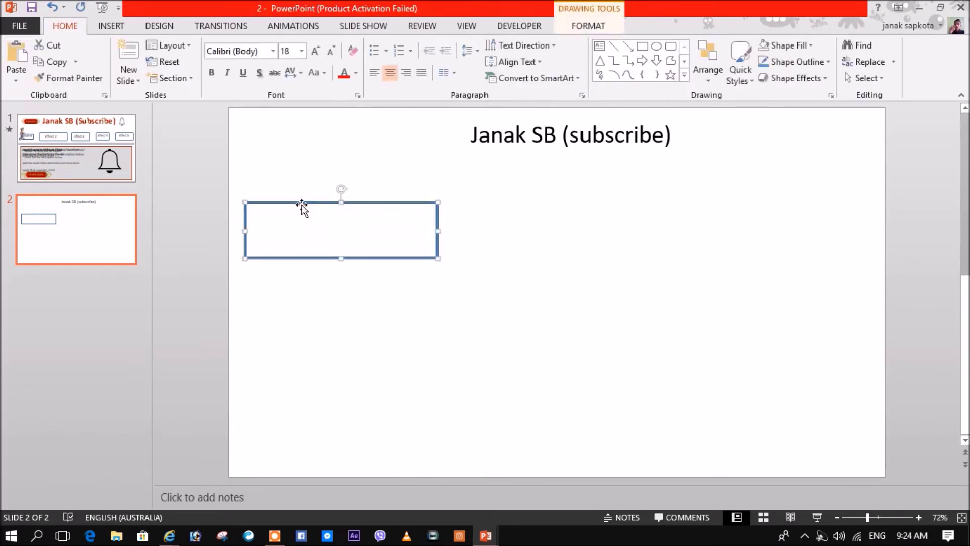
# Type the channel name inside the rectangle in black 44 pt, then move and narrow the box
pyautogui.rightClick(302, 204)
pyautogui.click(342, 289)
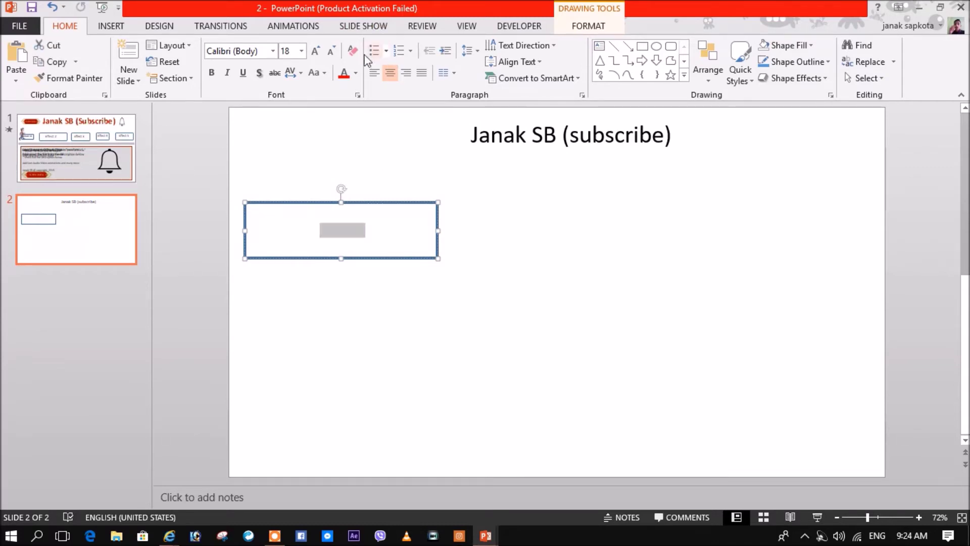
pyautogui.click(355, 74)
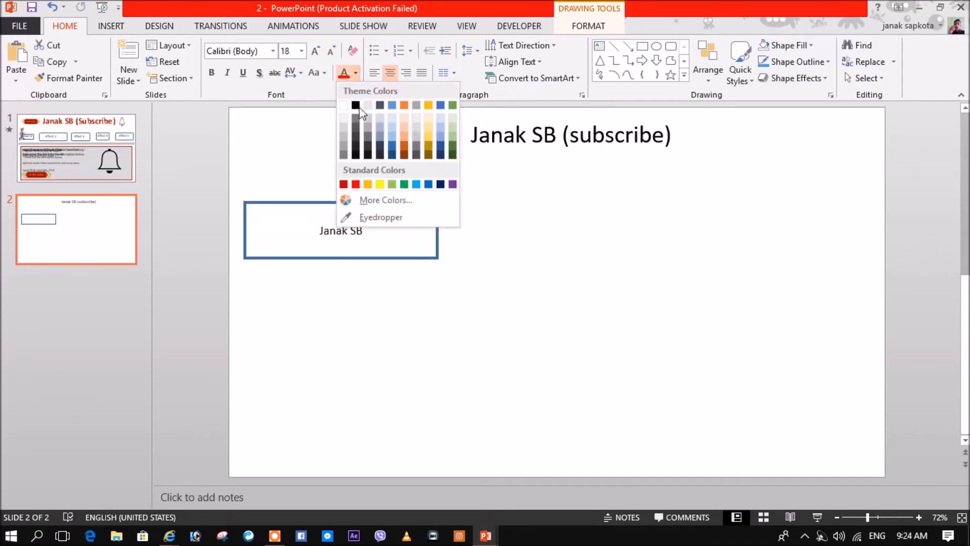
pyautogui.click(356, 106)
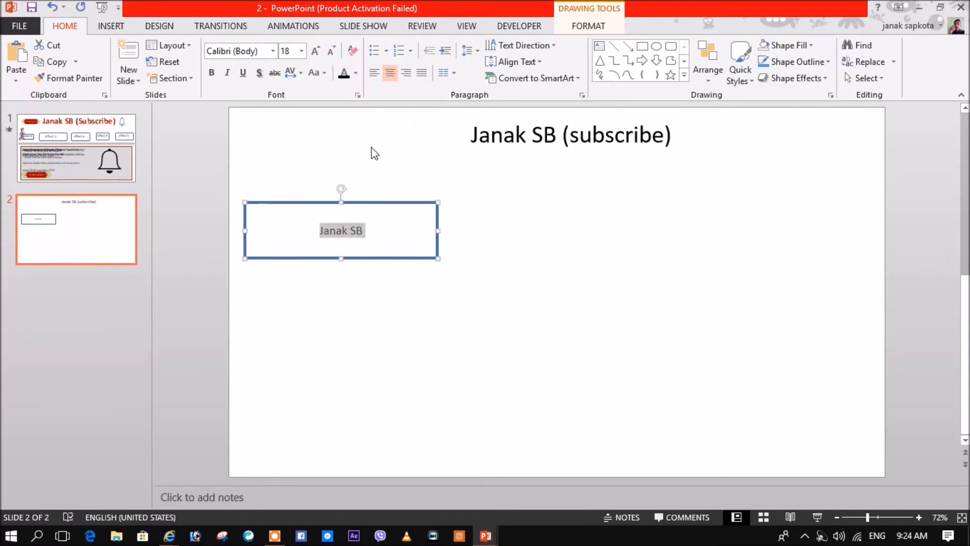
pyautogui.hotkey('ctrl', 'shift', '.')
pyautogui.hotkey('ctrl', 'shift', '.')
pyautogui.hotkey('ctrl', 'shift', '.')
pyautogui.hotkey('ctrl', 'shift', '.')
pyautogui.hotkey('ctrl', 'shift', '.')
pyautogui.hotkey('ctrl', 'shift', '.')
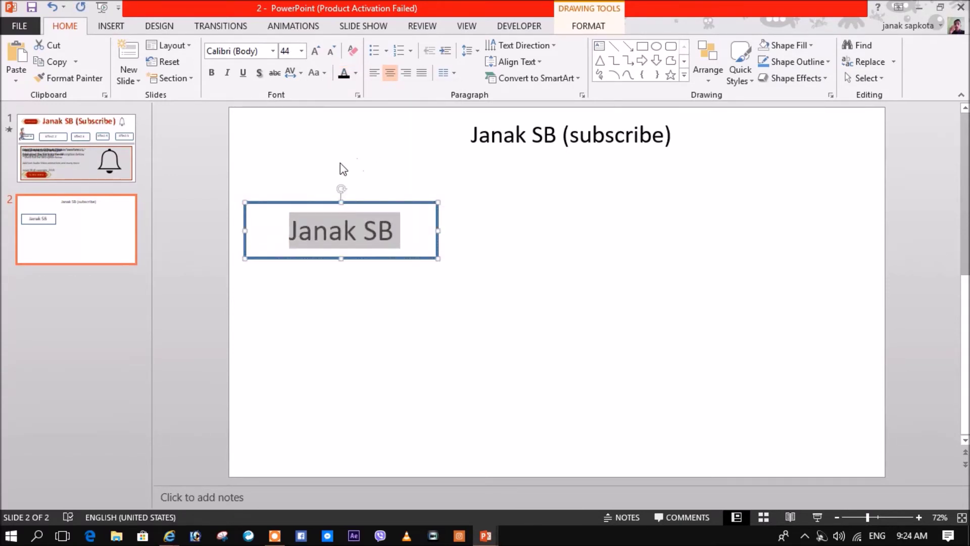
pyautogui.click(455, 221)
pyautogui.click(436, 217)
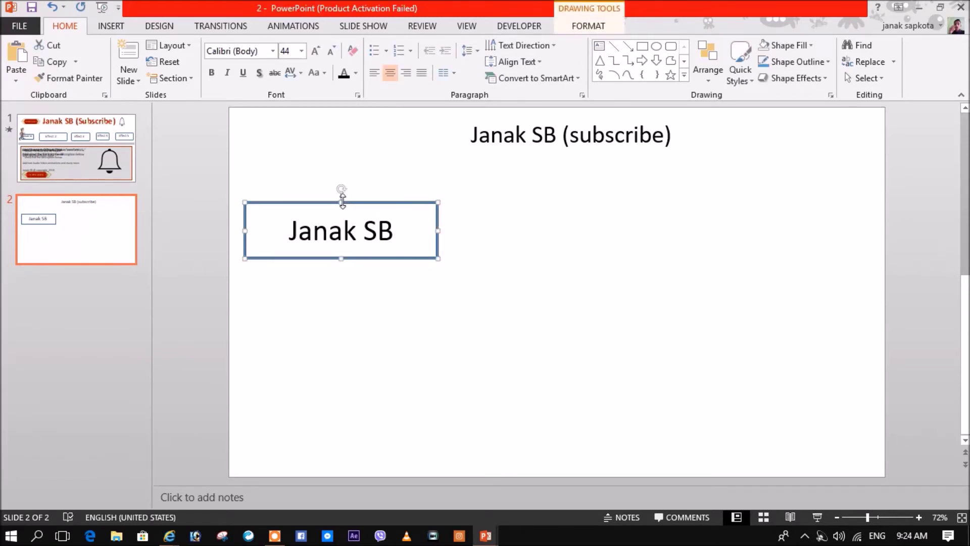
pyautogui.moveTo(343, 201); pyautogui.dragTo(344, 214)
pyautogui.moveTo(429, 235)
pyautogui.mouseDown()
pyautogui.moveTo(415, 236)
pyautogui.moveTo(598, 226)
pyautogui.mouseUp()
# Duplicate the name box into a row of three and narrow the middle box
pyautogui.hotkey('ctrl', 'd')
pyautogui.hotkey('ctrl', 'd')
pyautogui.moveTo(601, 230); pyautogui.dragTo(751, 221)
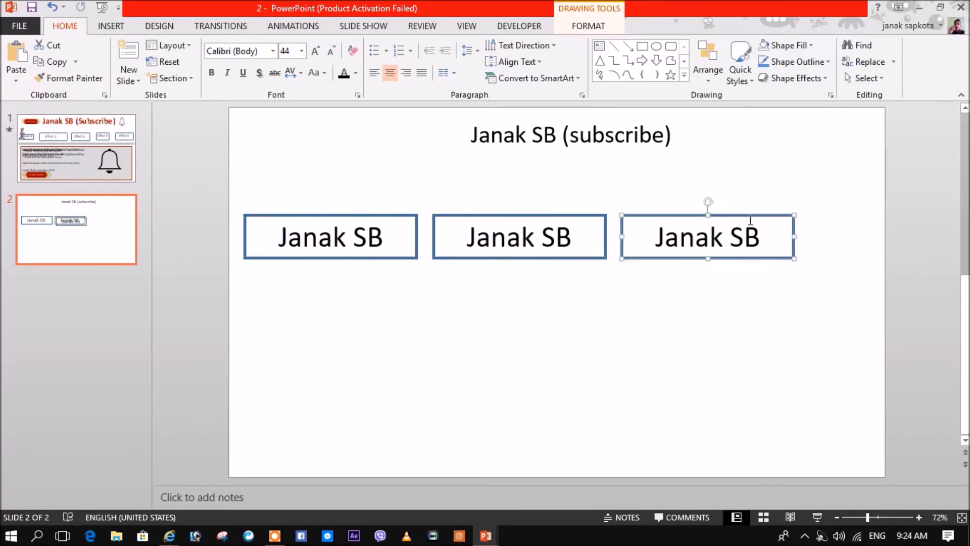
pyautogui.click(604, 239)
pyautogui.moveTo(606, 236); pyautogui.dragTo(561, 236)
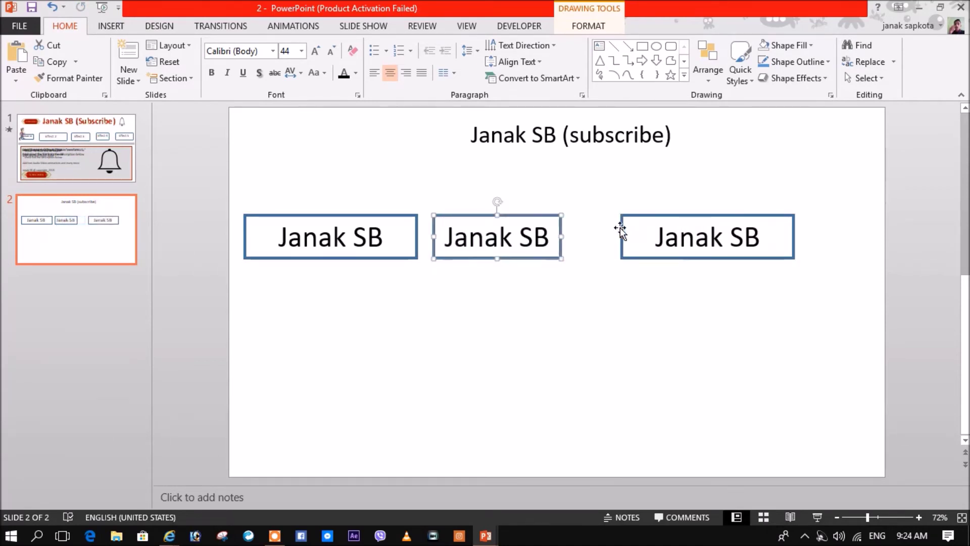
# Realign the boxes and replace the middle box's text with 'Effect 1'
pyautogui.moveTo(620, 230); pyautogui.dragTo(600, 230)
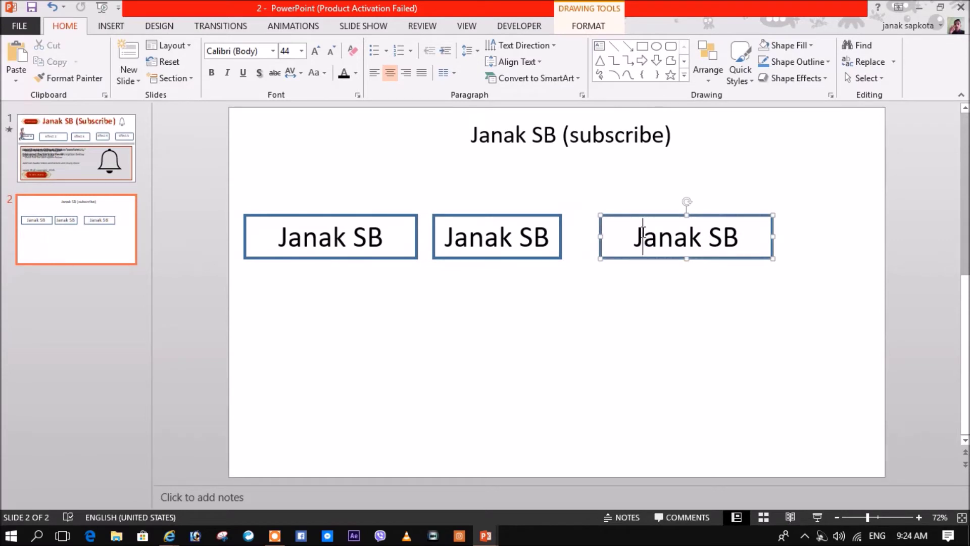
pyautogui.moveTo(536, 215); pyautogui.dragTo(547, 215)
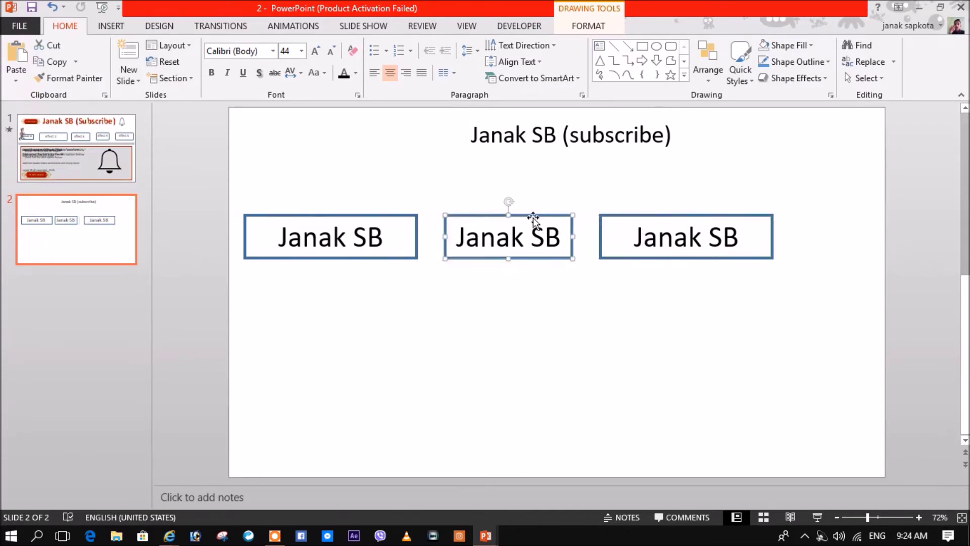
pyautogui.hotkey('ctrl', 'a')
pyautogui.press('BackSpace')
pyautogui.write('Effect 1')
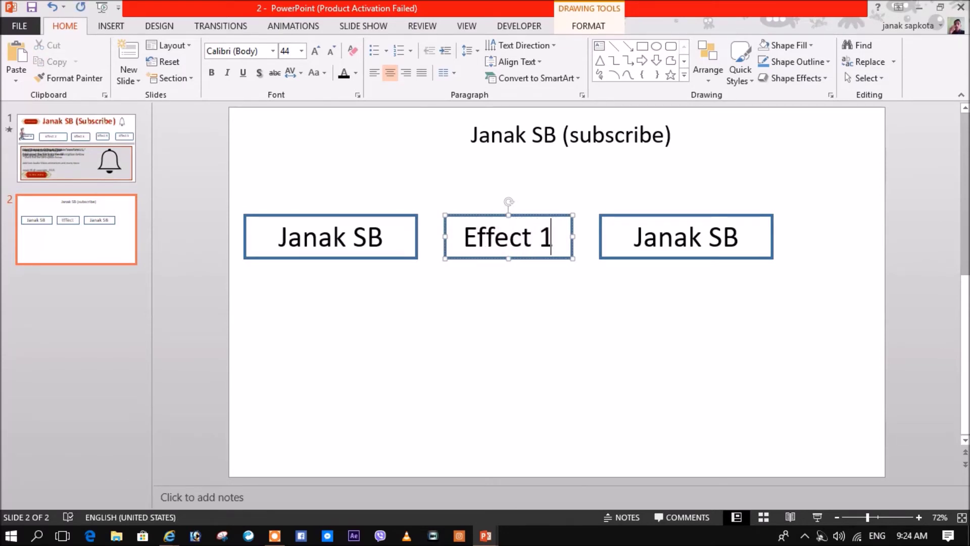
# Change the right box's text to 'effect 2' and spread both boxes out to the right
pyautogui.tripleClick(669, 246)
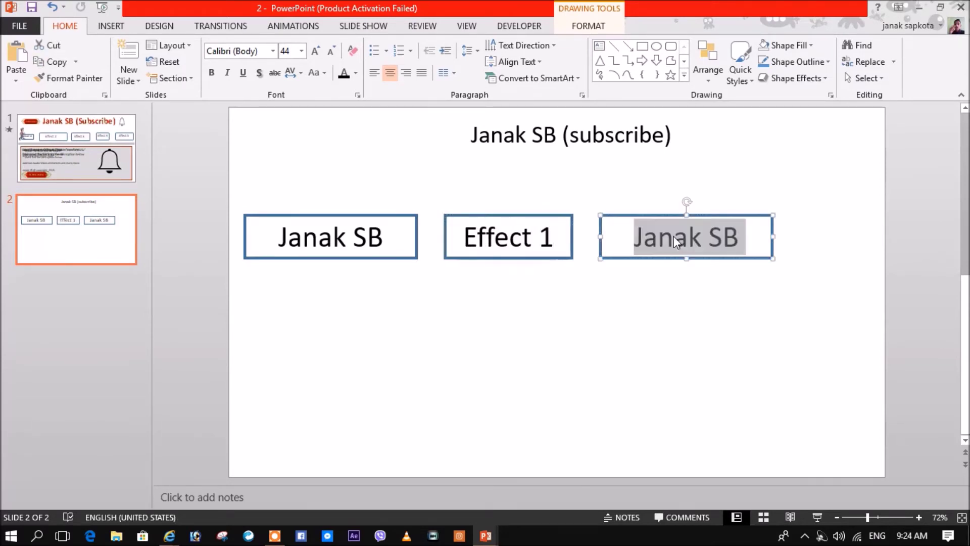
pyautogui.write('effect 2')
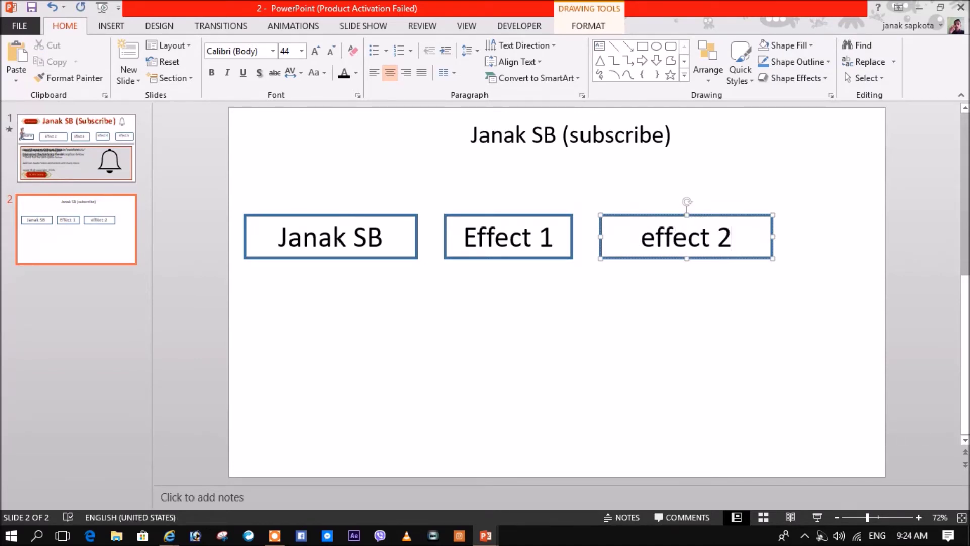
pyautogui.moveTo(551, 216); pyautogui.dragTo(573, 216)
pyautogui.moveTo(640, 216); pyautogui.dragTo(698, 215)
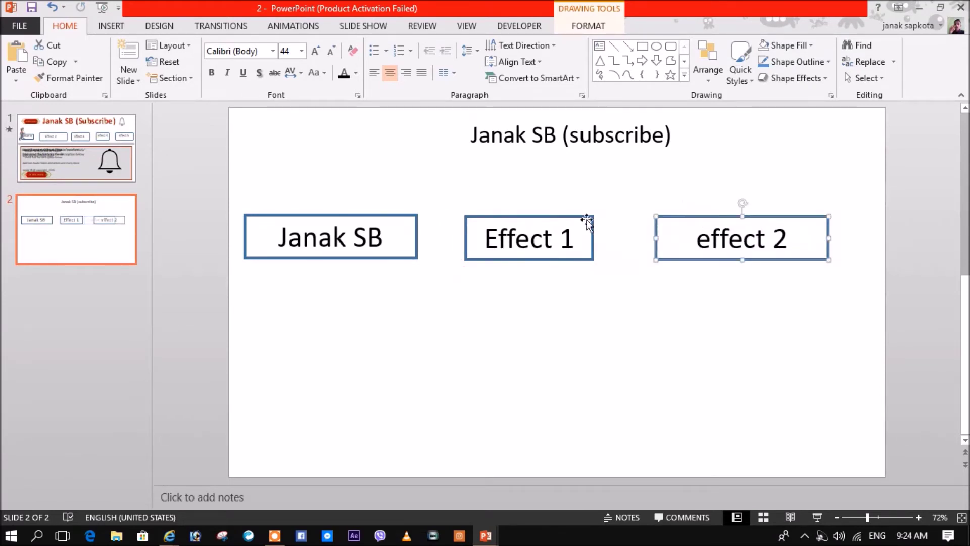
pyautogui.moveTo(584, 221); pyautogui.dragTo(591, 221)
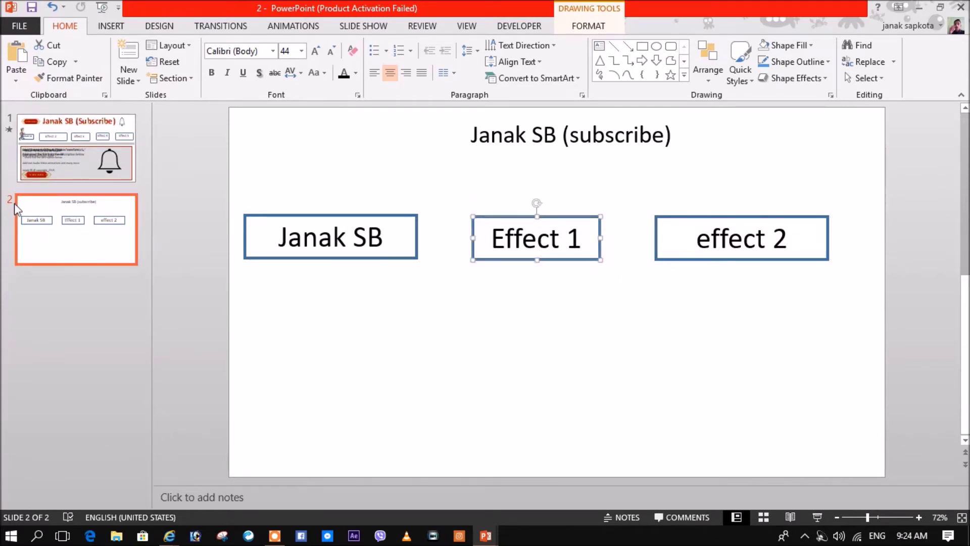
pyautogui.click(114, 26)
pyautogui.click(243, 80)
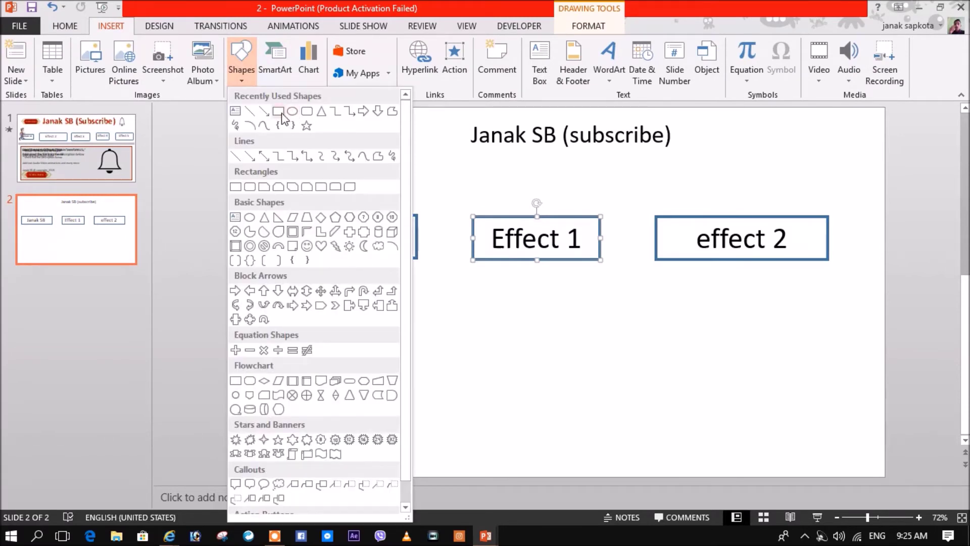
# Draw a large rounded rectangle below the three boxes, then raise all shapes slightly
pyautogui.click(307, 111)
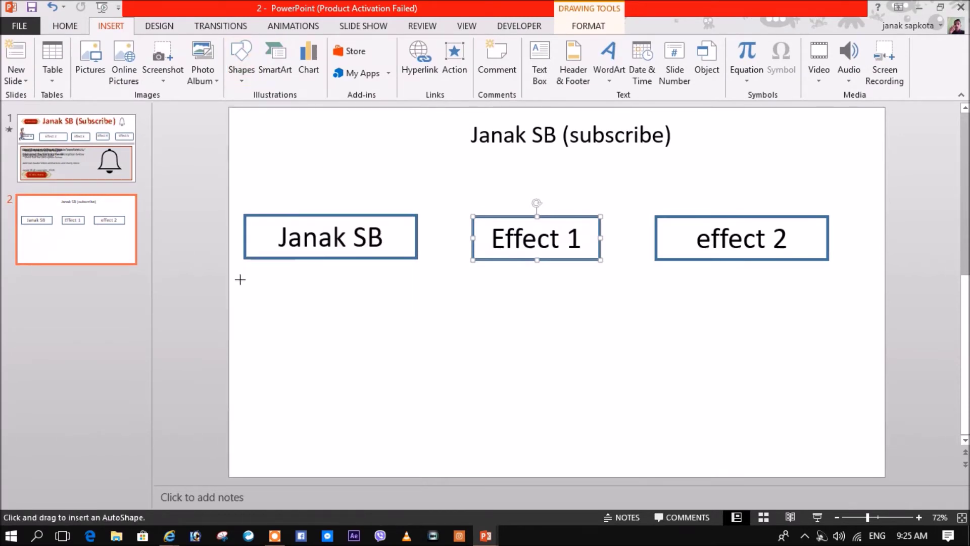
pyautogui.moveTo(257, 282); pyautogui.dragTo(843, 468)
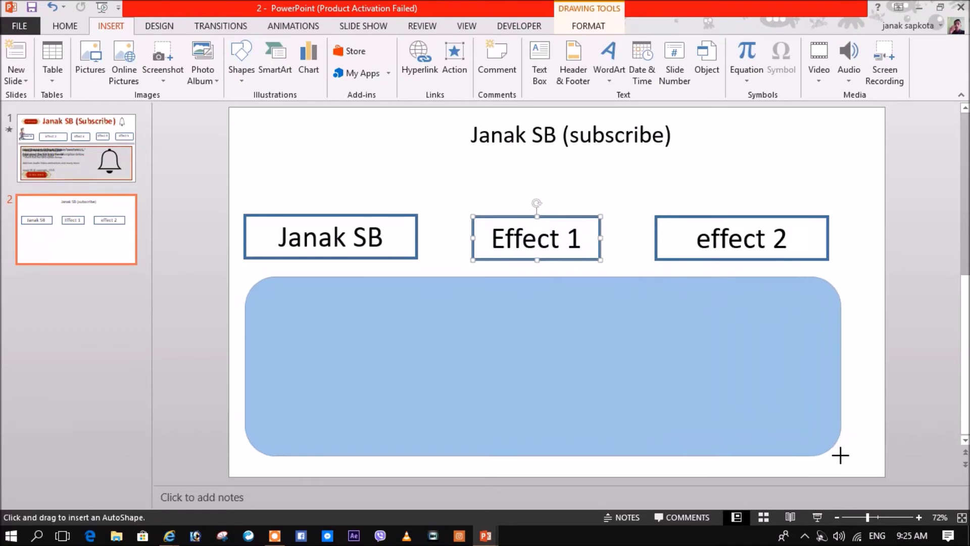
pyautogui.moveTo(843, 468); pyautogui.dragTo(844, 476)
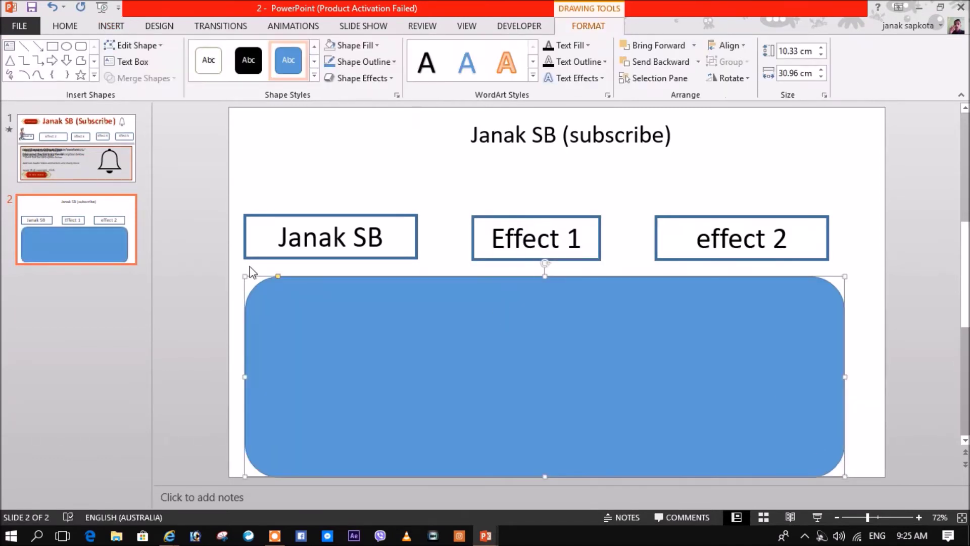
pyautogui.moveTo(277, 279)
pyautogui.mouseDown()
pyautogui.moveTo(268, 279)
pyautogui.moveTo(304, 278)
pyautogui.moveTo(296, 278)
pyautogui.mouseUp()
pyautogui.moveTo(185, 159)
pyautogui.mouseDown()
pyautogui.moveTo(760, 483)
pyautogui.moveTo(960, 482)
pyautogui.mouseUp()
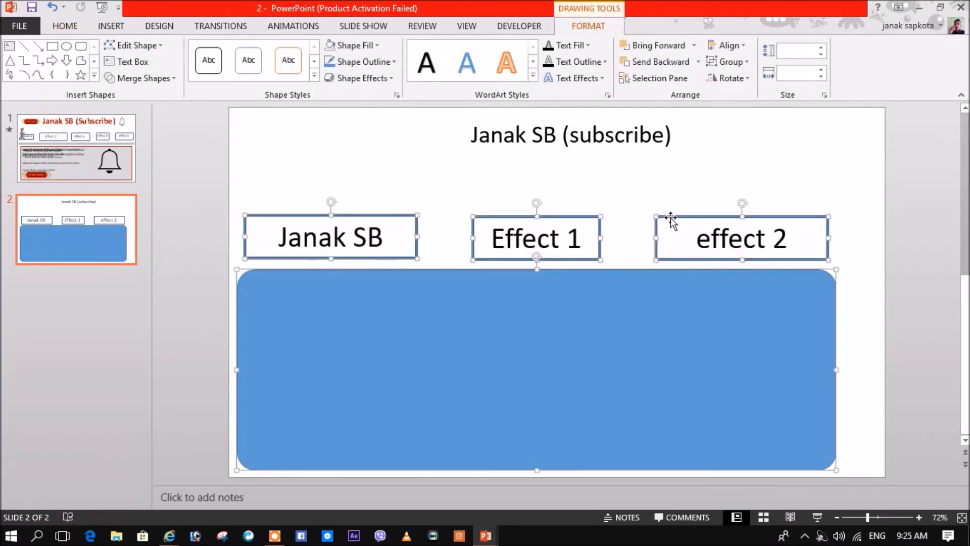
pyautogui.moveTo(671, 218); pyautogui.dragTo(705, 203)
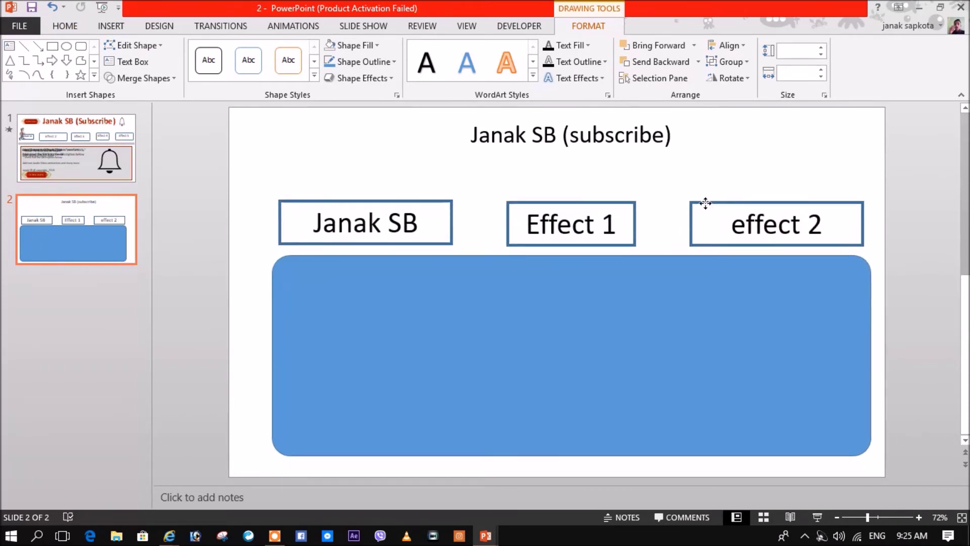
pyautogui.moveTo(705, 203); pyautogui.dragTo(704, 202)
pyautogui.click(942, 181)
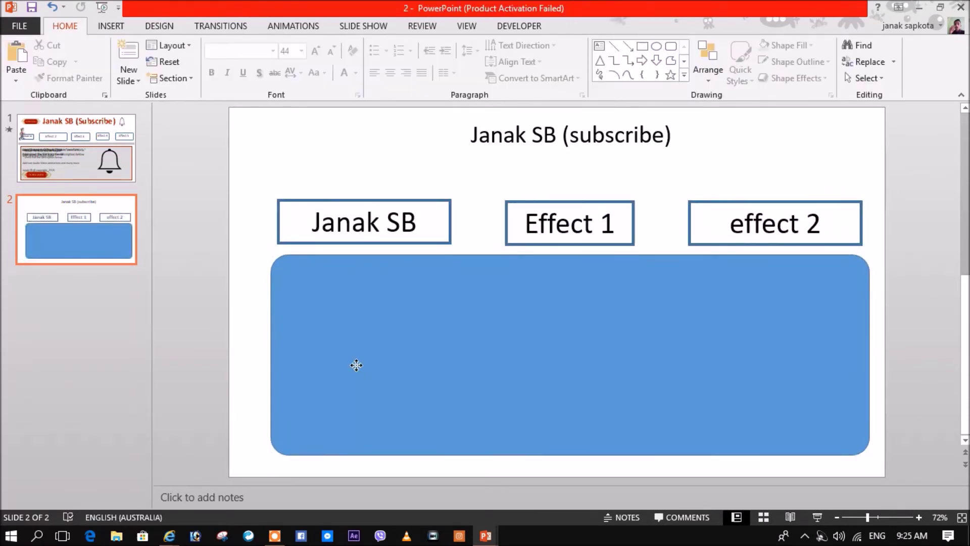
# Give the rounded rectangle a thin outline and no fill, then nudge it left and down
pyautogui.click(356, 365)
pyautogui.click(364, 61)
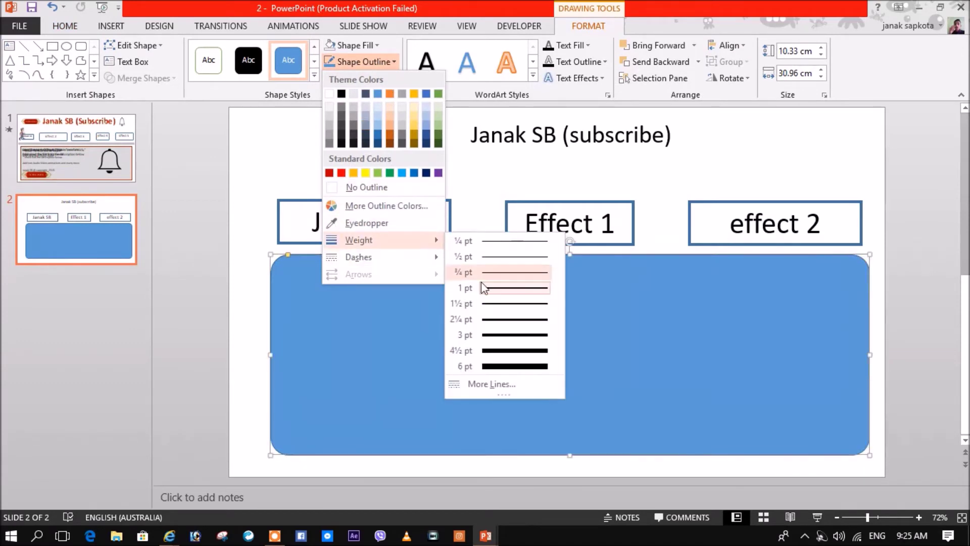
pyautogui.click(490, 327)
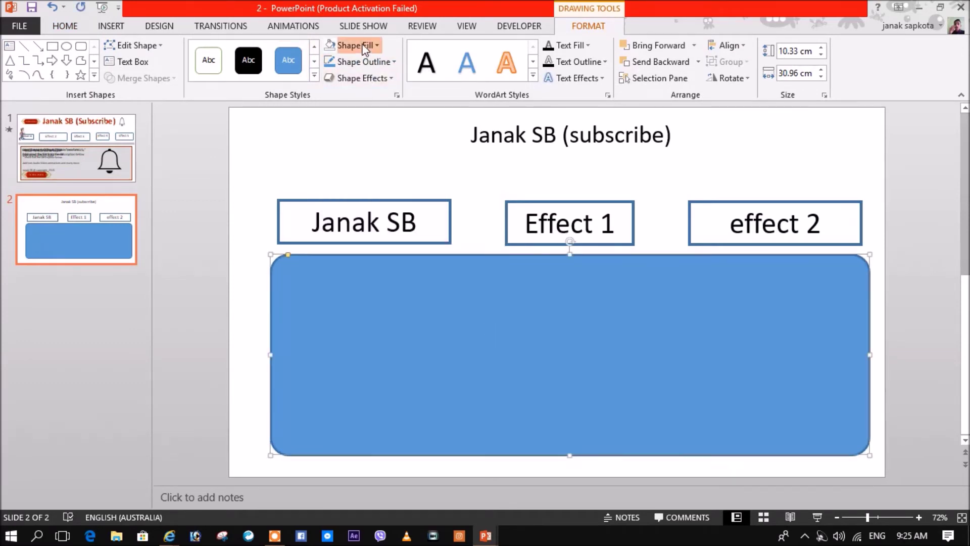
pyautogui.click(353, 45)
pyautogui.click(358, 174)
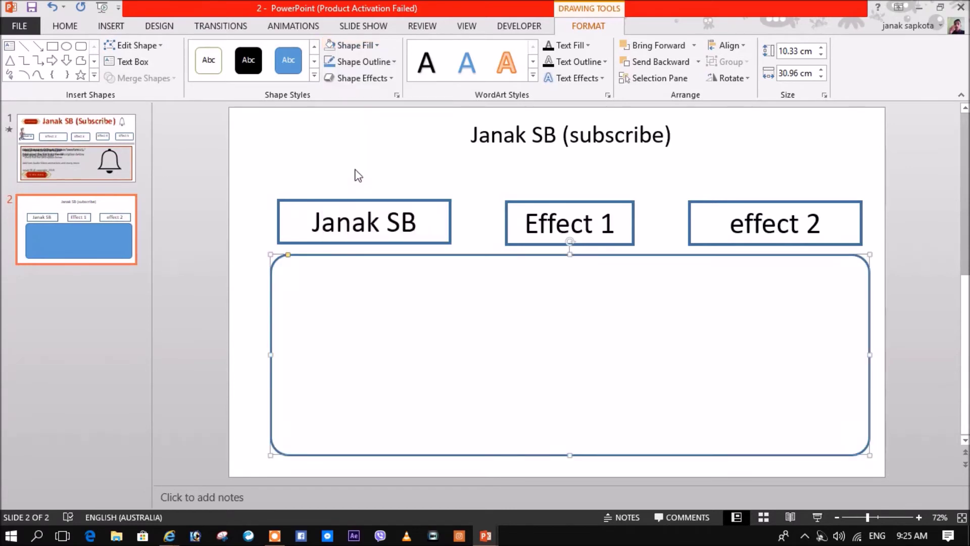
pyautogui.click(281, 168)
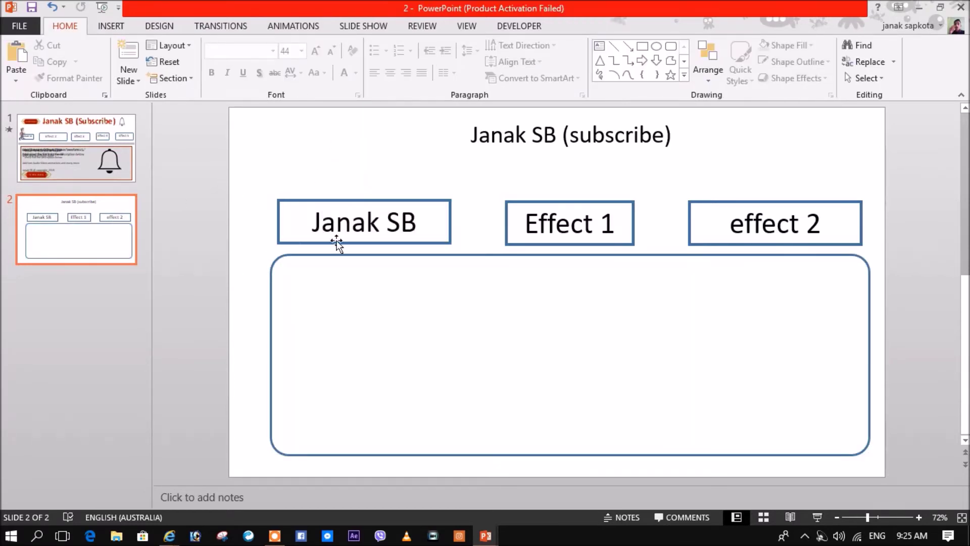
pyautogui.moveTo(335, 258); pyautogui.dragTo(327, 267)
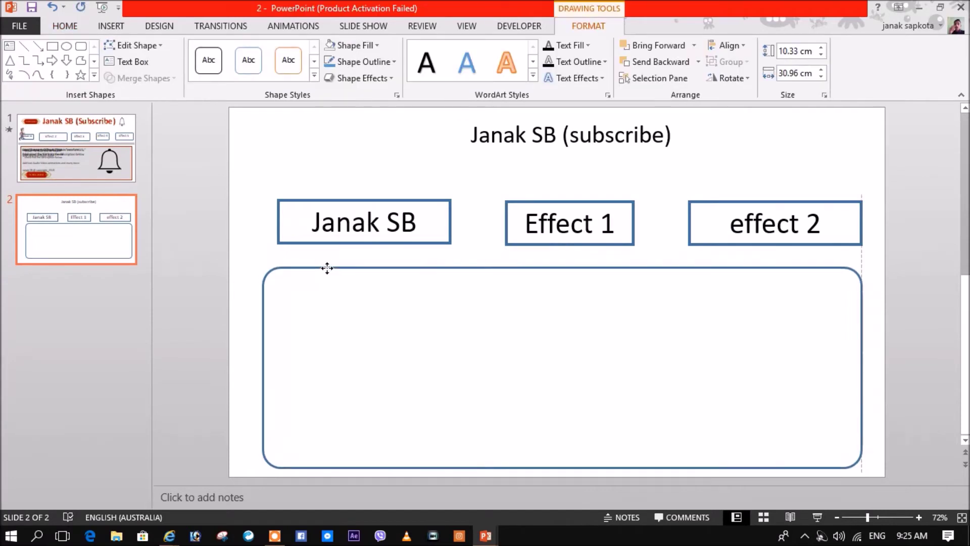
# Draw a thin rectangle bar across the slide just under the title
pyautogui.click(111, 26)
pyautogui.click(241, 76)
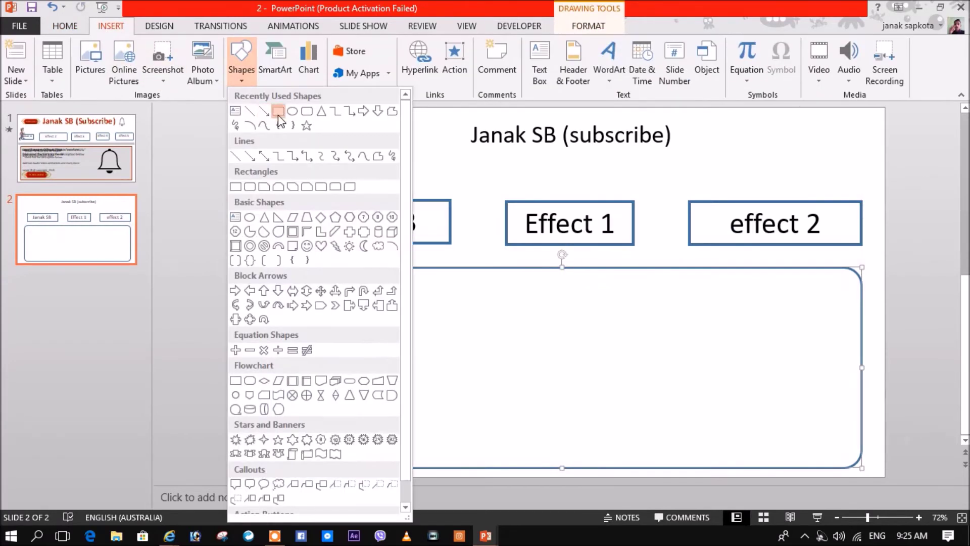
pyautogui.click(278, 114)
pyautogui.moveTo(229, 150); pyautogui.dragTo(885, 159)
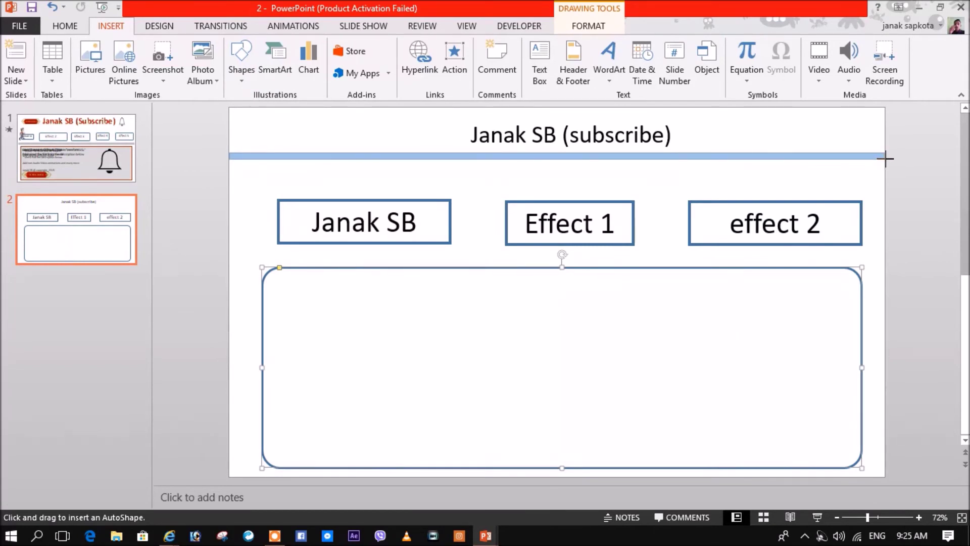
pyautogui.moveTo(884, 160); pyautogui.dragTo(885, 157)
# Fill the thin bar with light gold and remove its outline
pyautogui.click(382, 62)
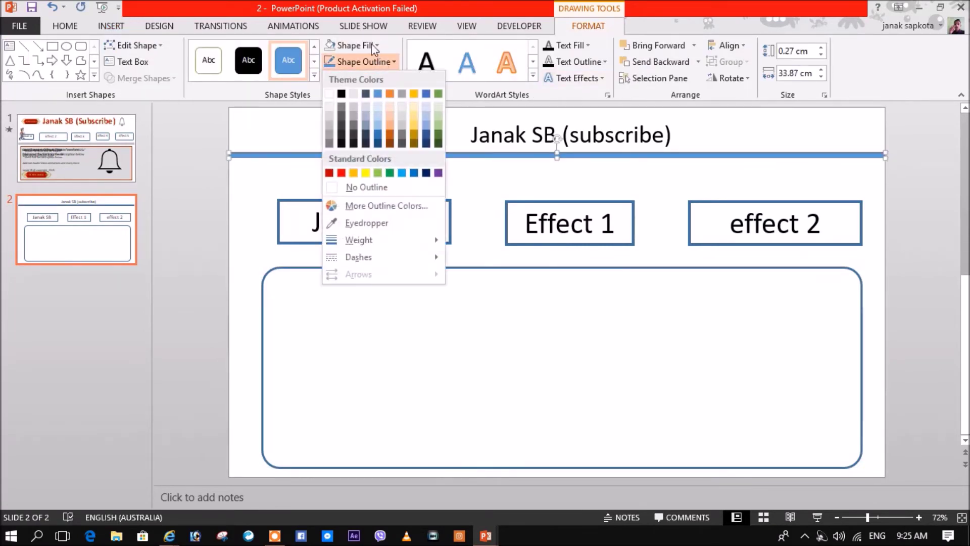
pyautogui.click(354, 45)
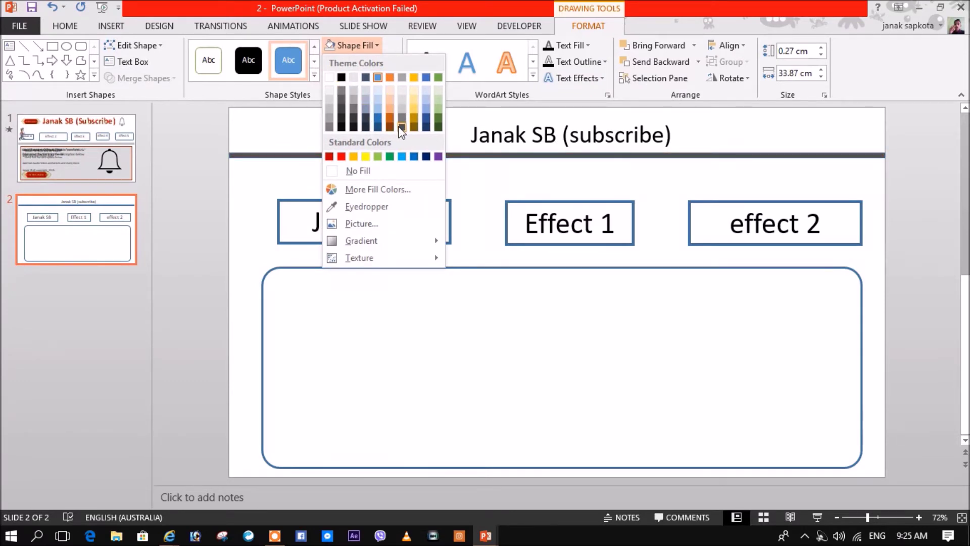
pyautogui.click(409, 99)
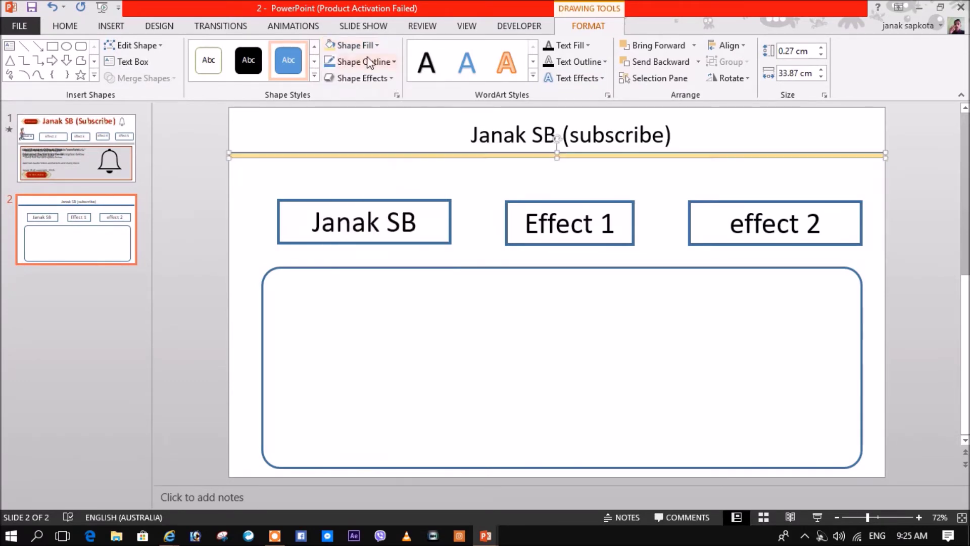
pyautogui.click(379, 63)
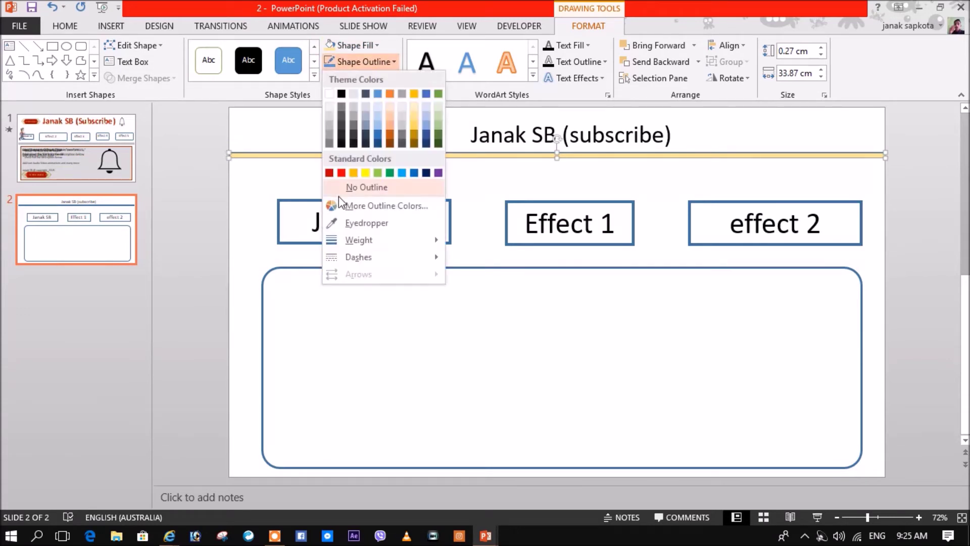
pyautogui.click(353, 187)
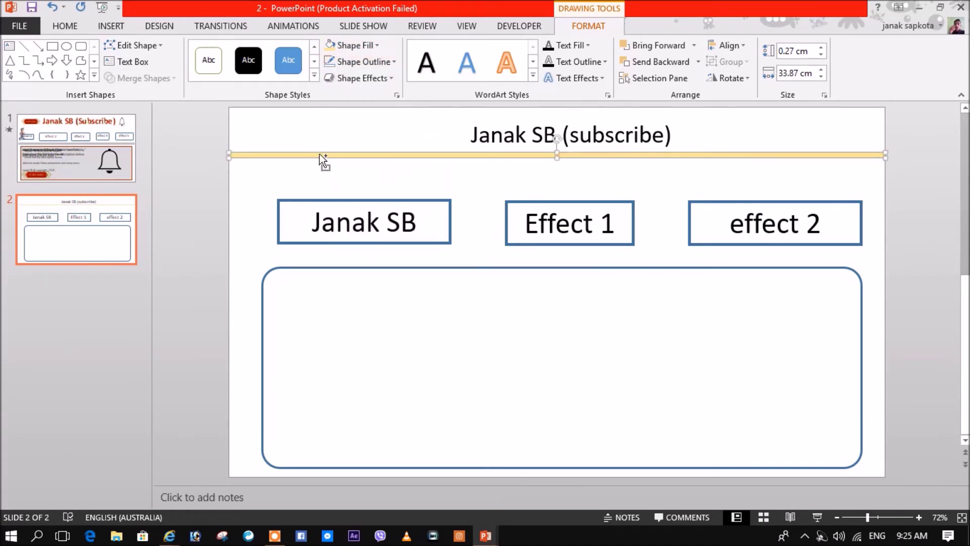
# Duplicate the bar, set both to 0.13 cm high, and place them between the boxes and panel
pyautogui.hotkey('ctrl', 'd')
pyautogui.moveTo(323, 162); pyautogui.dragTo(315, 164)
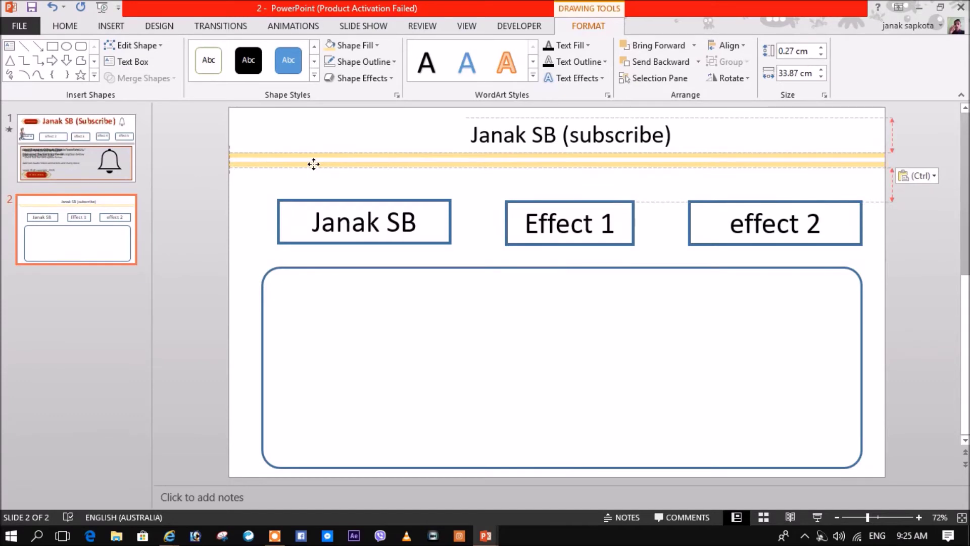
pyautogui.moveTo(205, 121); pyautogui.dragTo(890, 202)
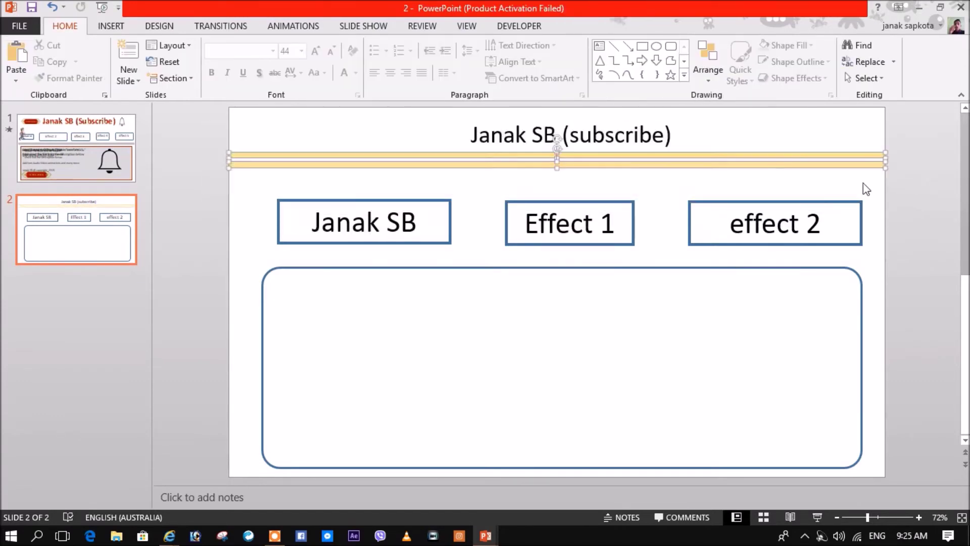
pyautogui.doubleClick(569, 158)
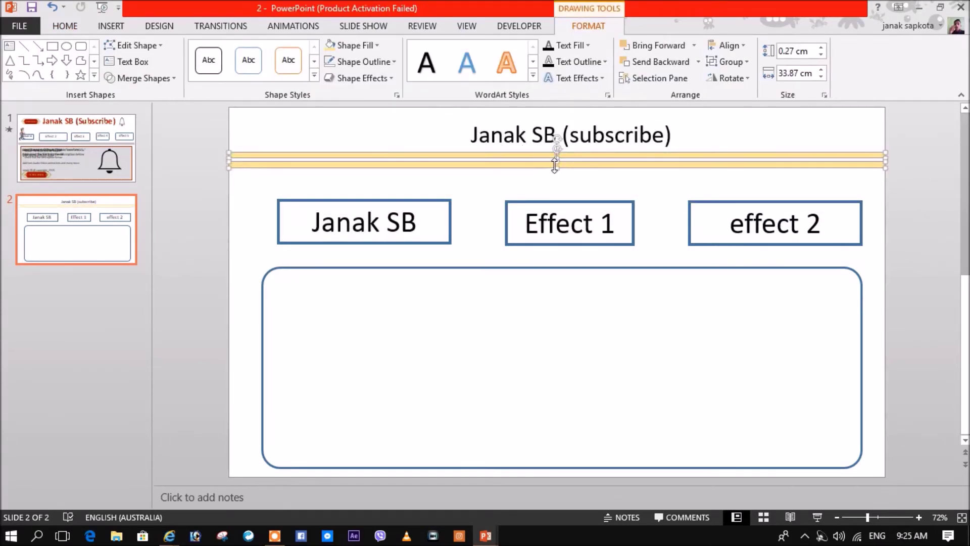
pyautogui.click(555, 163)
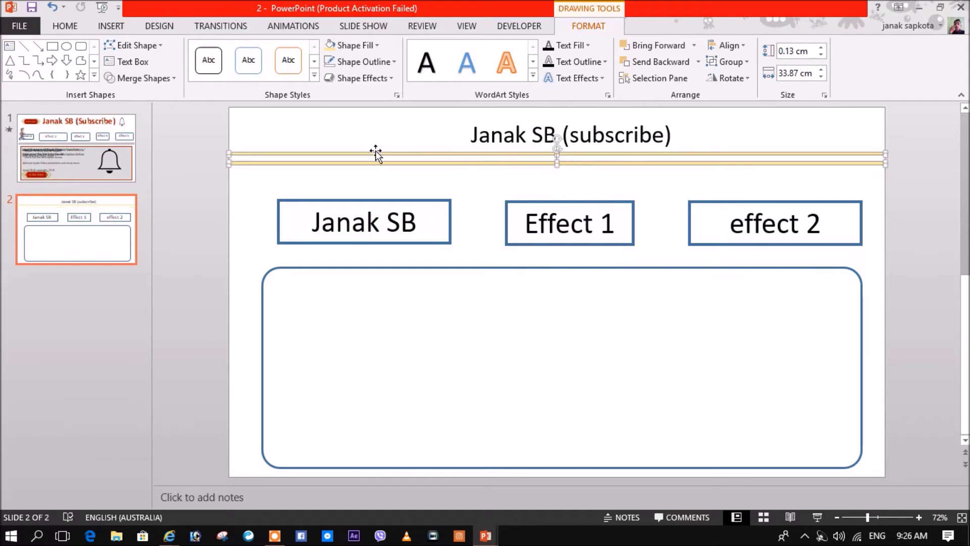
pyautogui.moveTo(375, 153); pyautogui.dragTo(371, 250)
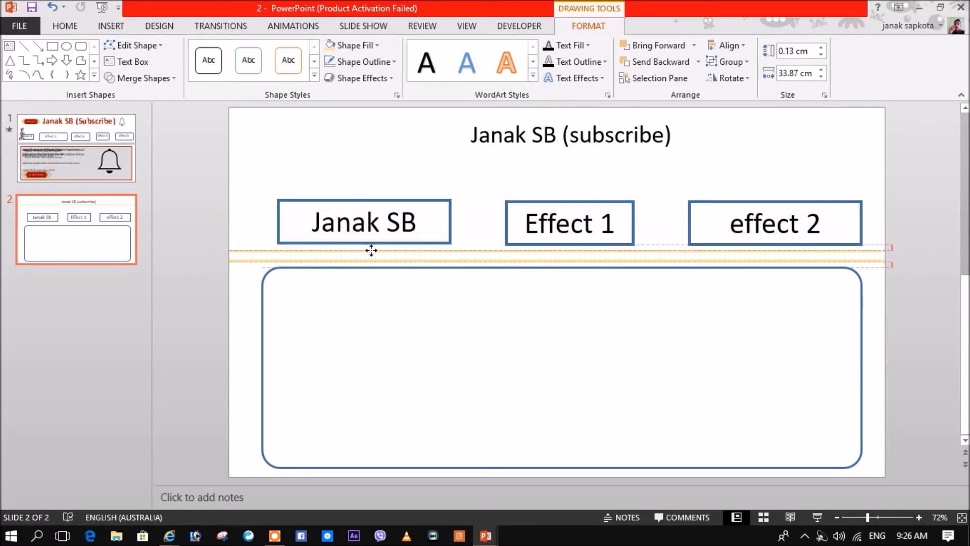
pyautogui.click(198, 219)
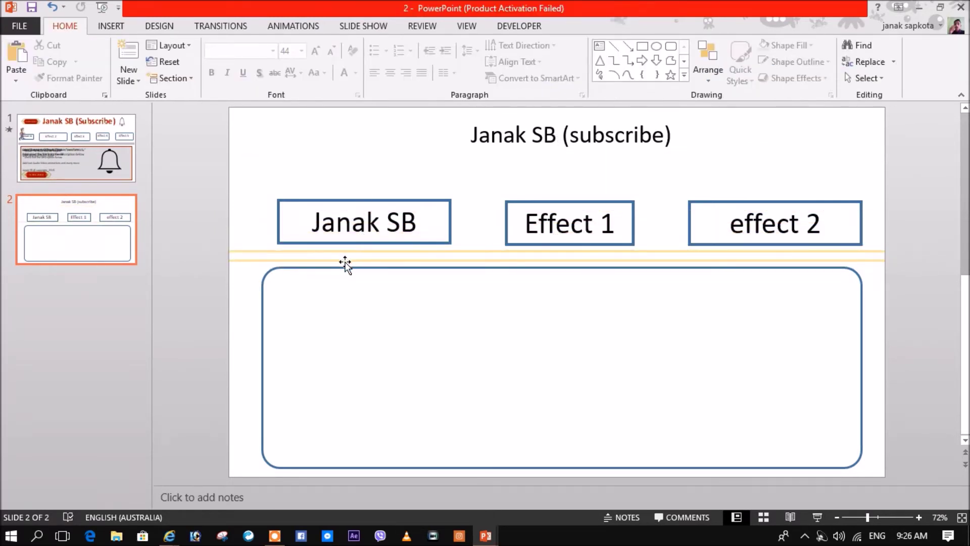
# Nudge the gold double line up slightly so it sits just under the tab boxes
pyautogui.click(454, 273)
pyautogui.click(486, 261)
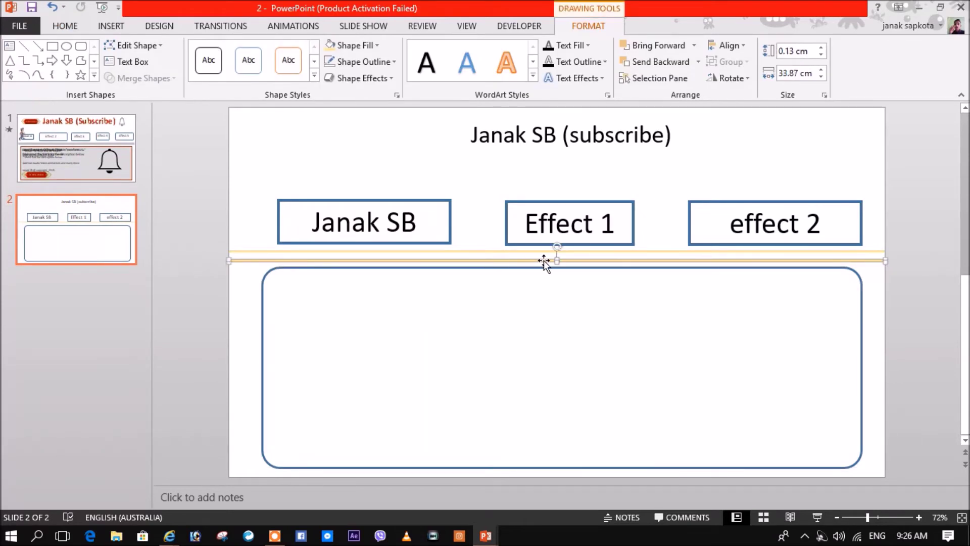
pyautogui.moveTo(556, 260); pyautogui.dragTo(556, 258)
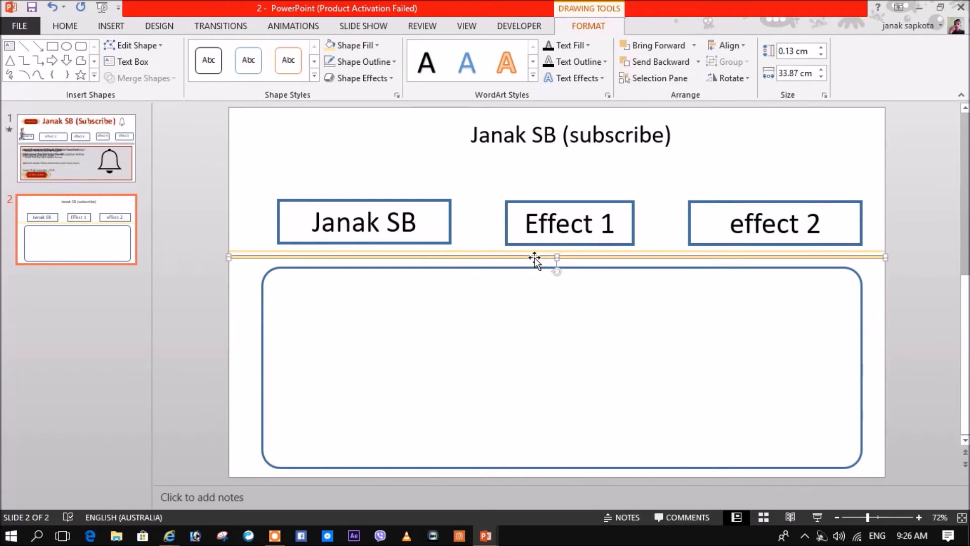
pyautogui.moveTo(535, 259); pyautogui.dragTo(523, 256)
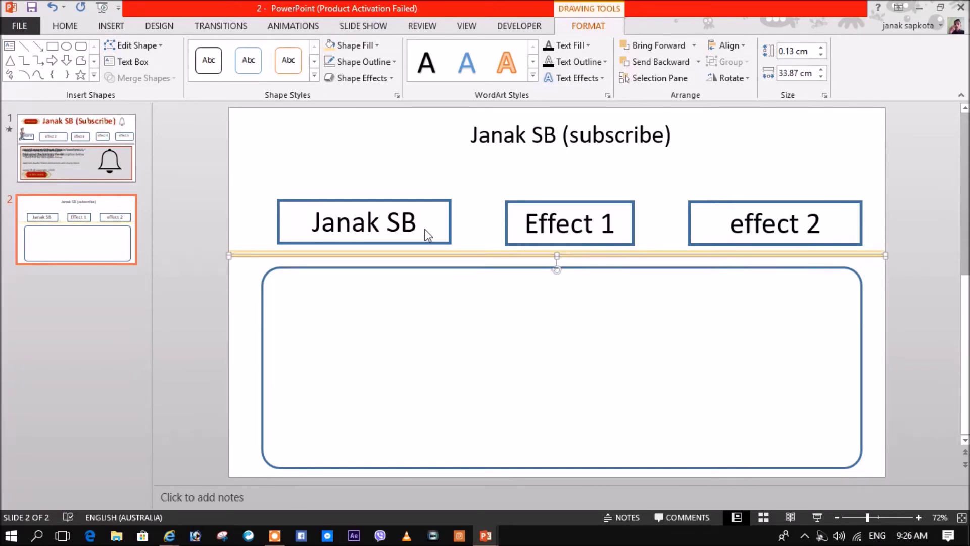
pyautogui.click(198, 205)
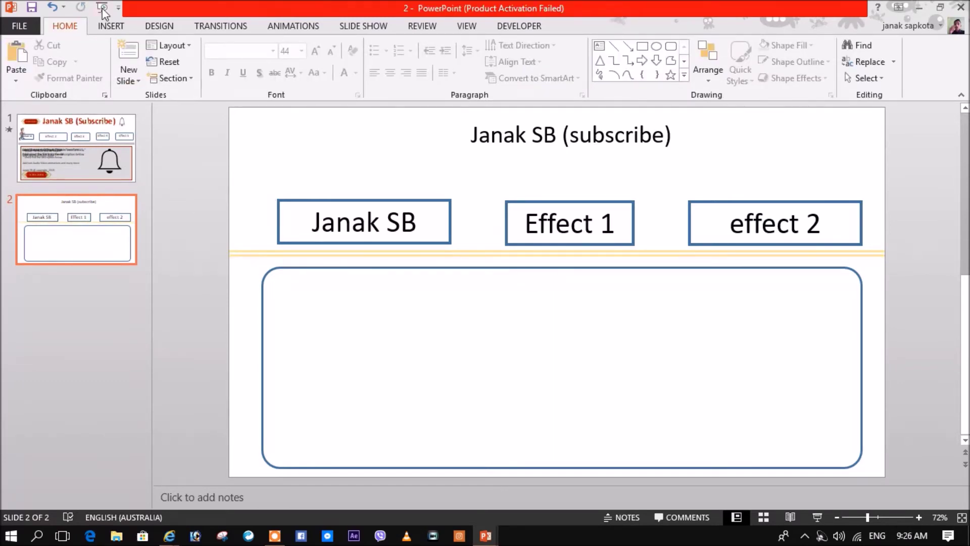
# Insert Picture1.gif from the Desktop and move the walking man left inside the panel
pyautogui.click(111, 25)
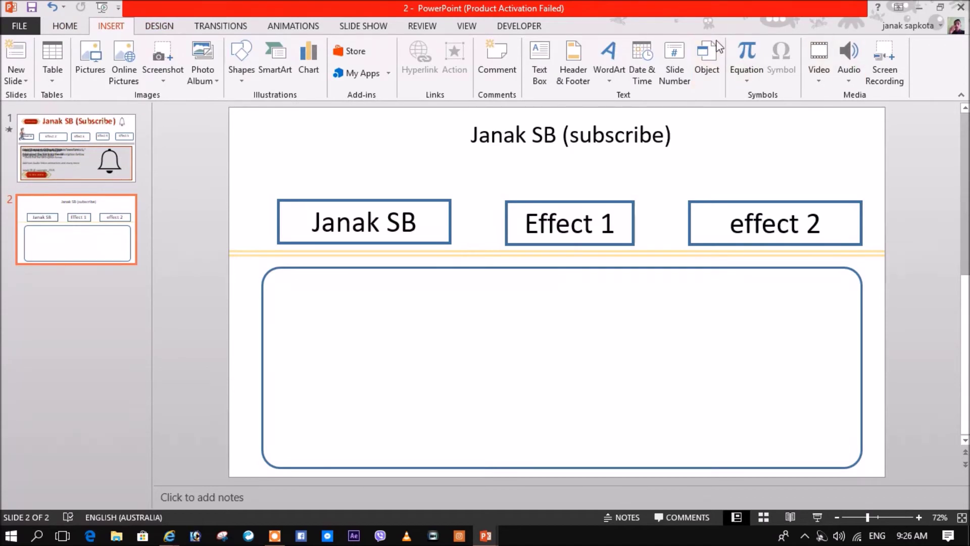
pyautogui.click(83, 69)
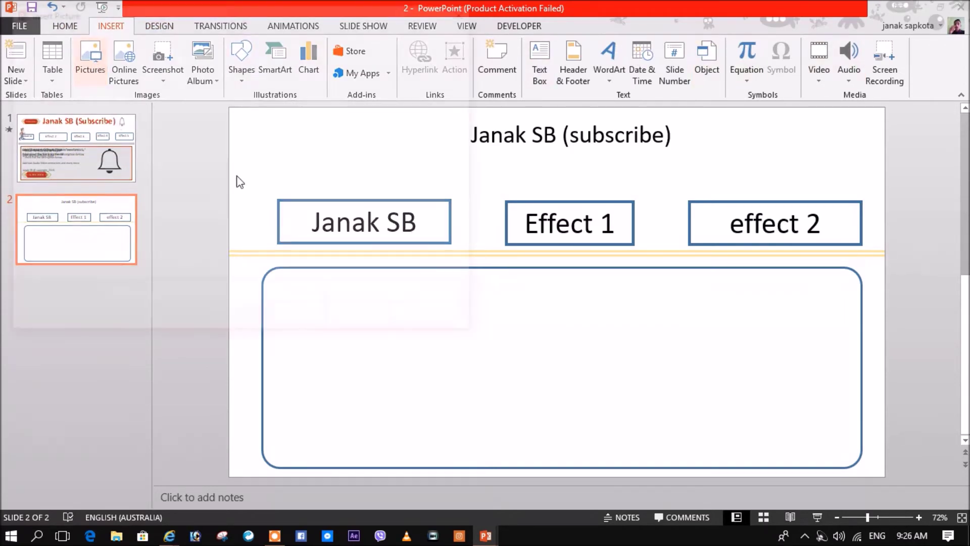
pyautogui.click(99, 32)
pyautogui.click(121, 80)
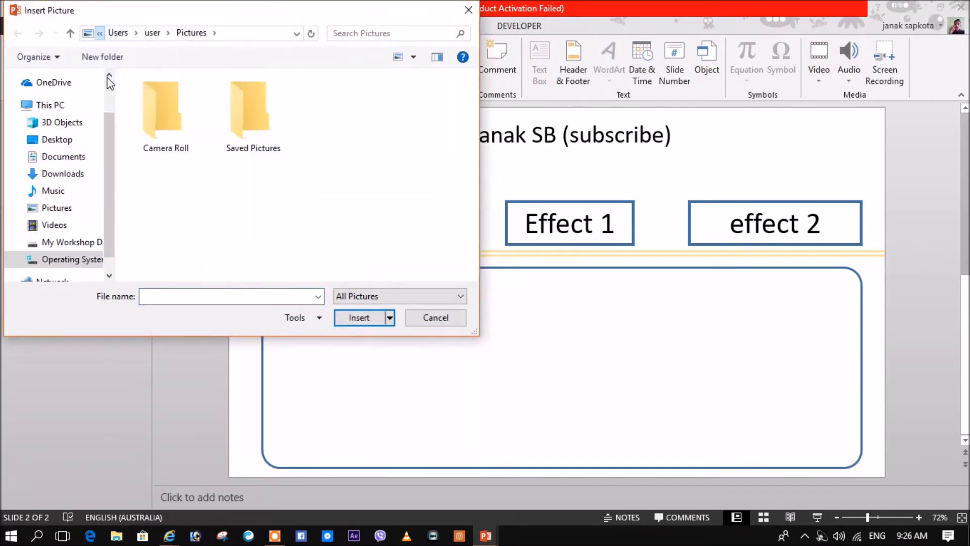
pyautogui.scroll(-5, 225, 213)
pyautogui.click(212, 175)
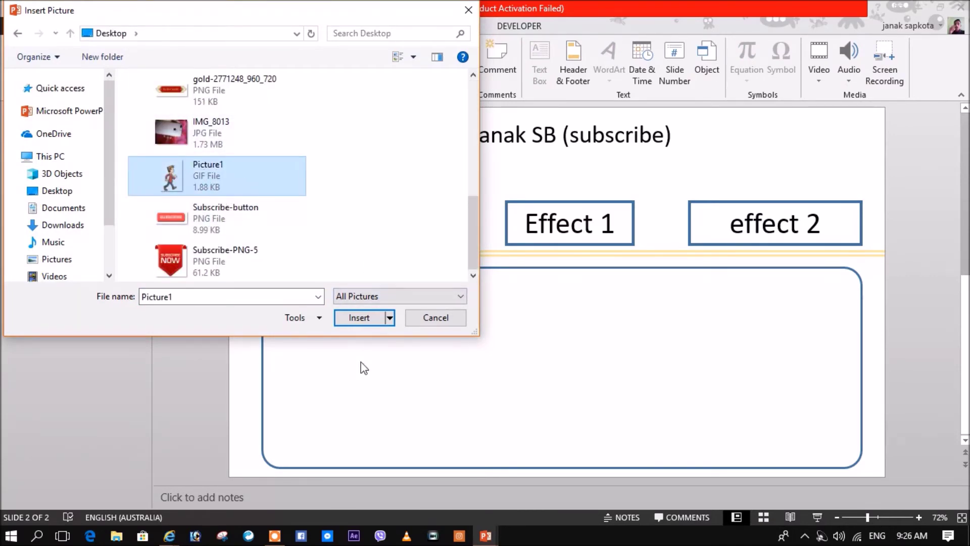
pyautogui.click(367, 320)
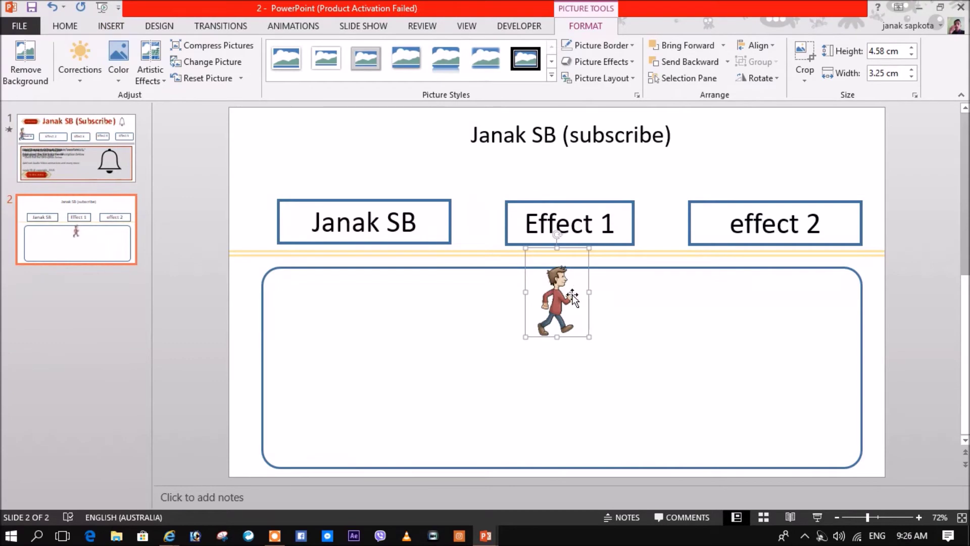
pyautogui.moveTo(573, 299); pyautogui.dragTo(396, 318)
# Preview the slide show from the current slide, then move the walking man beside the channel-name box
pyautogui.click(363, 25)
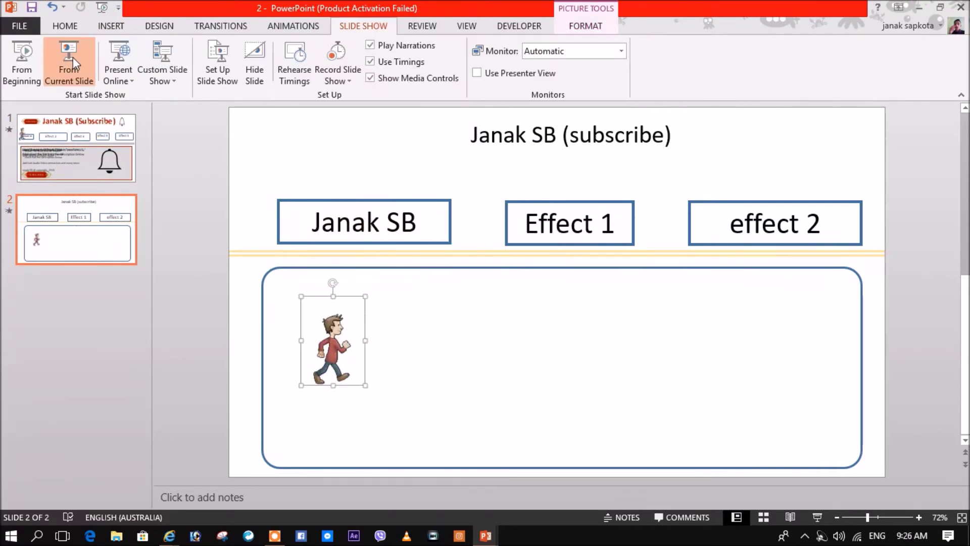
pyautogui.click(73, 57)
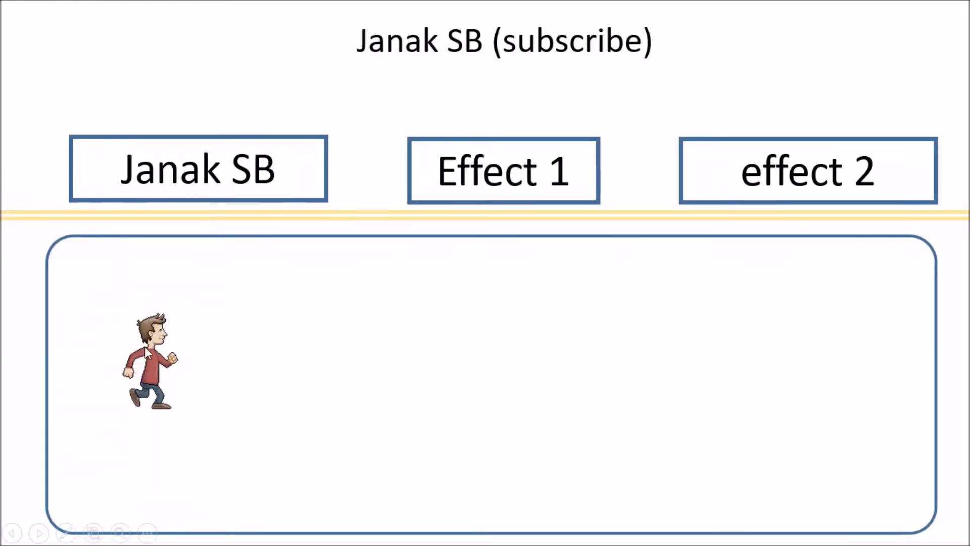
pyautogui.press('Escape')
pyautogui.moveTo(323, 350)
pyautogui.mouseDown()
pyautogui.moveTo(262, 214)
pyautogui.moveTo(251, 214)
pyautogui.mouseUp()
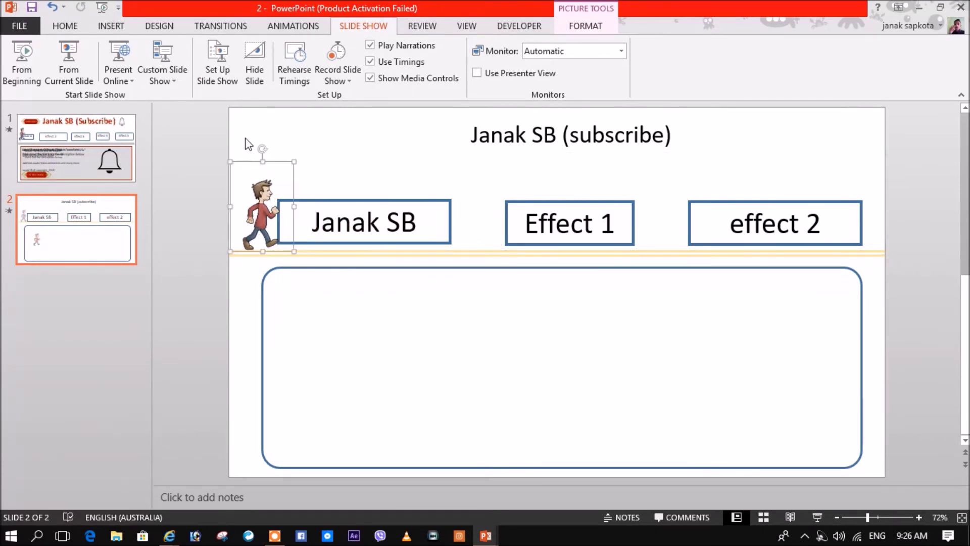
pyautogui.click(292, 24)
pyautogui.click(593, 63)
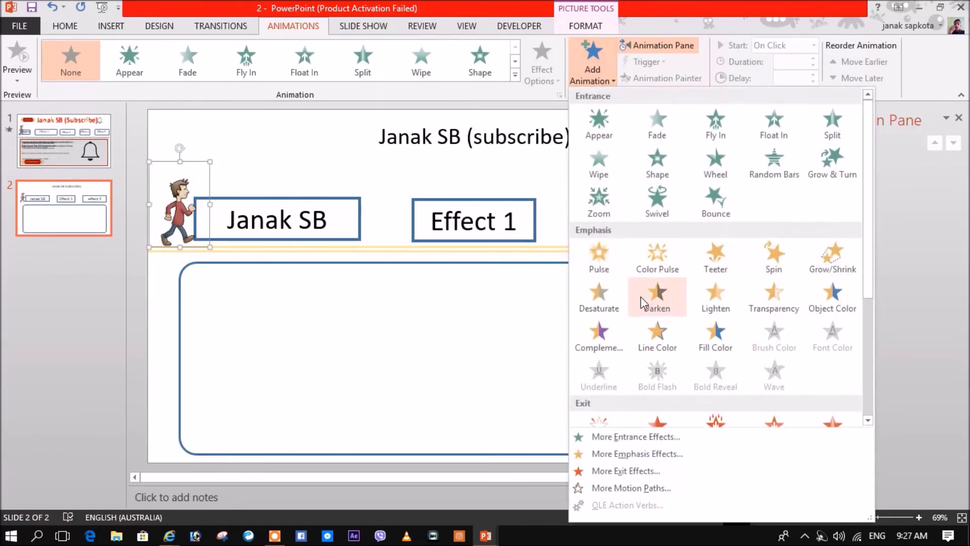
pyautogui.scroll(-5, 640, 344)
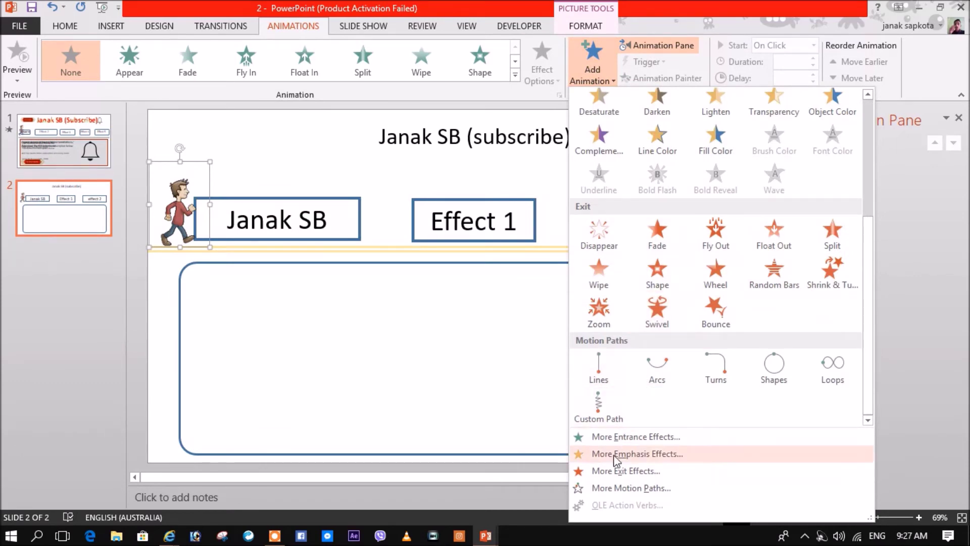
# Give the walking man a Right line motion path
pyautogui.click(626, 488)
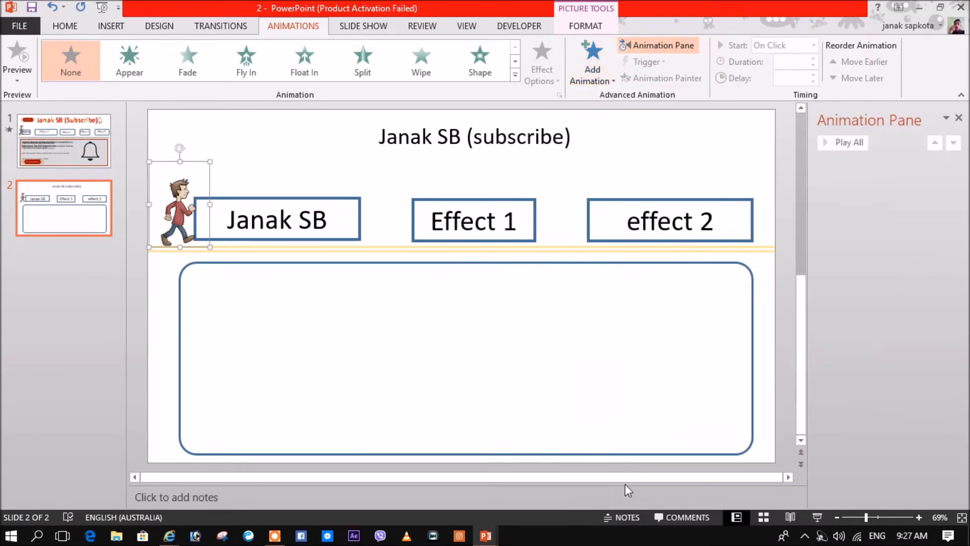
pyautogui.scroll(-5, 521, 359)
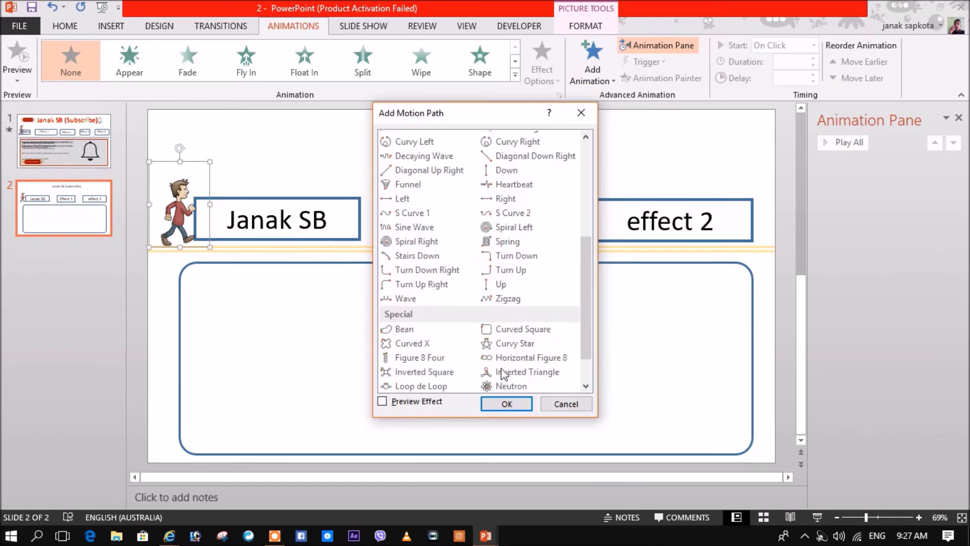
pyautogui.click(505, 199)
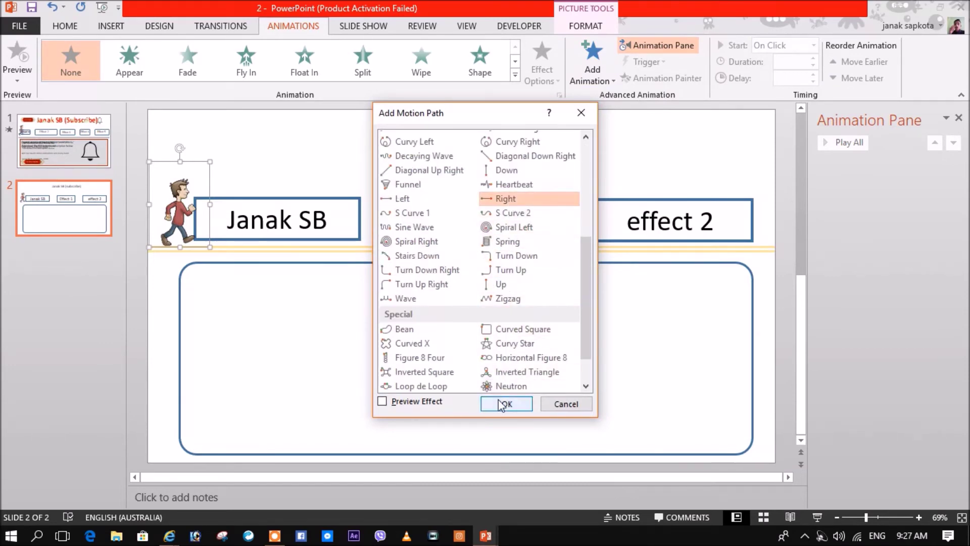
pyautogui.click(507, 403)
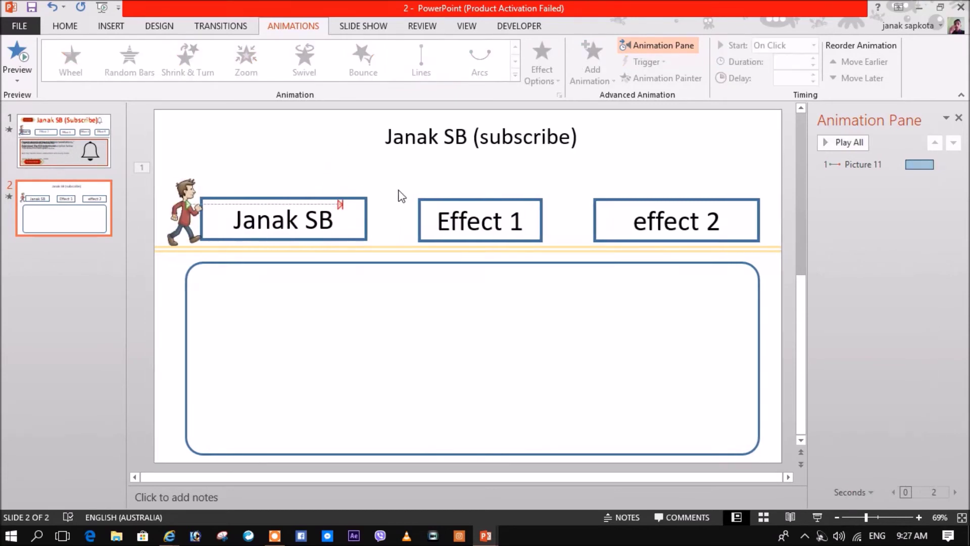
# Drag the motion path's end point onto the Effect 1 box
pyautogui.moveTo(338, 207); pyautogui.dragTo(457, 200)
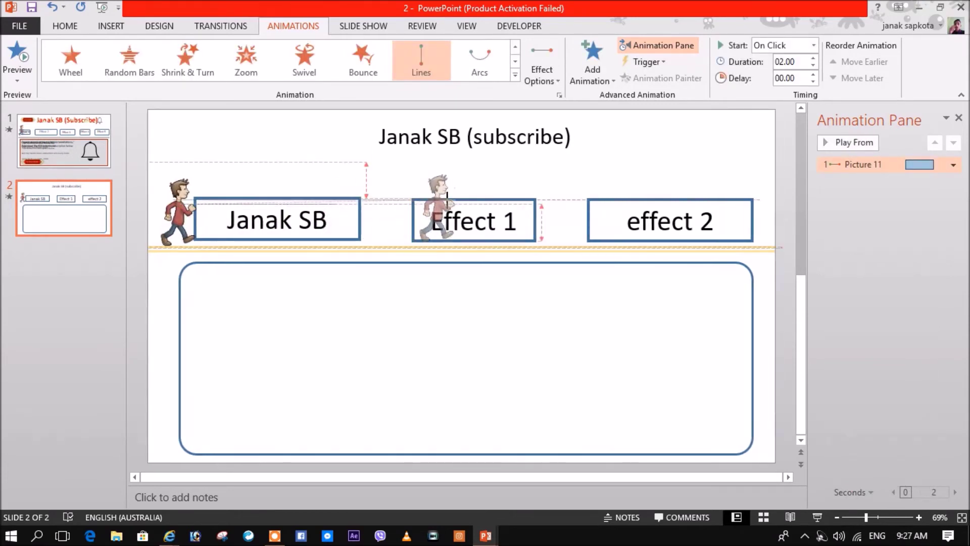
pyautogui.moveTo(456, 195); pyautogui.dragTo(457, 197)
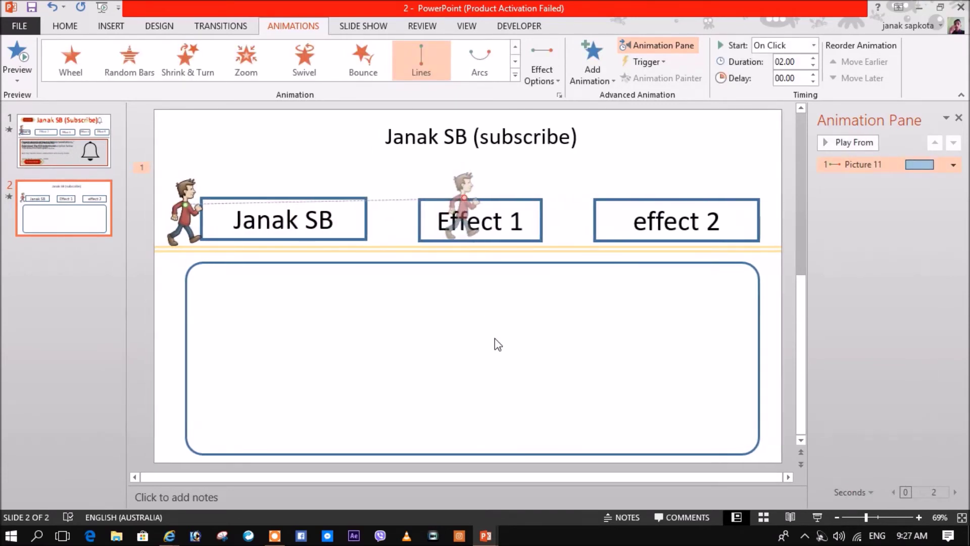
pyautogui.click(379, 178)
pyautogui.click(458, 198)
pyautogui.moveTo(464, 196); pyautogui.dragTo(464, 201)
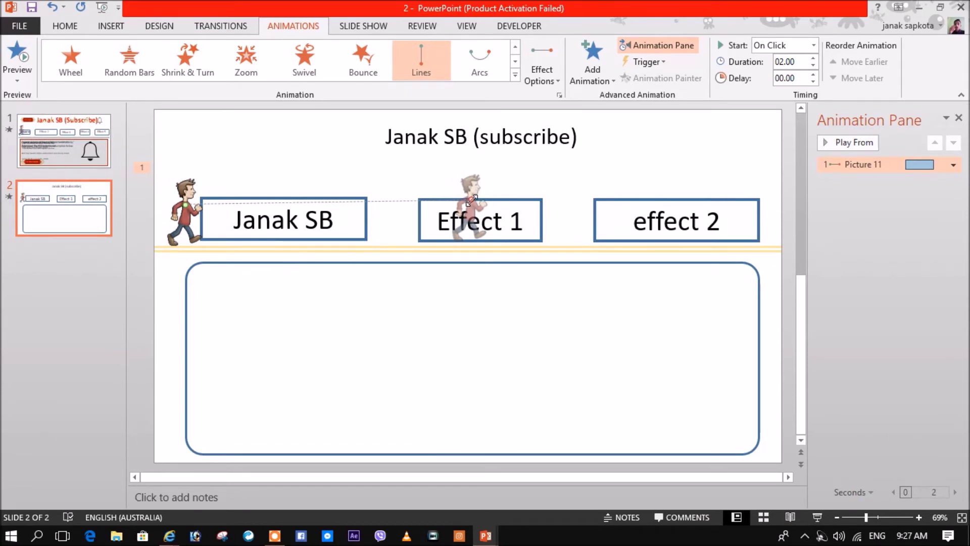
pyautogui.click(592, 63)
pyautogui.scroll(-3, 650, 226)
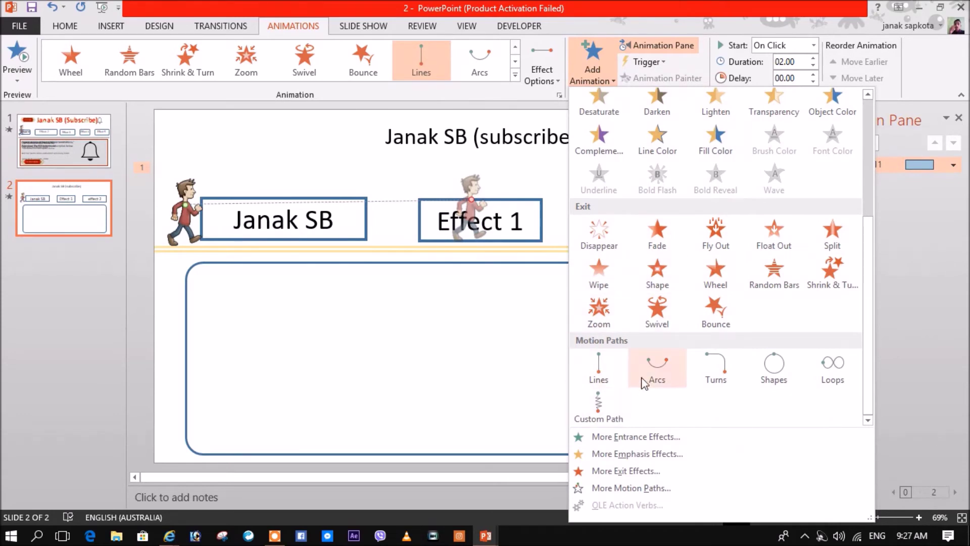
# Add a second line path from Effect 1 to the effect 2 box and refine the first path's end
pyautogui.click(602, 367)
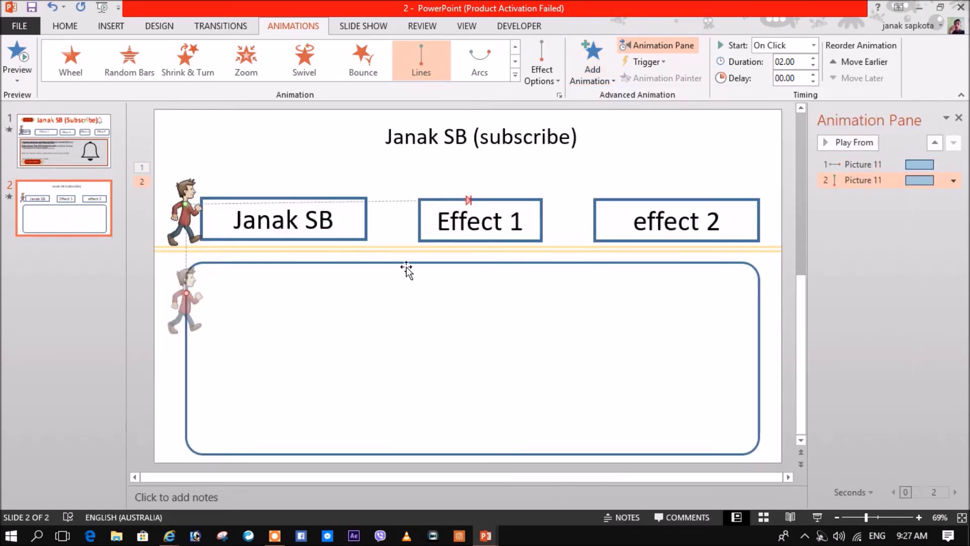
pyautogui.moveTo(182, 198); pyautogui.dragTo(464, 199)
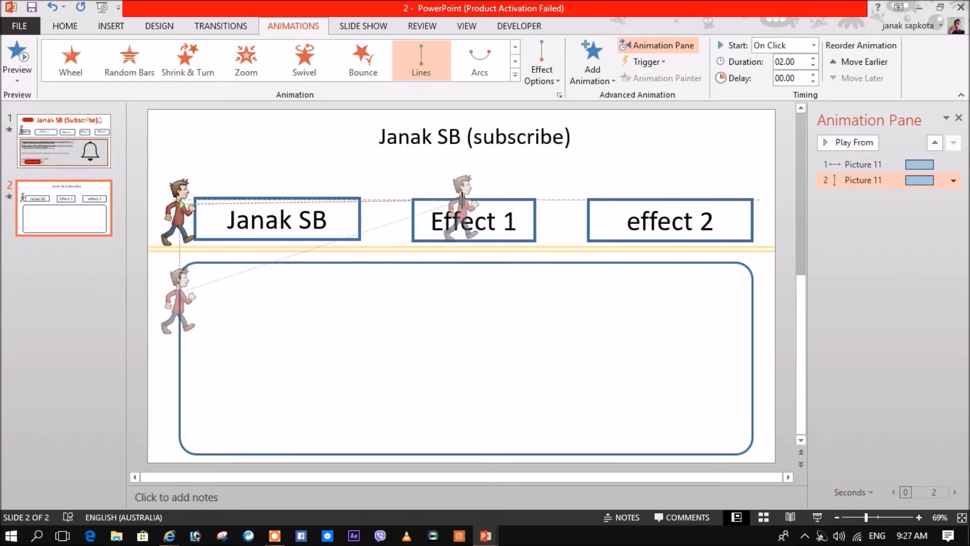
pyautogui.moveTo(464, 199); pyautogui.dragTo(465, 198)
pyautogui.moveTo(236, 316)
pyautogui.mouseDown()
pyautogui.moveTo(664, 200)
pyautogui.moveTo(612, 200)
pyautogui.mouseUp()
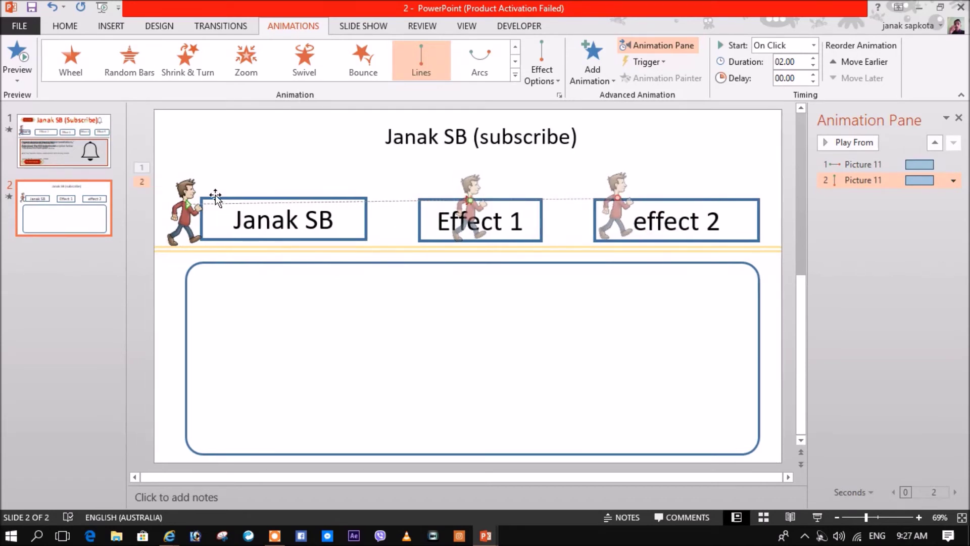
pyautogui.click(186, 204)
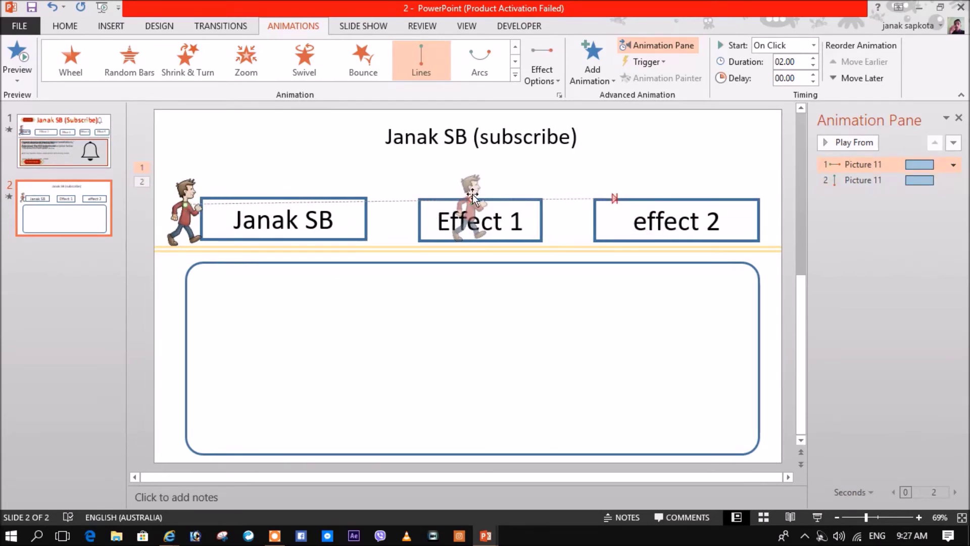
pyautogui.moveTo(472, 197); pyautogui.dragTo(419, 204)
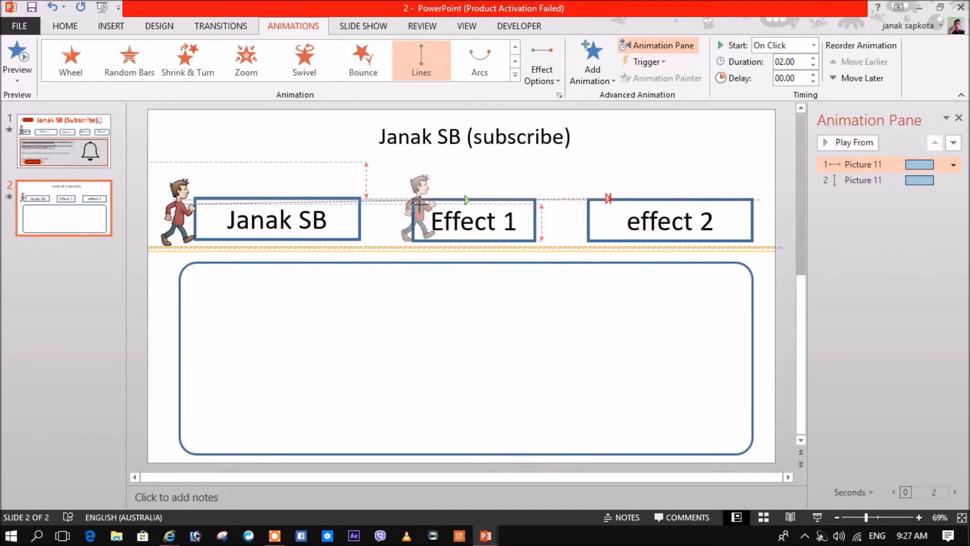
pyautogui.click(472, 200)
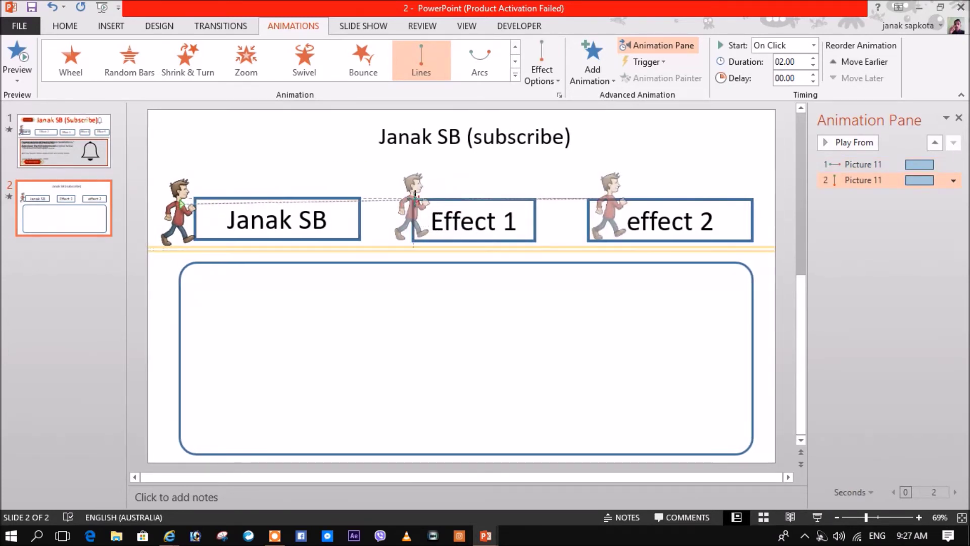
pyautogui.click(509, 173)
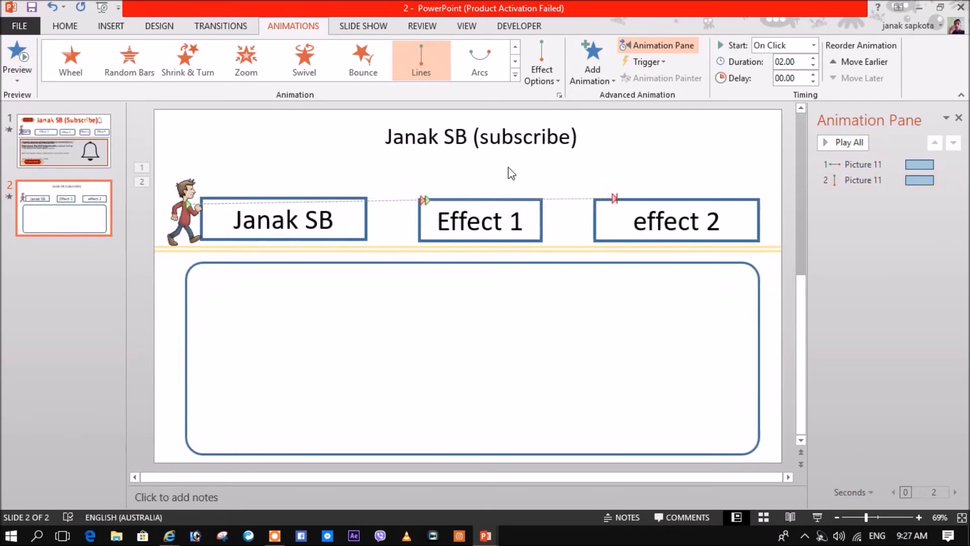
# Preview the slide show from the current slide to watch the walk
pyautogui.click(336, 26)
pyautogui.click(75, 56)
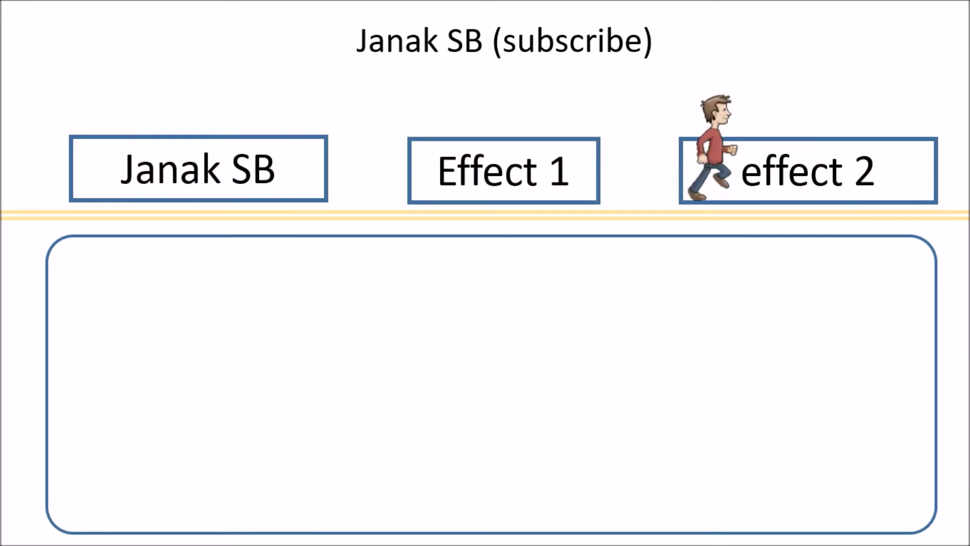
pyautogui.press('Escape')
# Stretch both Picture 11 motion-path timing bars to roughly 5 and 4 seconds
pyautogui.click(864, 165)
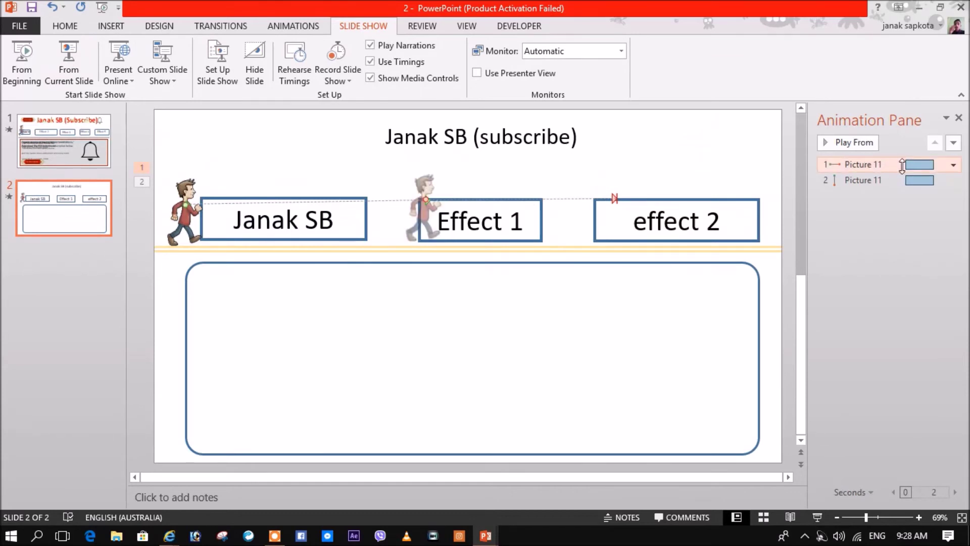
pyautogui.moveTo(932, 164); pyautogui.dragTo(929, 164)
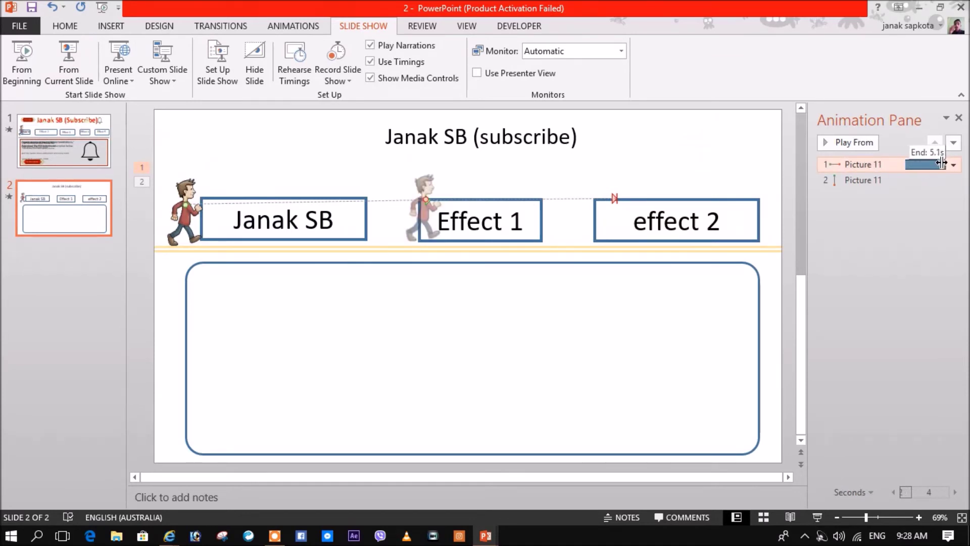
pyautogui.click(859, 181)
pyautogui.moveTo(920, 180)
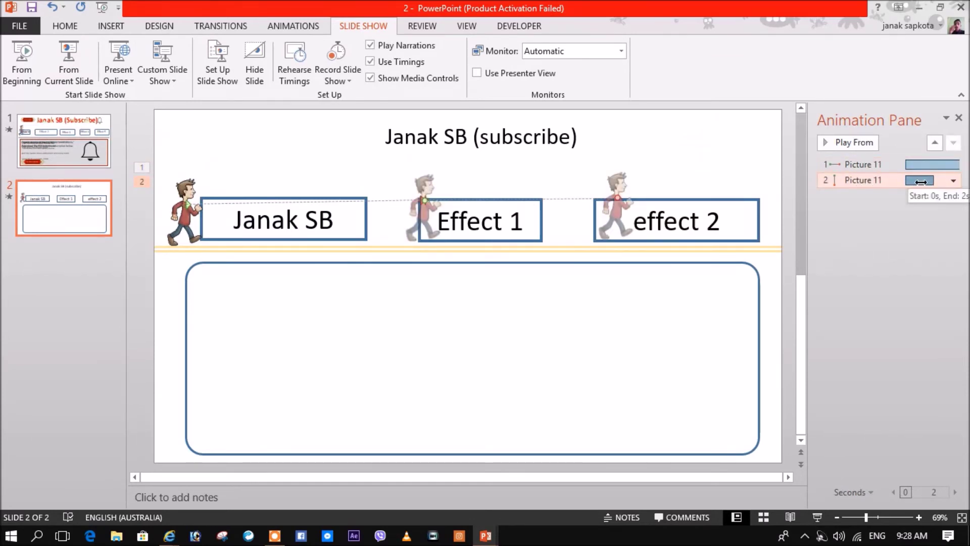
pyautogui.moveTo(933, 181); pyautogui.dragTo(858, 179)
pyautogui.rightClick(859, 180)
pyautogui.click(733, 164)
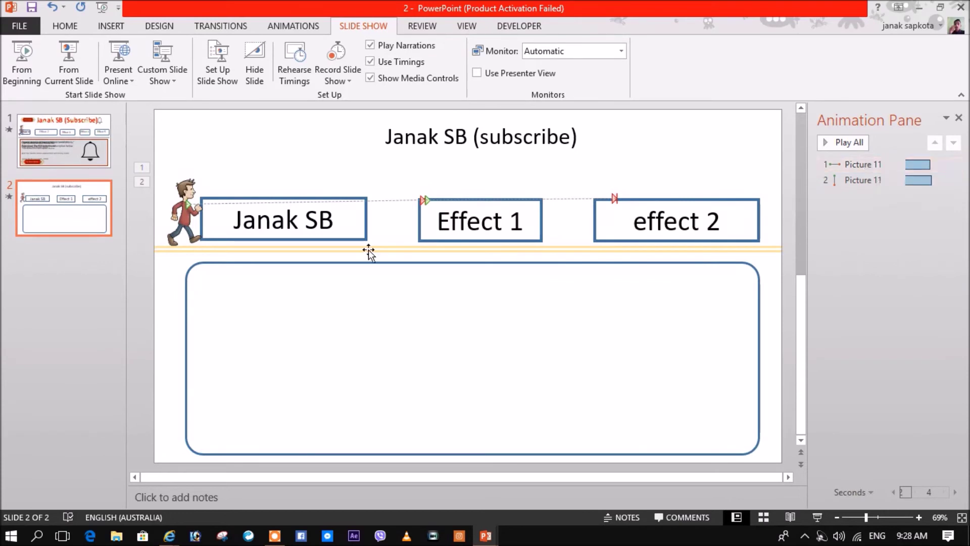
pyautogui.click(111, 26)
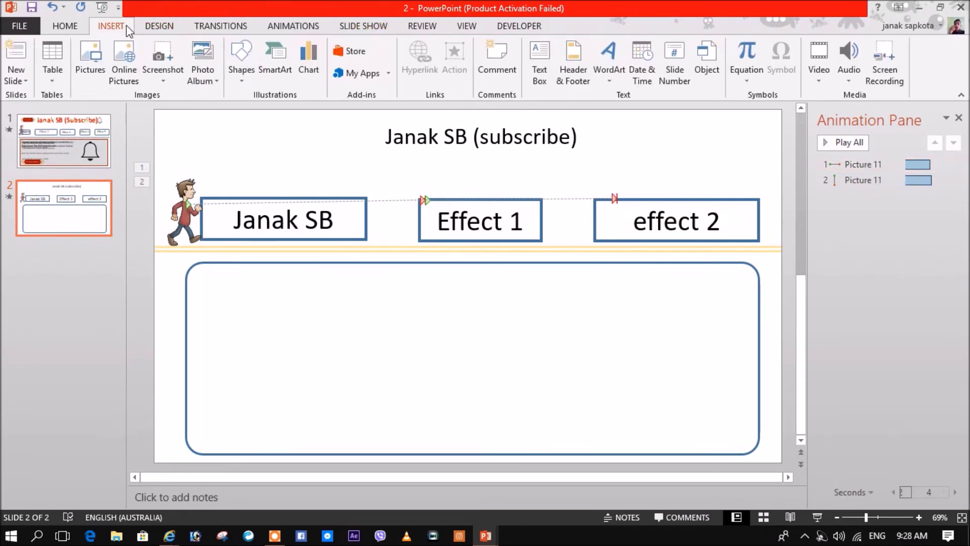
# Add a text box in the panel with the caption 'subscribe' followed by the channel name
pyautogui.click(540, 63)
pyautogui.click(423, 298)
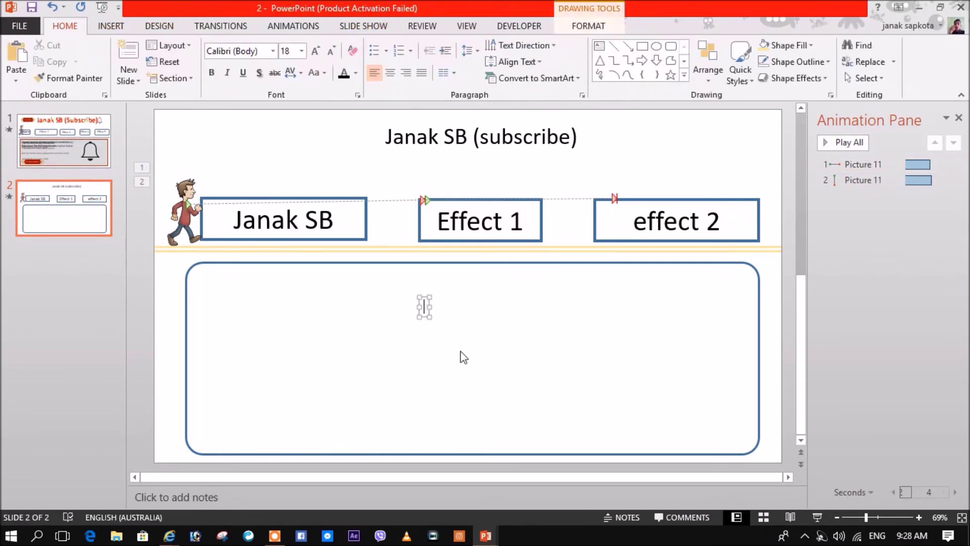
pyautogui.write('Jank')
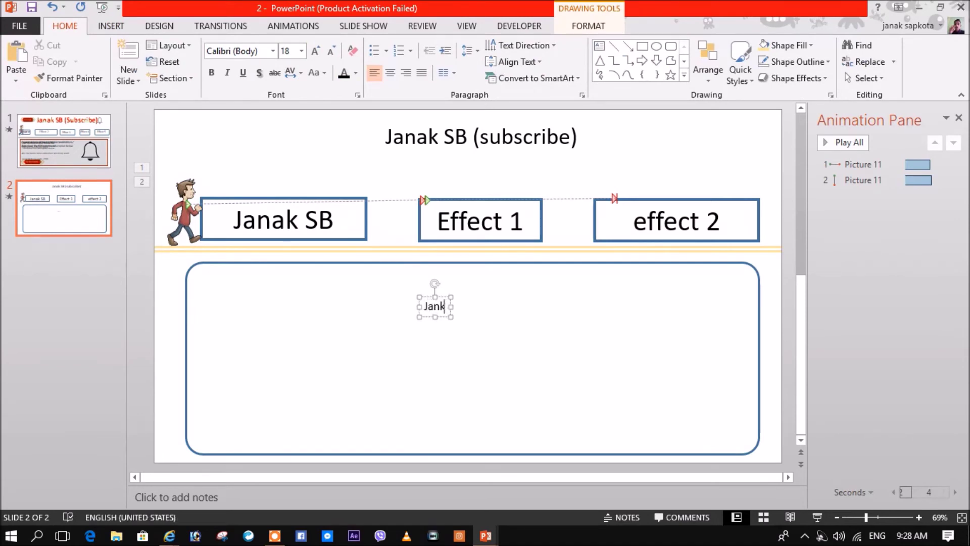
pyautogui.press('BackSpace')
pyautogui.press('BackSpace')
pyautogui.press('BackSpace')
pyautogui.write('subscribe Janak SB channel')
pyautogui.press('BackSpace')
pyautogui.press('BackSpace')
pyautogui.press('BackSpace')
pyautogui.press('BackSpace')
pyautogui.press('BackSpace')
pyautogui.press('BackSpace')
# Enlarge the caption to 48 pt and move it left and down in the panel
pyautogui.hotkey('ctrl', 'a')
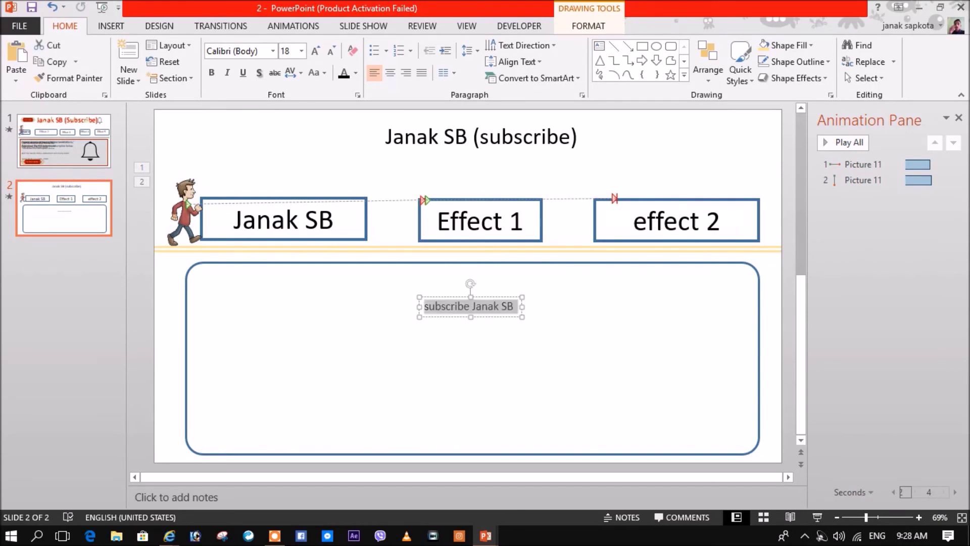
pyautogui.click(318, 51)
pyautogui.click(318, 51)
pyautogui.click(317, 51)
pyautogui.click(317, 51)
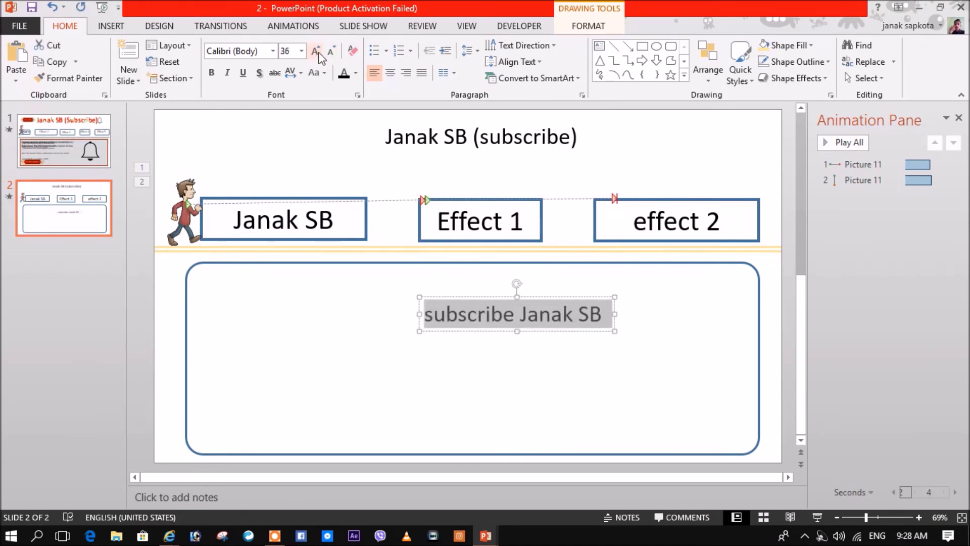
pyautogui.click(318, 51)
pyautogui.click(317, 51)
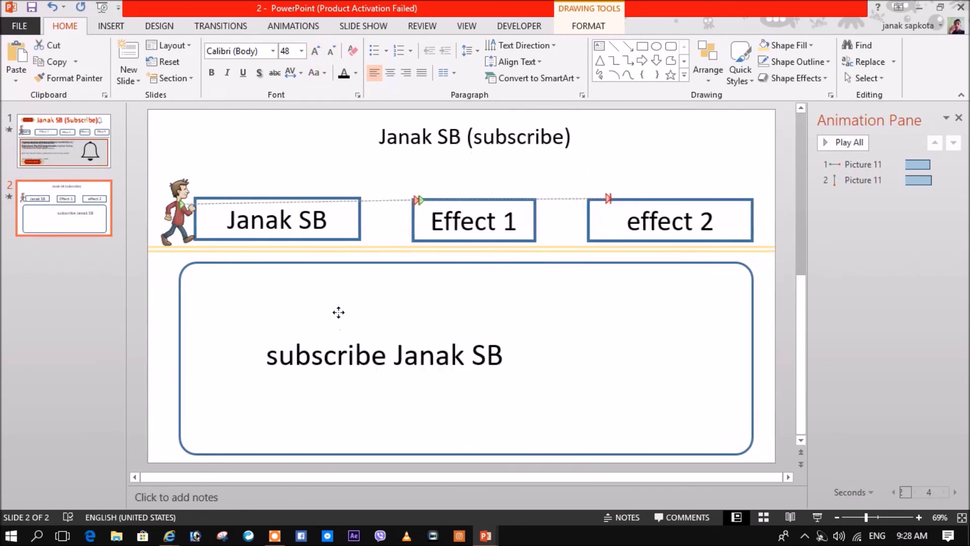
pyautogui.moveTo(499, 299); pyautogui.dragTo(332, 318)
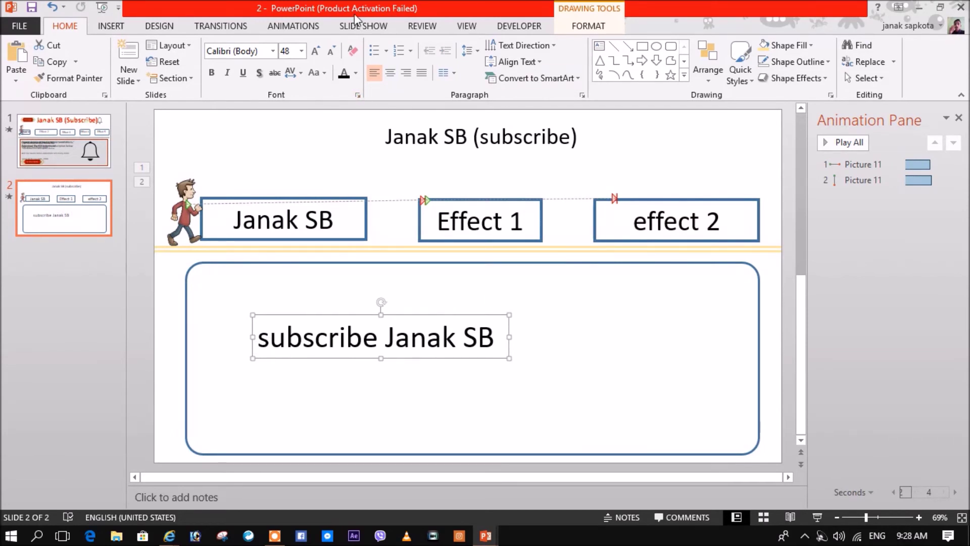
pyautogui.click(293, 26)
pyautogui.click(592, 63)
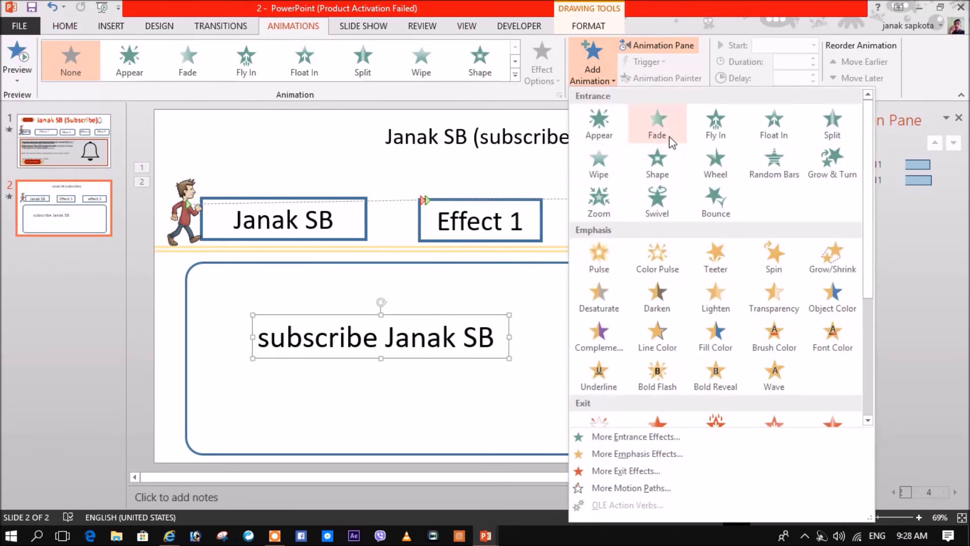
# Give the caption a Zoom entrance playing second, With Previous, delayed 1.3 seconds
pyautogui.click(658, 124)
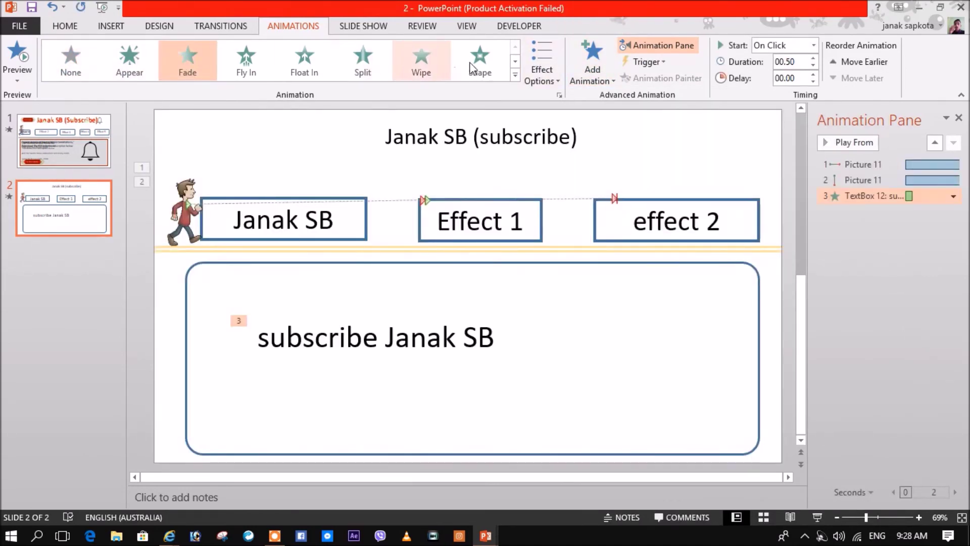
pyautogui.click(515, 61)
pyautogui.click(246, 60)
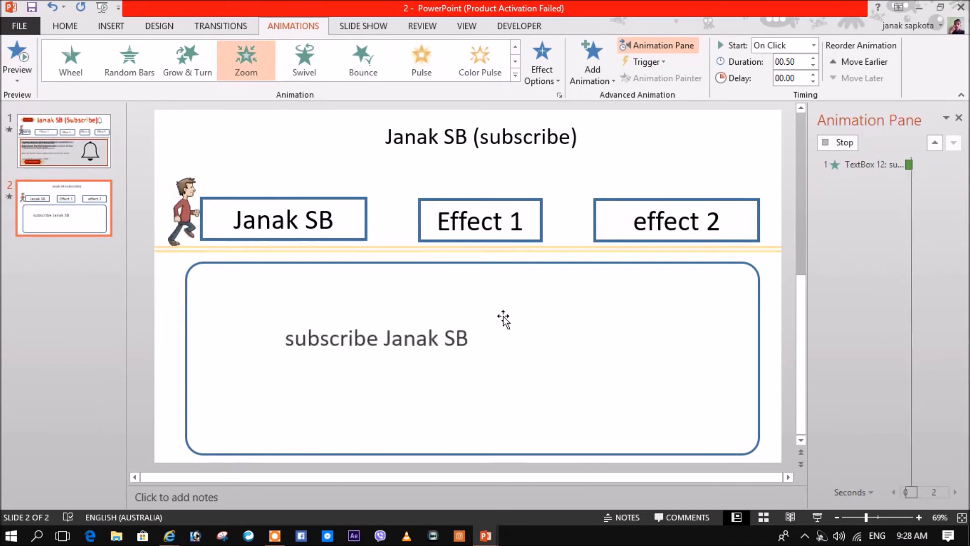
pyautogui.moveTo(860, 196); pyautogui.dragTo(861, 179)
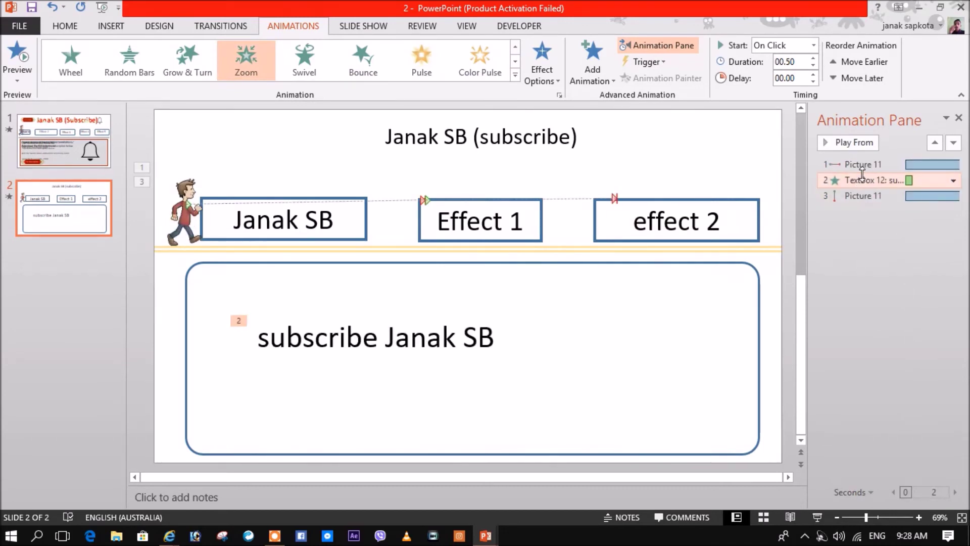
pyautogui.click(953, 180)
pyautogui.click(896, 213)
pyautogui.moveTo(905, 181); pyautogui.dragTo(941, 180)
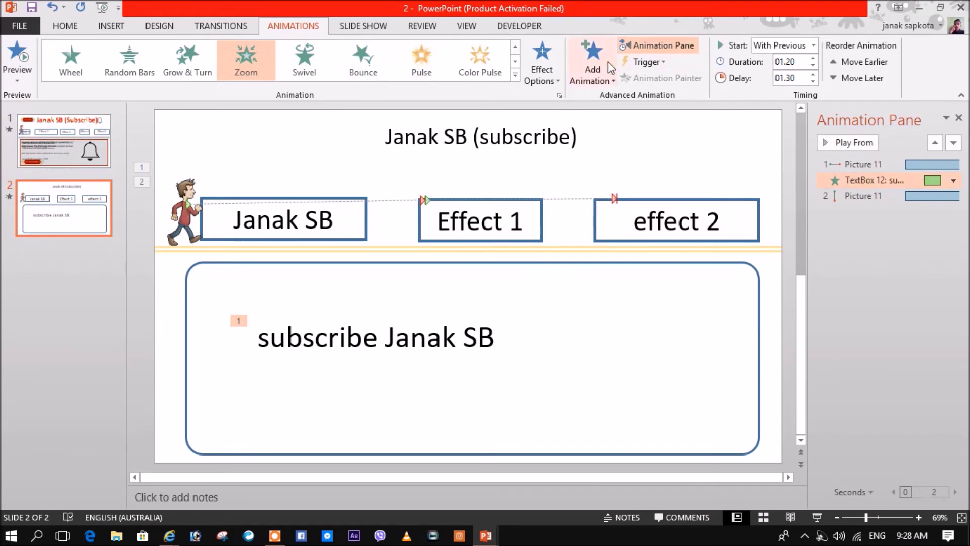
# Add a Zoom exit to the caption, moved earlier and set to With Previous
pyautogui.click(606, 63)
pyautogui.scroll(-3, 655, 205)
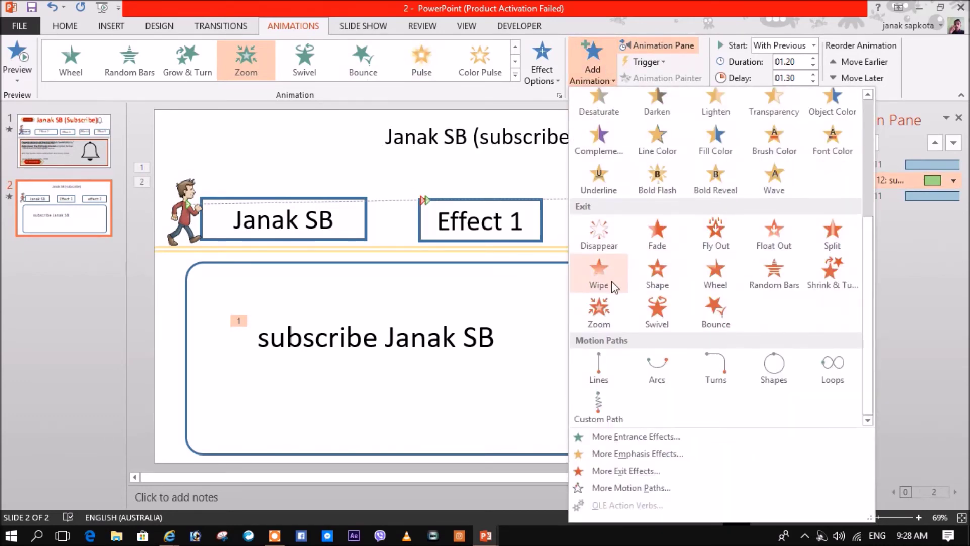
pyautogui.click(599, 307)
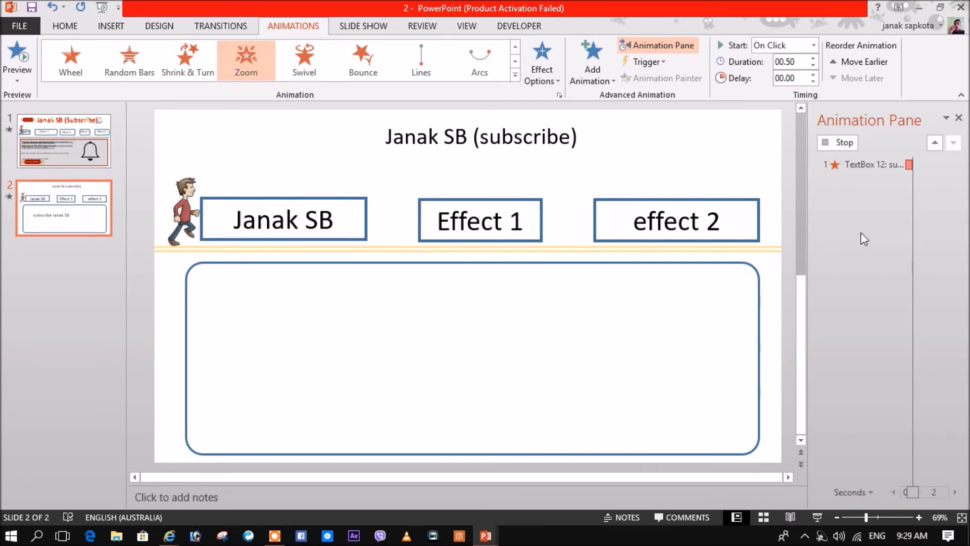
pyautogui.moveTo(885, 211); pyautogui.dragTo(892, 203)
pyautogui.click(954, 211)
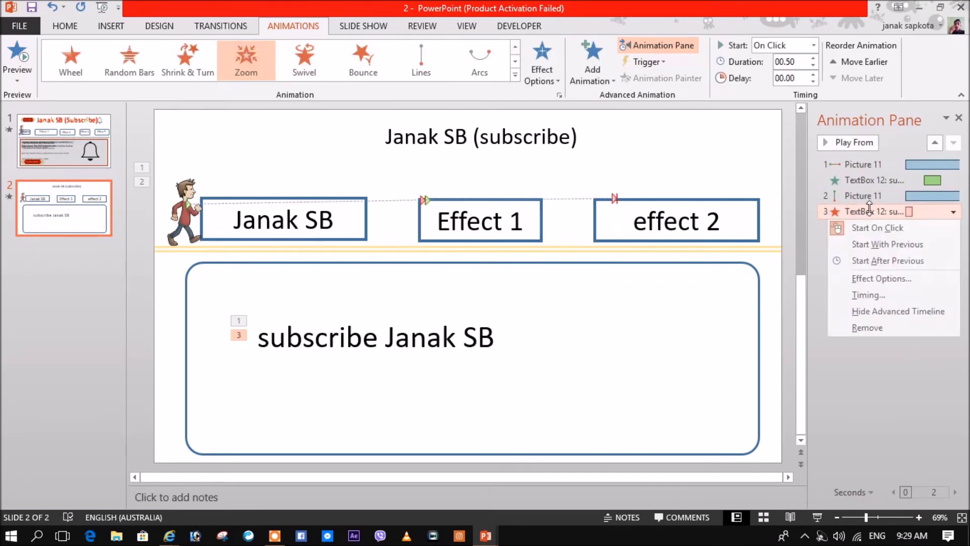
pyautogui.click(882, 251)
# Move the caption text box to the panel's top-left
pyautogui.click(469, 335)
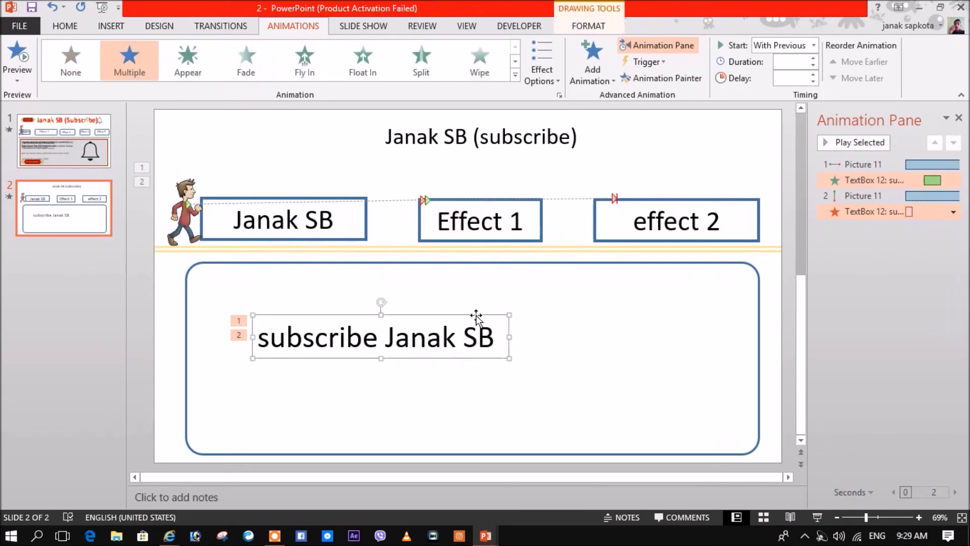
pyautogui.moveTo(453, 314); pyautogui.dragTo(386, 266)
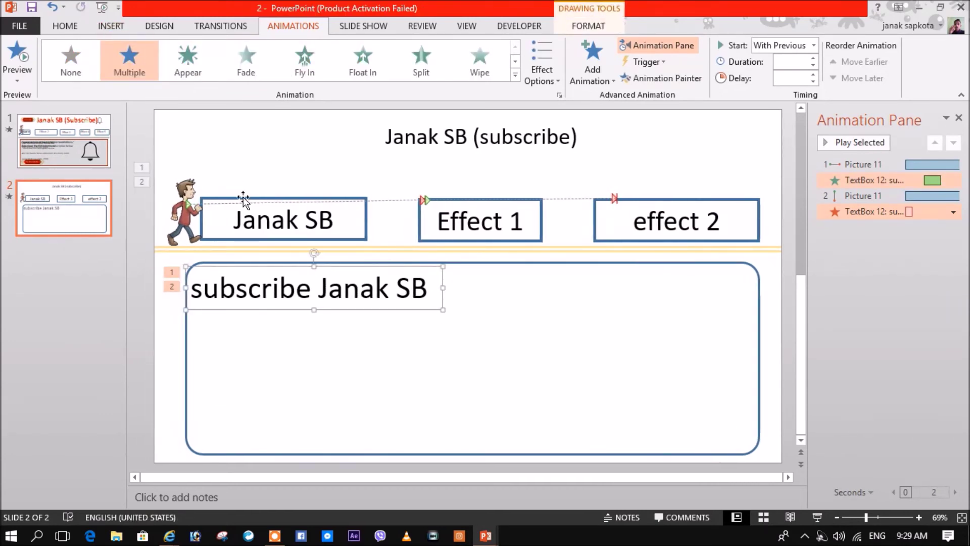
pyautogui.click(110, 22)
# Add a new text box reading 'effect 1' in the panel
pyautogui.click(539, 65)
pyautogui.click(527, 346)
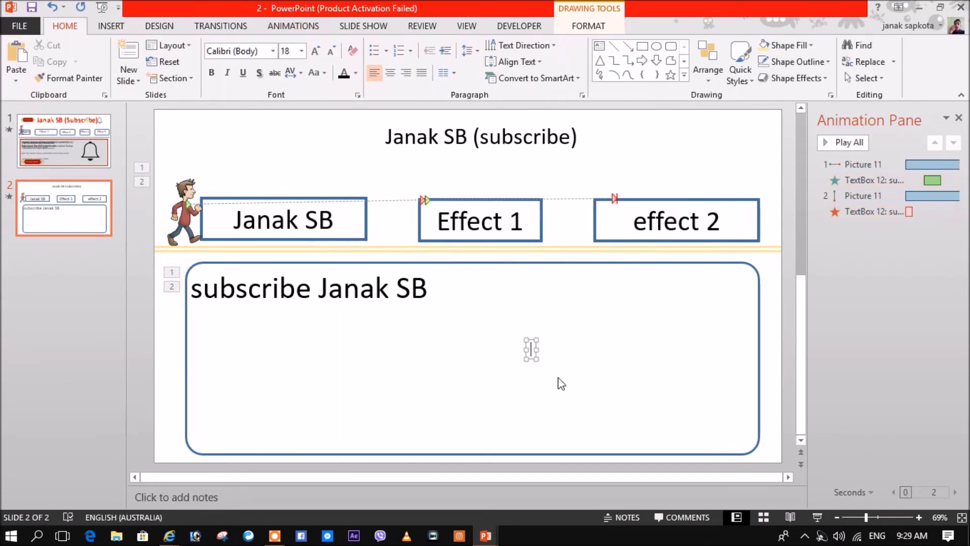
pyautogui.write('effect 2')
pyautogui.press('BackSpace')
pyautogui.write('1')
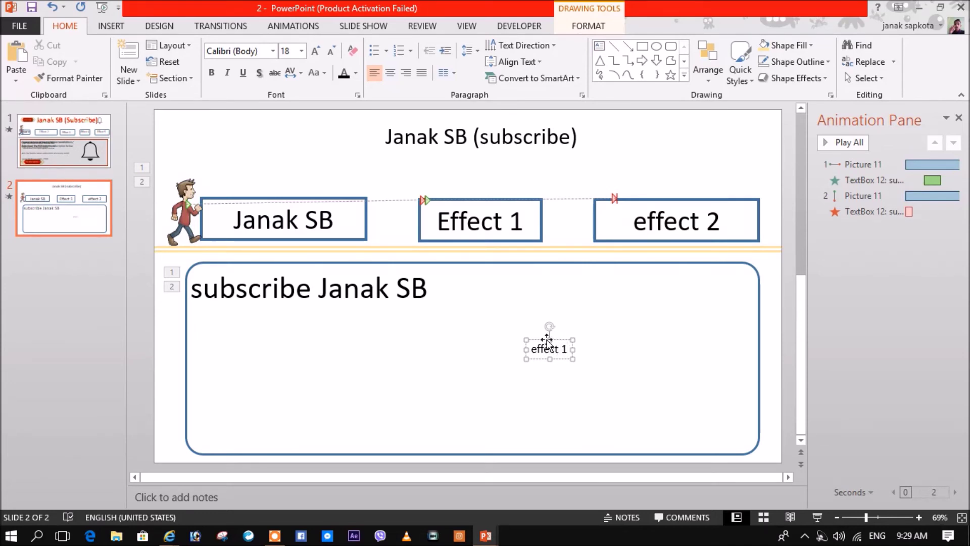
pyautogui.moveTo(545, 341); pyautogui.dragTo(346, 342)
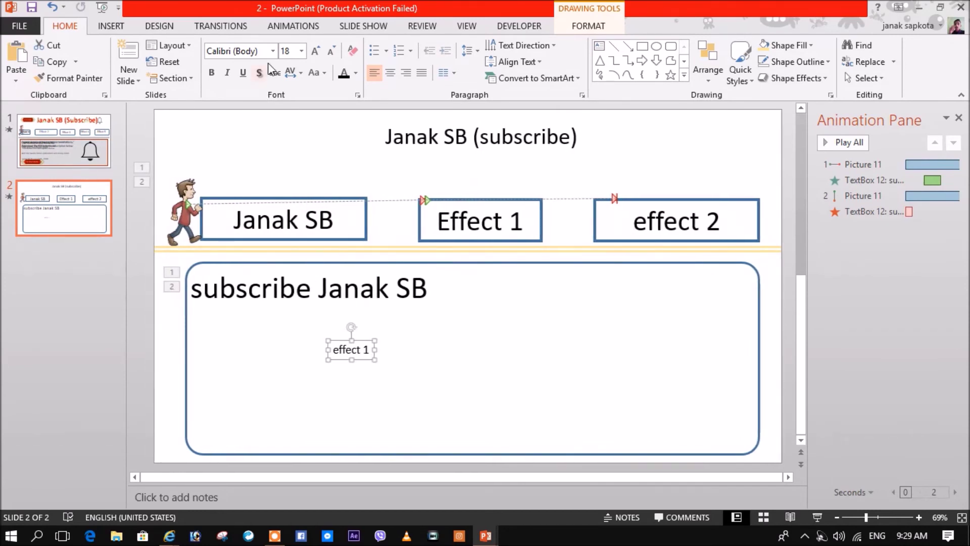
# Enlarge 'effect 1' to 66 pt and place it directly under the subscribe caption
pyautogui.click(315, 51)
pyautogui.click(314, 52)
pyautogui.click(315, 51)
pyautogui.click(315, 52)
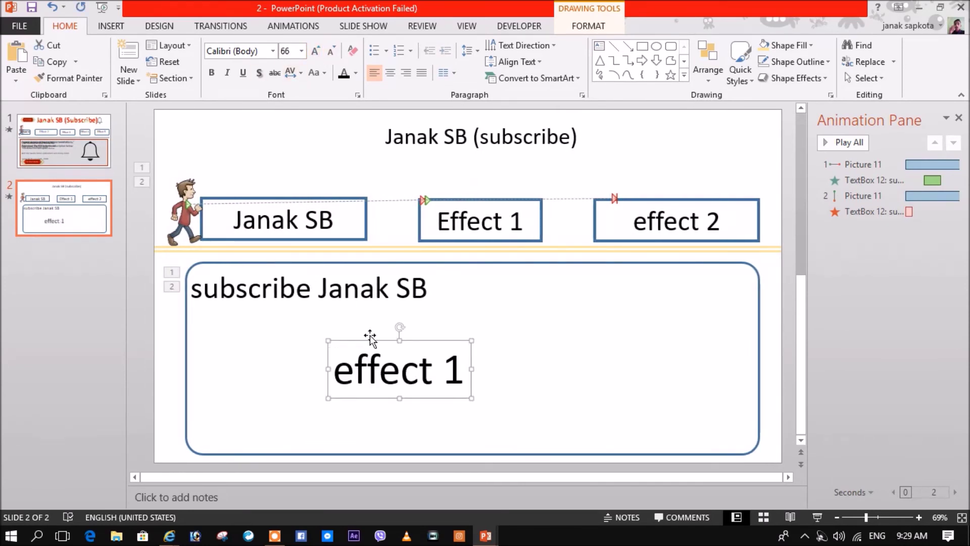
pyautogui.moveTo(364, 342); pyautogui.dragTo(222, 302)
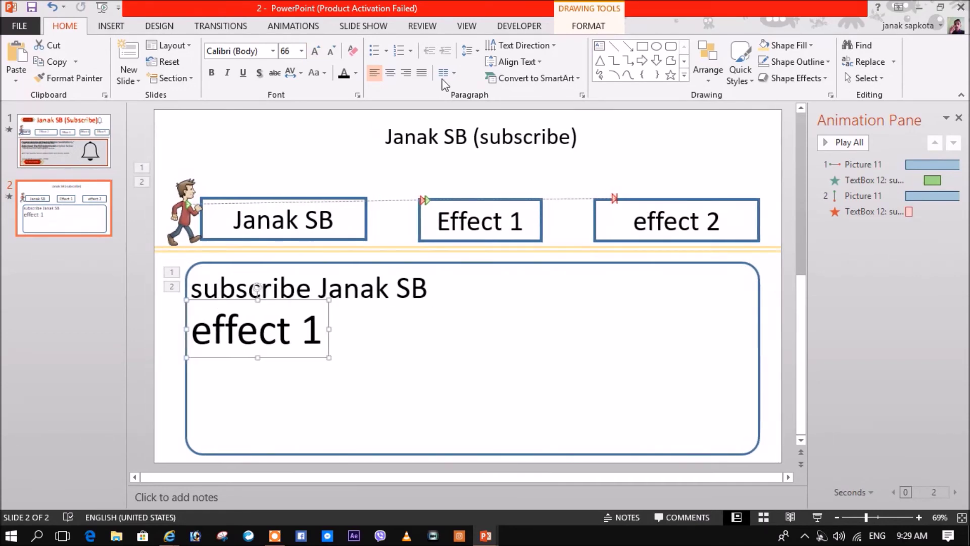
# Give the 'effect 1' text a Zoom entrance animation
pyautogui.click(293, 26)
pyautogui.click(602, 63)
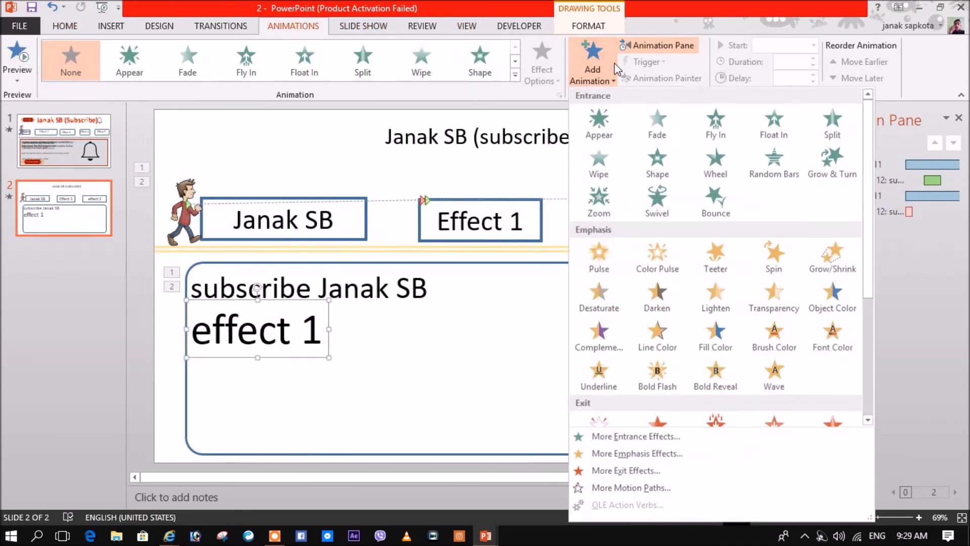
pyautogui.click(599, 196)
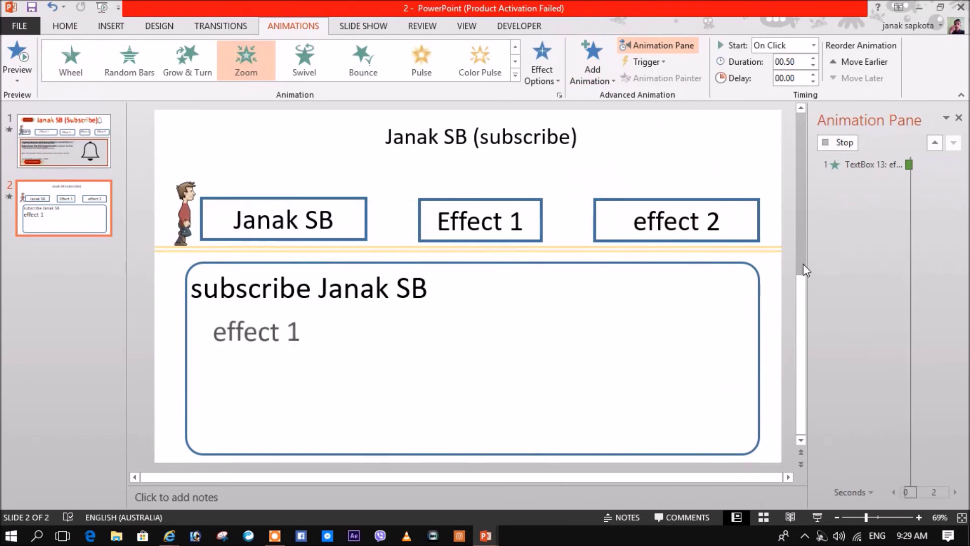
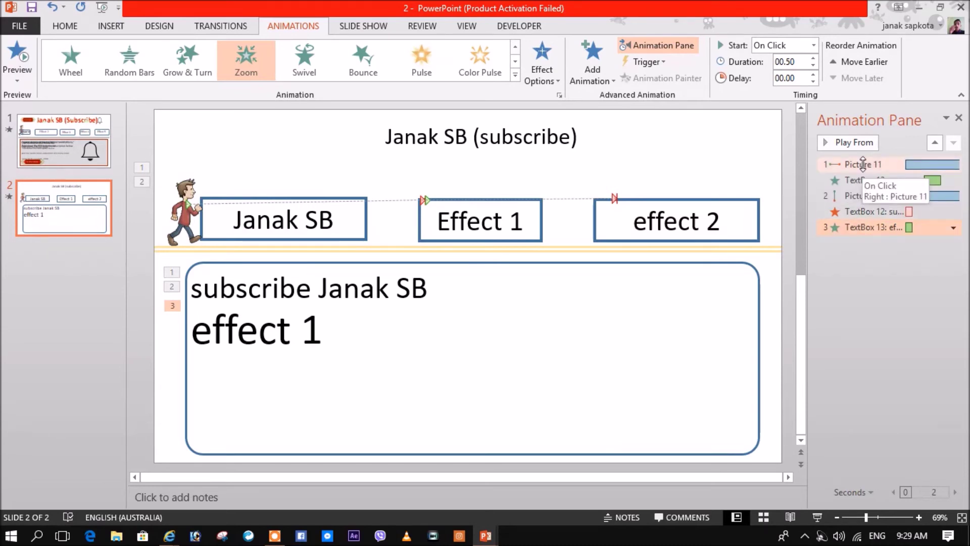
# Set the effect 1 animation to start With Previous with a 01.10 second delay
pyautogui.rightClick(859, 233)
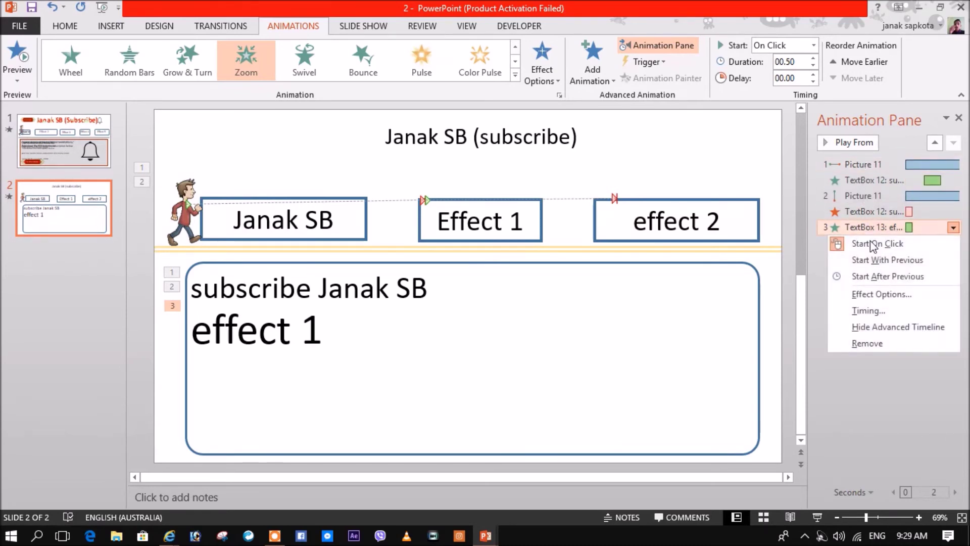
pyautogui.click(882, 277)
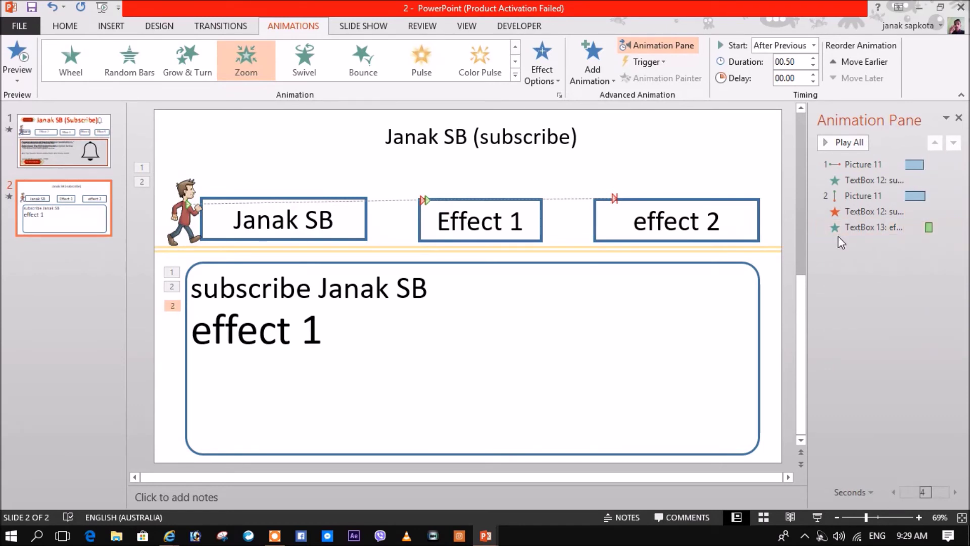
pyautogui.rightClick(900, 232)
pyautogui.click(879, 256)
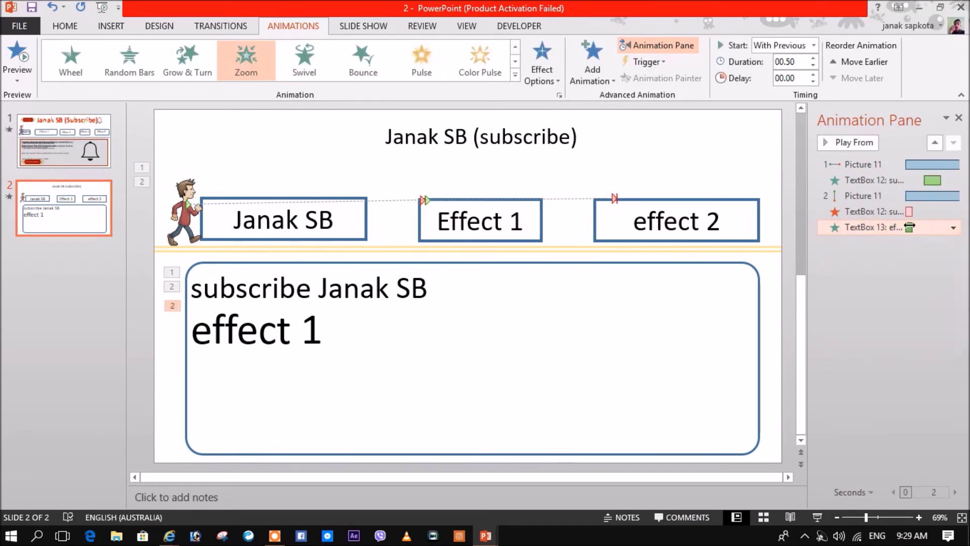
pyautogui.moveTo(909, 228); pyautogui.dragTo(925, 227)
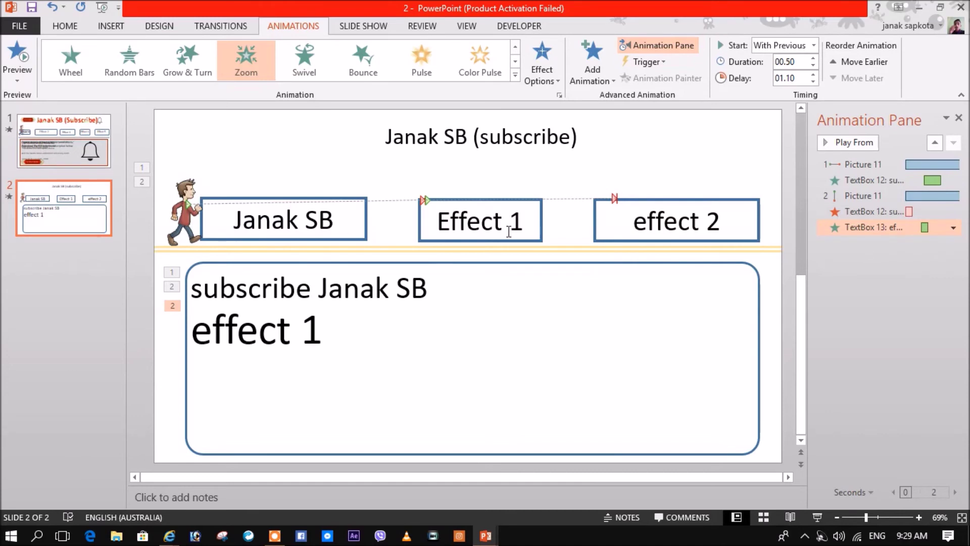
# Check the effect 1, effect 2 and subscribe Janak SB text boxes on the slide
pyautogui.click(503, 227)
pyautogui.click(656, 221)
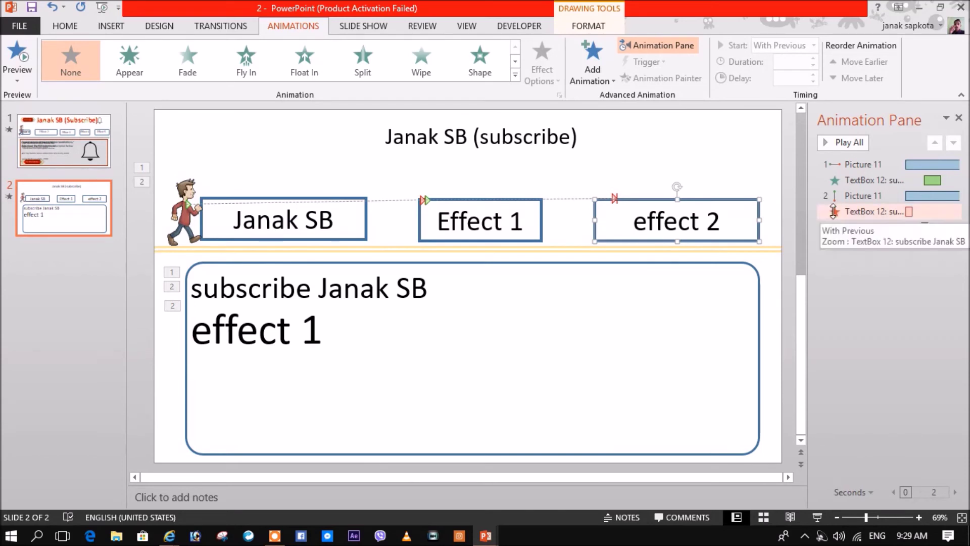
pyautogui.click(701, 217)
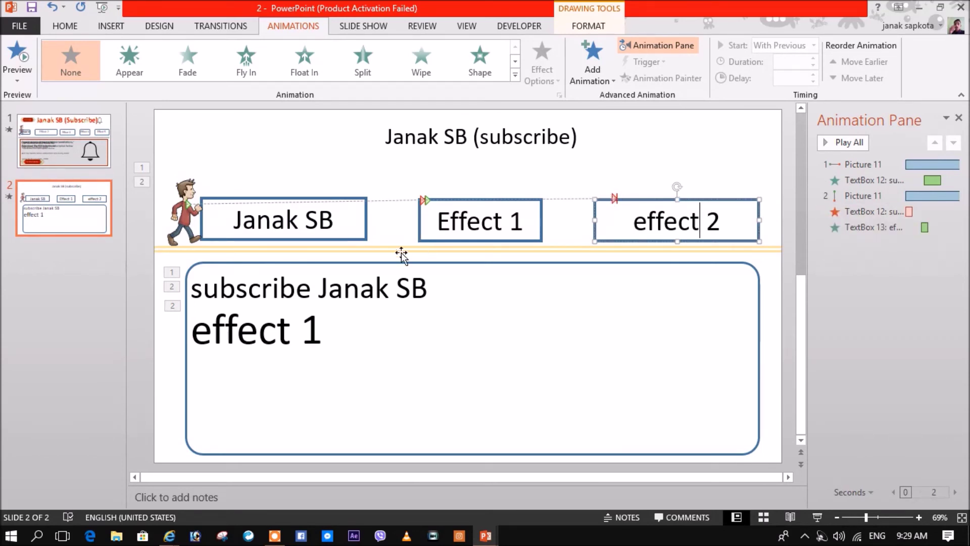
pyautogui.click(378, 281)
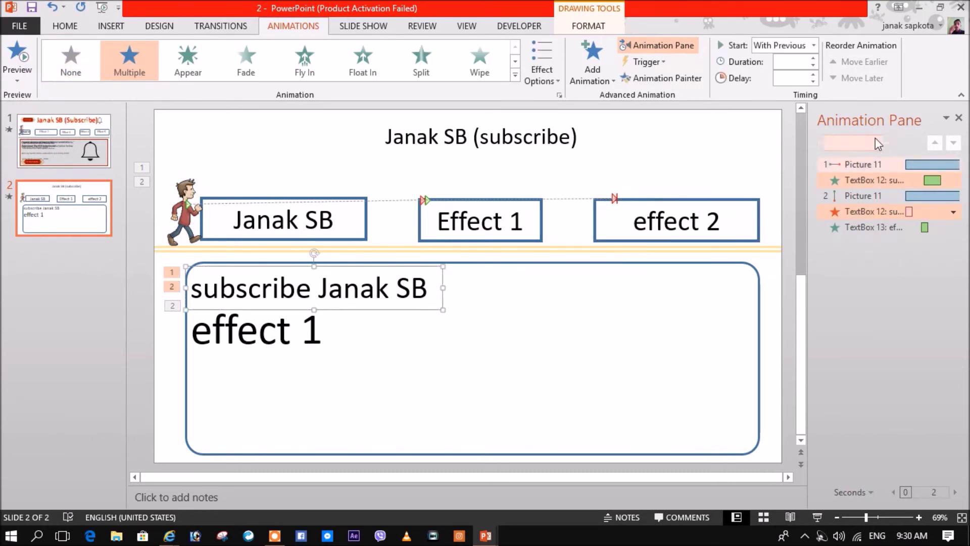
pyautogui.click(369, 26)
pyautogui.click(69, 64)
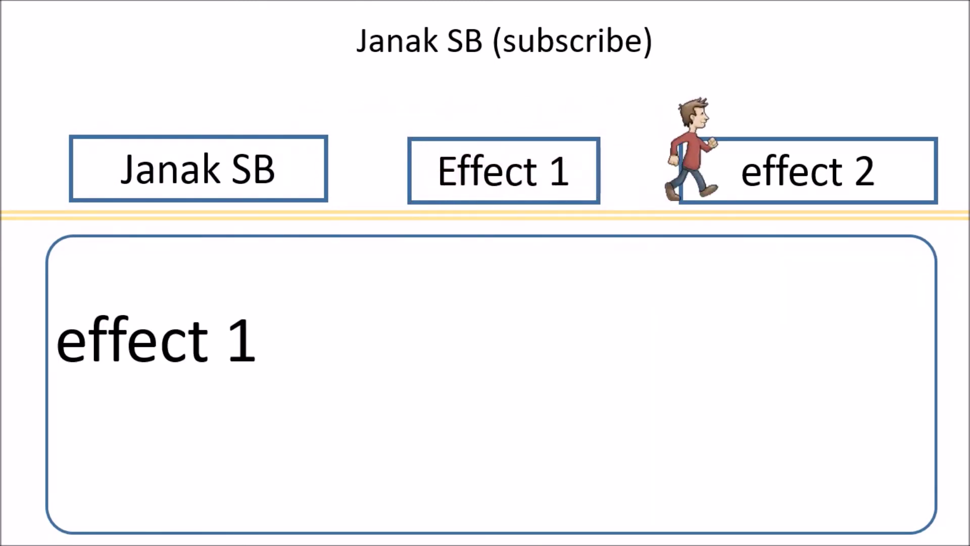
pyautogui.press('Escape')
# Change the 'effect 1' text to 'effect 2' and move it down near the box bottom
pyautogui.click(321, 328)
pyautogui.press('BackSpace')
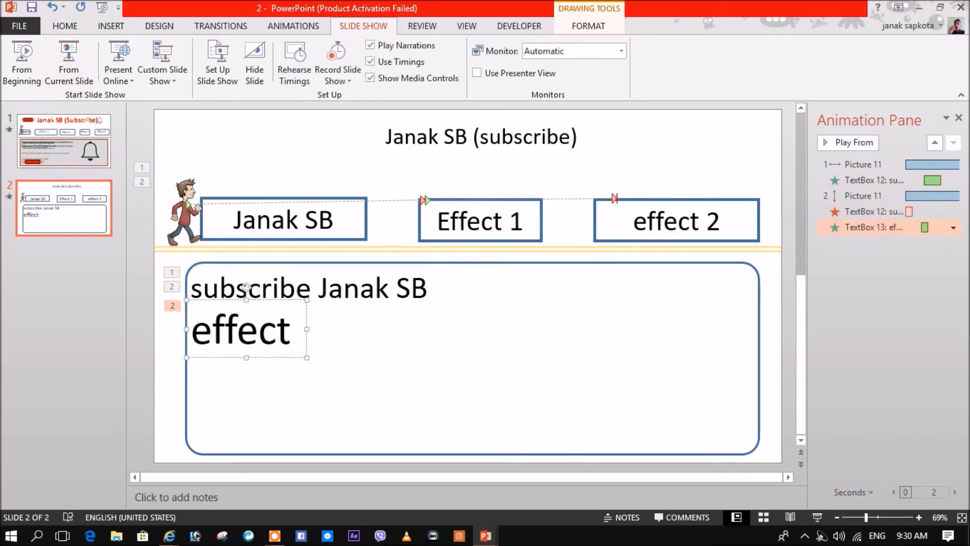
pyautogui.write(' 2')
pyautogui.moveTo(300, 301); pyautogui.dragTo(297, 368)
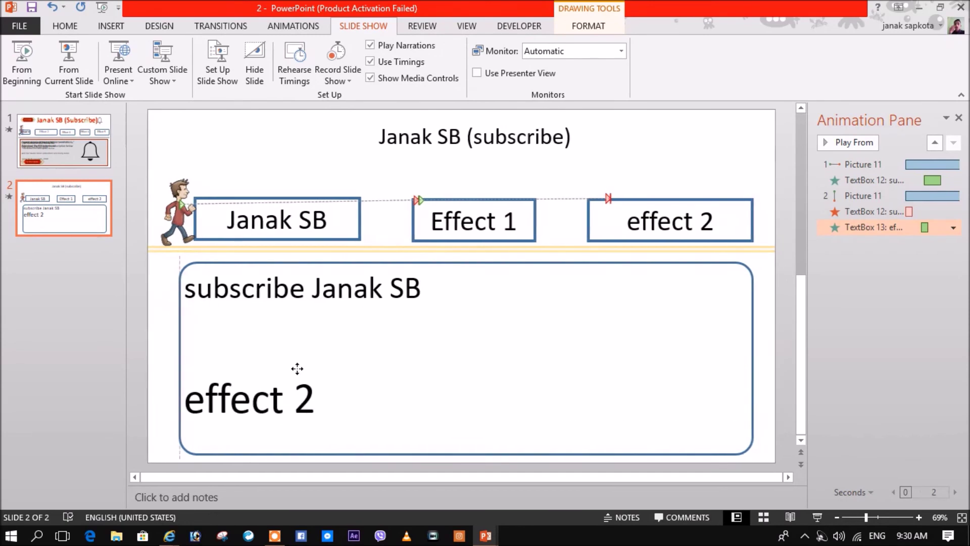
# Move the 'subscribe Janak SB' text down so it sits just above 'effect 2'
pyautogui.click(305, 272)
pyautogui.moveTo(295, 268); pyautogui.dragTo(293, 340)
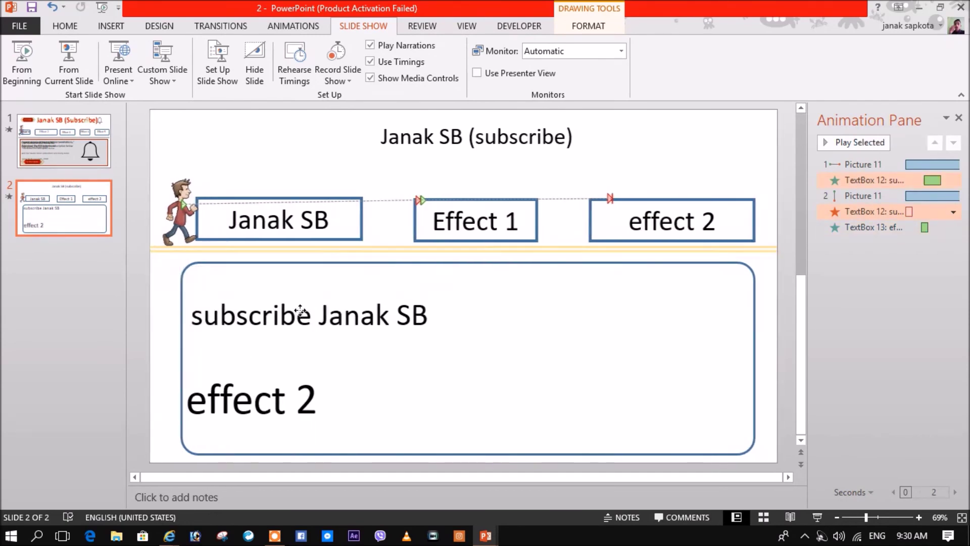
pyautogui.click(274, 217)
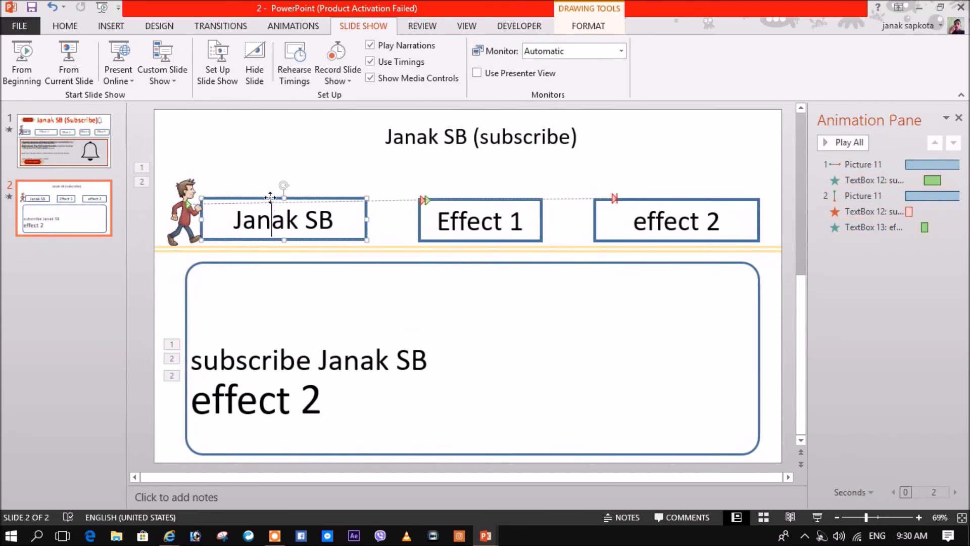
pyautogui.click(111, 27)
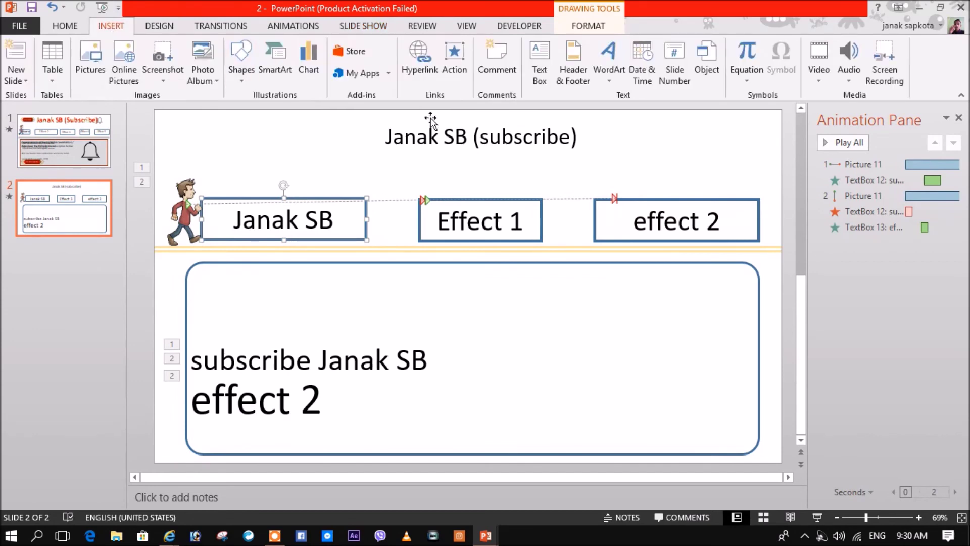
# Add a new text box reading 'subscribe janak SB' inside the large box and shift it left
pyautogui.click(573, 66)
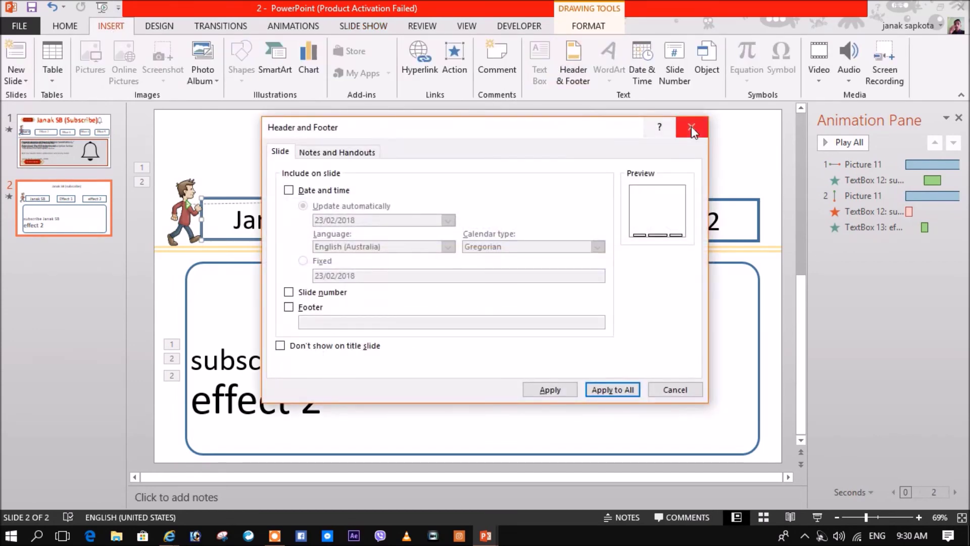
pyautogui.click(691, 126)
pyautogui.click(539, 65)
pyautogui.click(351, 284)
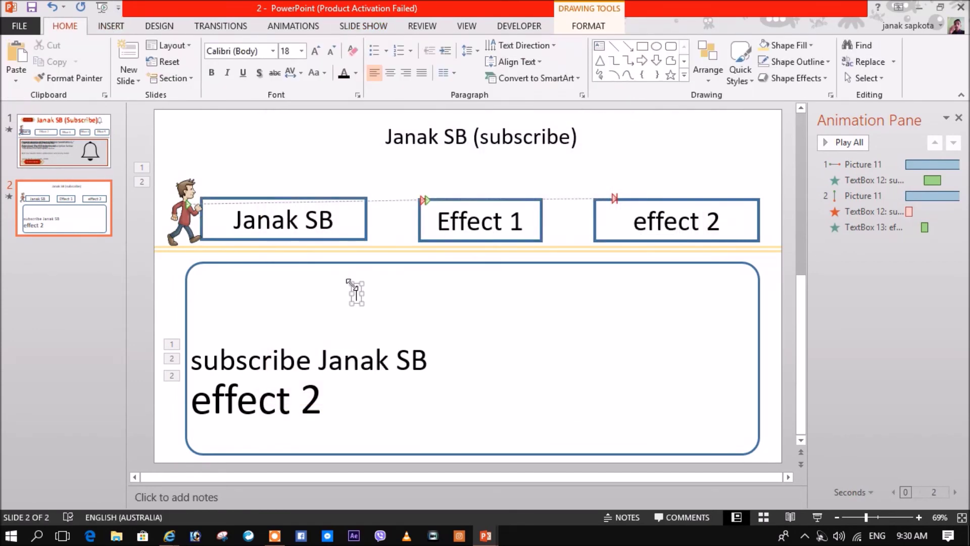
pyautogui.write('subs')
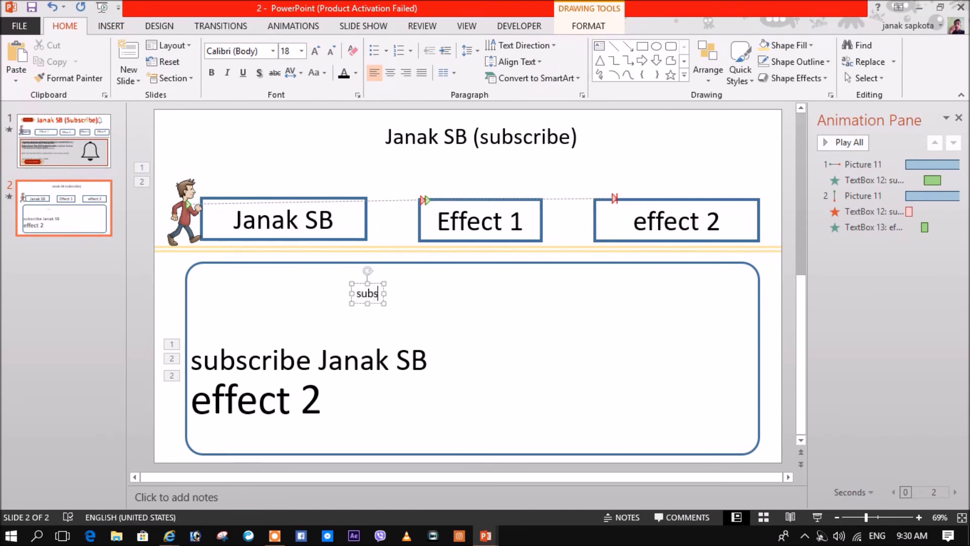
pyautogui.write('cribe janak SB')
pyautogui.moveTo(370, 284); pyautogui.dragTo(225, 284)
# Retype the old subscribe text as 'effect 1', nudge it up and enlarge its font
pyautogui.click(344, 364)
pyautogui.hotkey('ctrl', 'a')
pyautogui.write('effect 1')
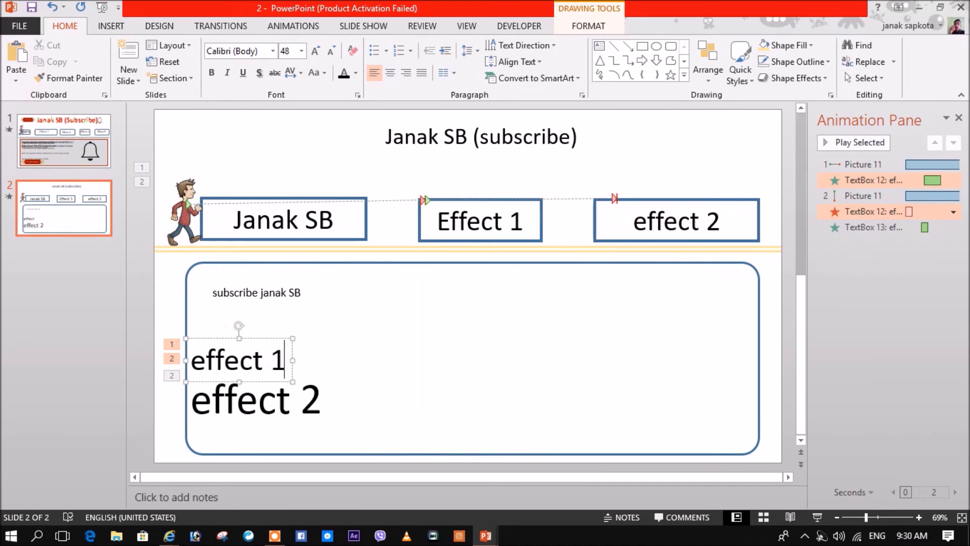
pyautogui.moveTo(277, 339); pyautogui.dragTo(282, 326)
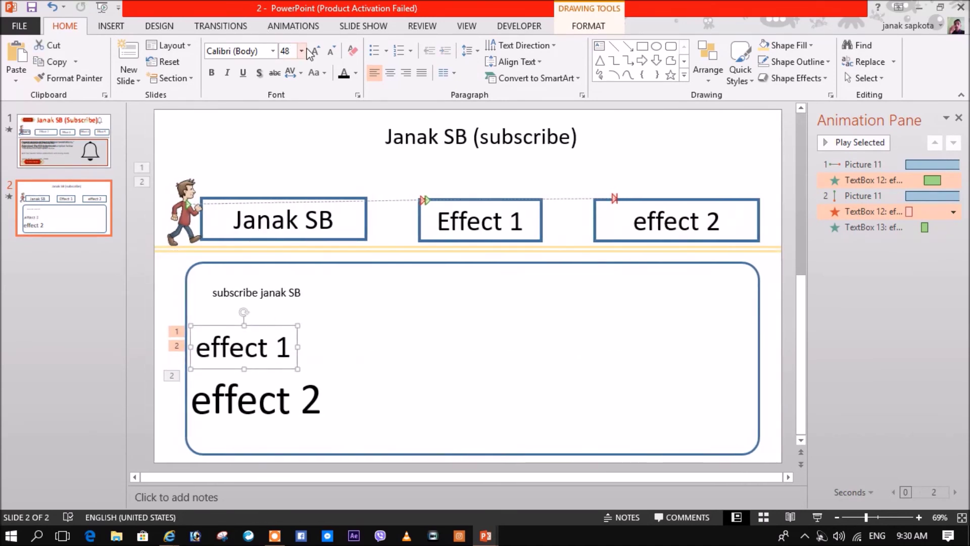
pyautogui.click(315, 51)
pyautogui.click(315, 51)
pyautogui.click(315, 51)
# Enlarge the new 'subscribe janak SB' text by three font-size steps
pyautogui.click(290, 295)
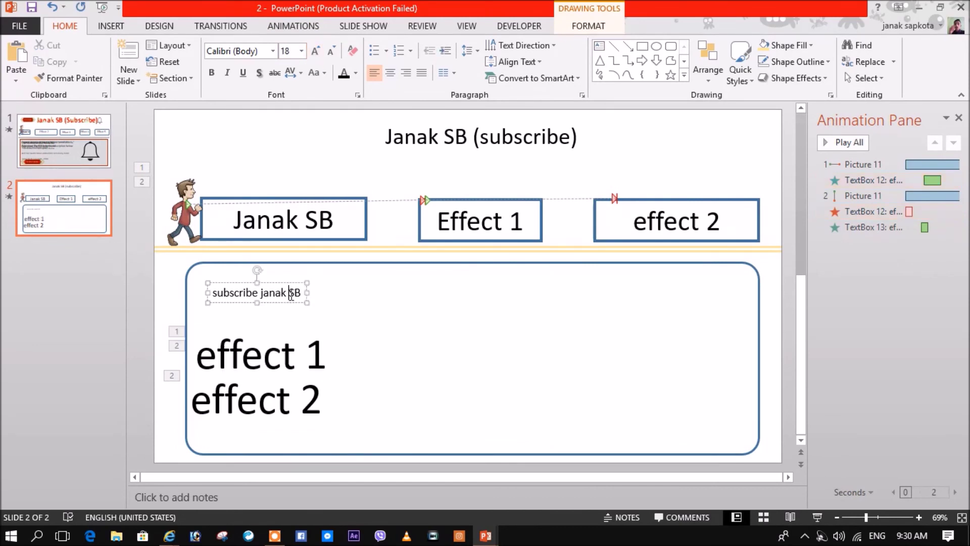
pyautogui.hotkey('ctrl', 'a')
pyautogui.click(317, 51)
pyautogui.click(316, 51)
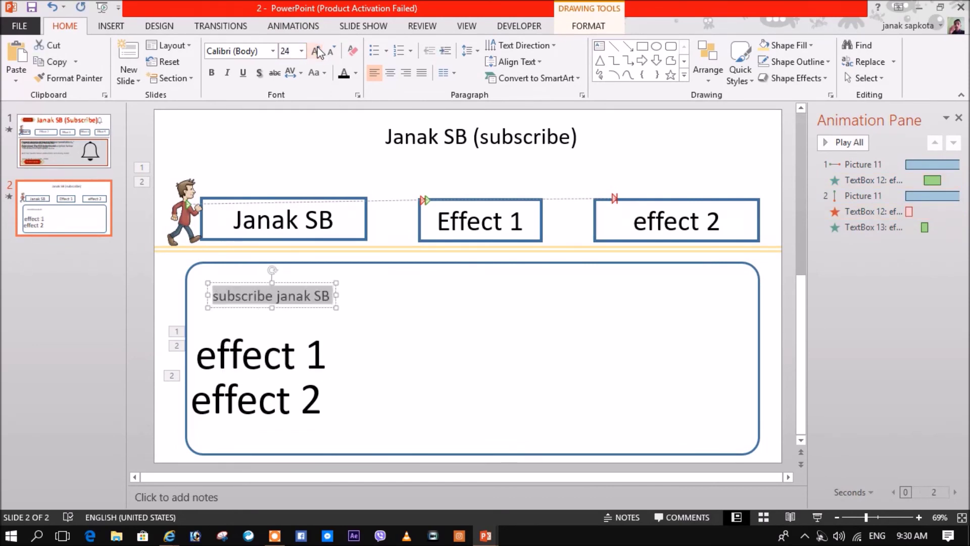
pyautogui.click(317, 51)
pyautogui.click(316, 51)
pyautogui.click(316, 51)
pyautogui.click(293, 26)
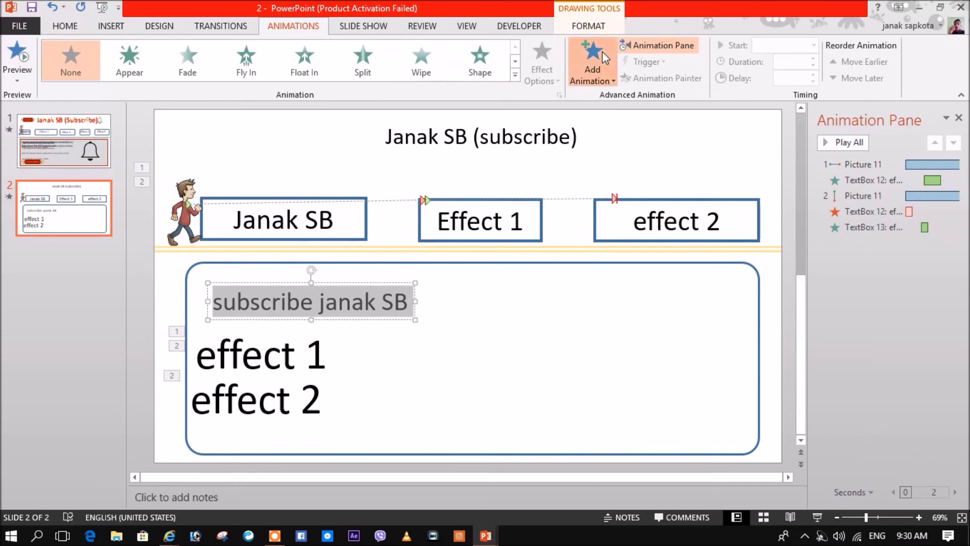
# Give 'subscribe janak SB' a Float Out exit, placed after the first Picture 11 move, starting With Previous
pyautogui.click(602, 52)
pyautogui.scroll(-5, 672, 152)
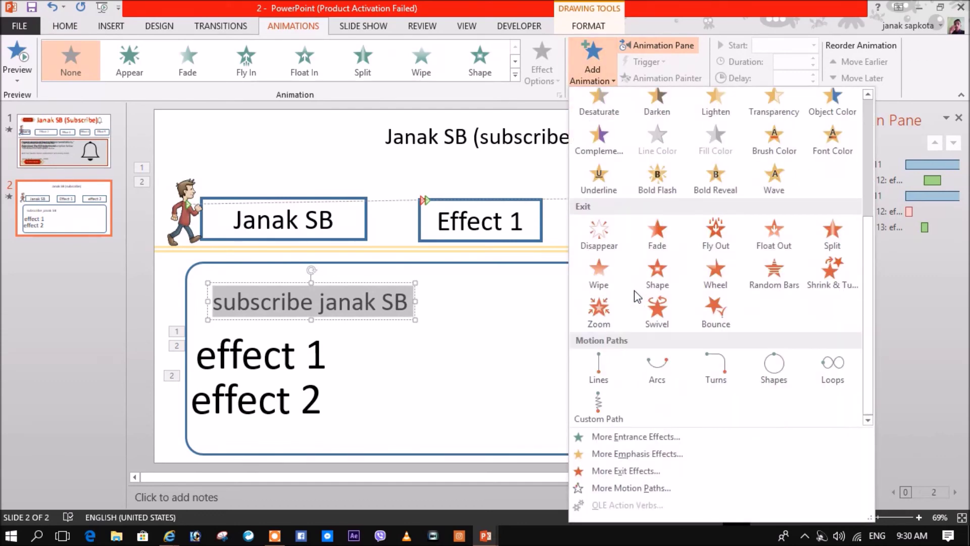
pyautogui.click(600, 237)
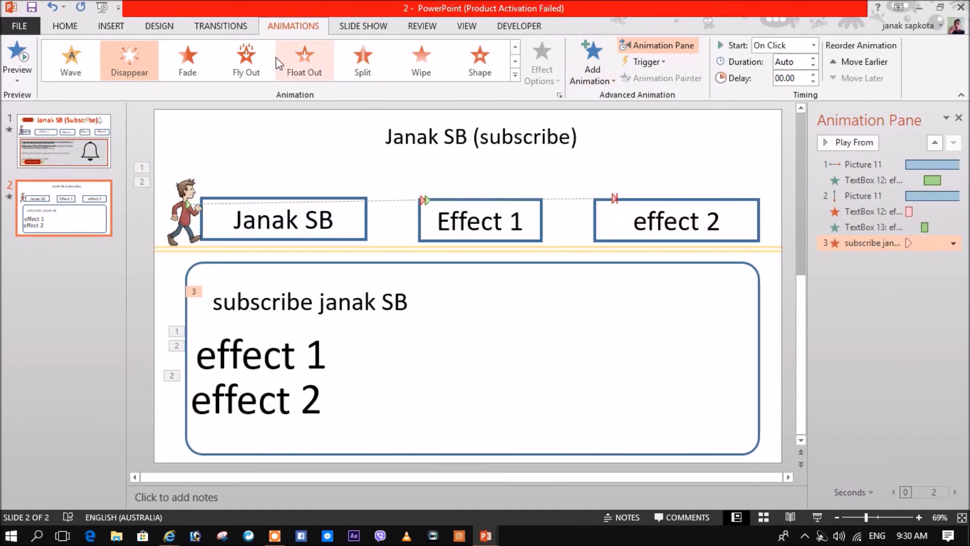
pyautogui.click(277, 57)
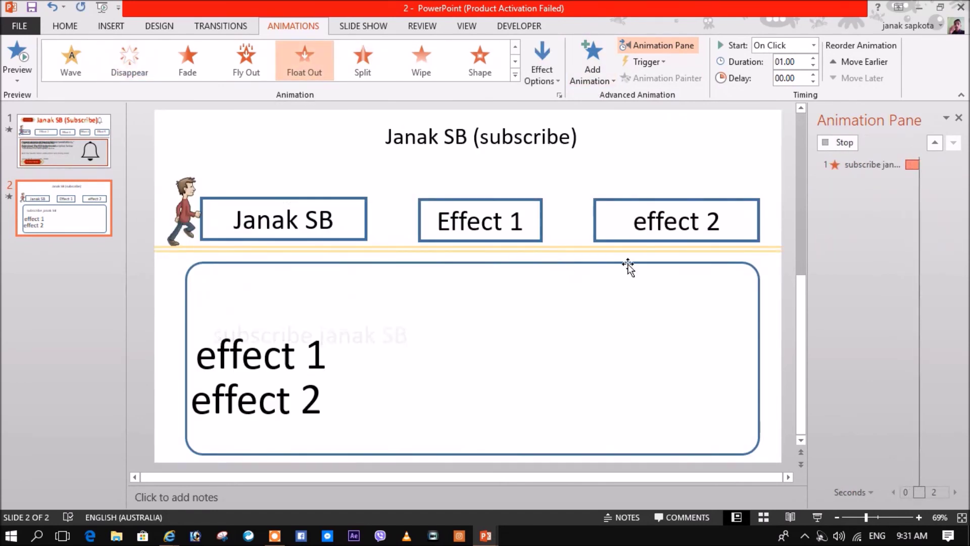
pyautogui.moveTo(888, 230)
pyautogui.mouseDown()
pyautogui.moveTo(880, 165)
pyautogui.moveTo(869, 182)
pyautogui.mouseUp()
pyautogui.rightClick(890, 181)
pyautogui.click(879, 210)
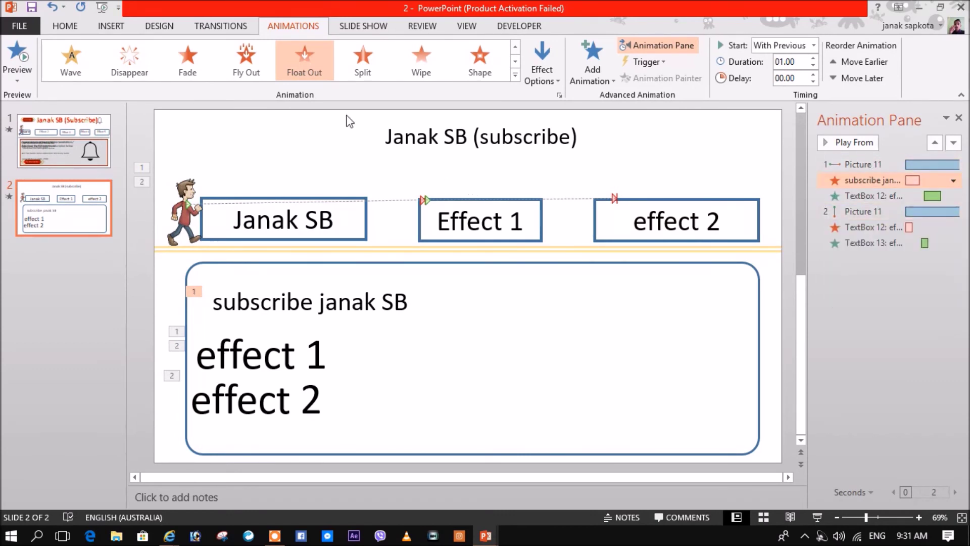
pyautogui.click(350, 26)
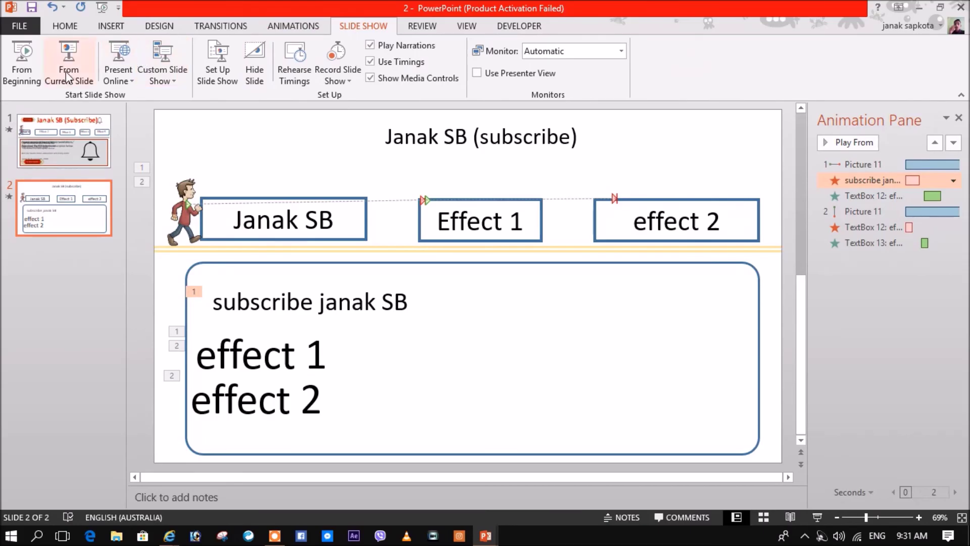
# Play the show from the current slide, advance once to see the subscribe text float out, then exit
pyautogui.click(70, 77)
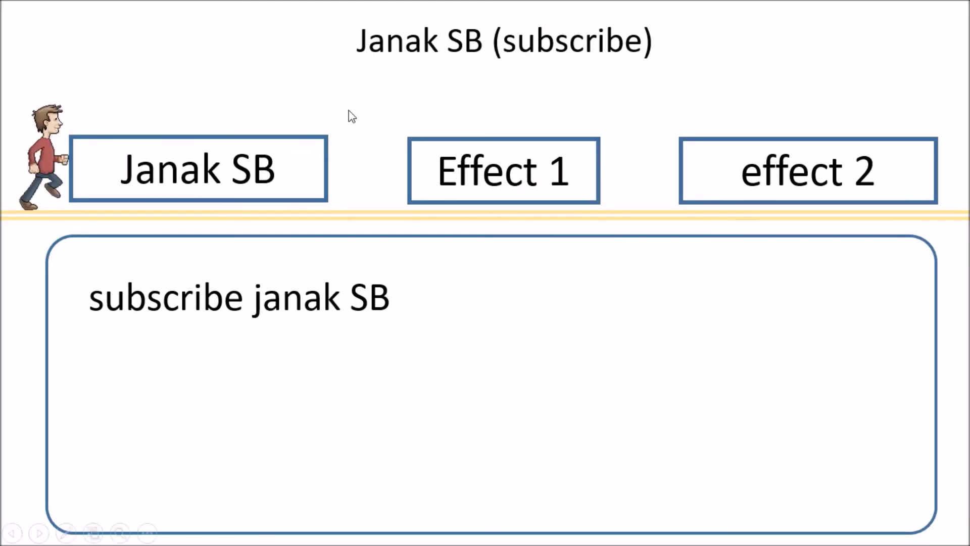
pyautogui.click(371, 173)
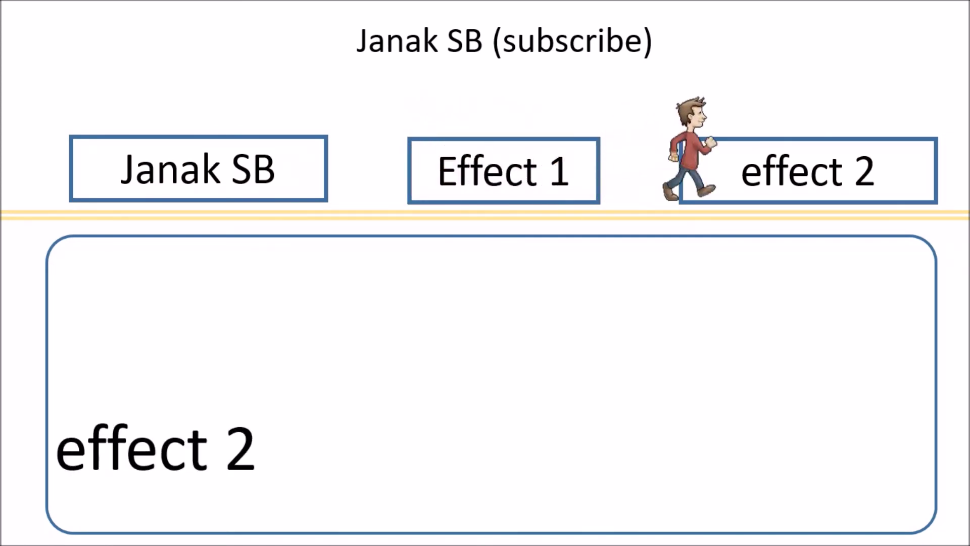
pyautogui.press('Escape')
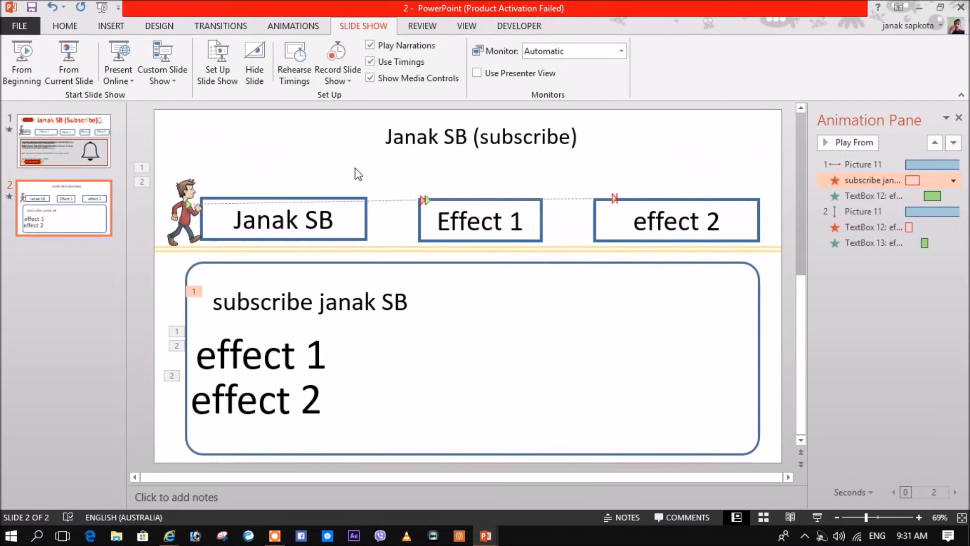
# Move the effect 1 text box up directly under the subscribe line
pyautogui.click(338, 309)
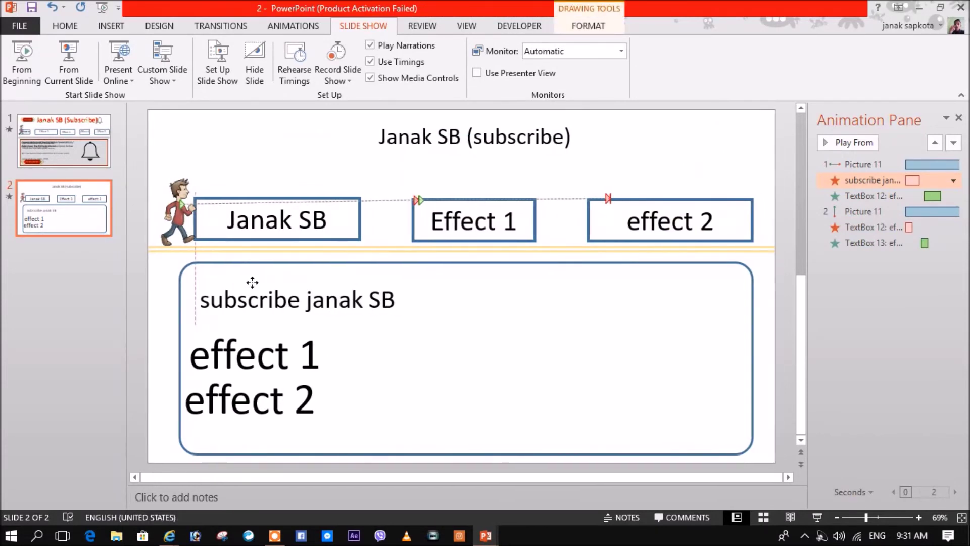
pyautogui.click(273, 332)
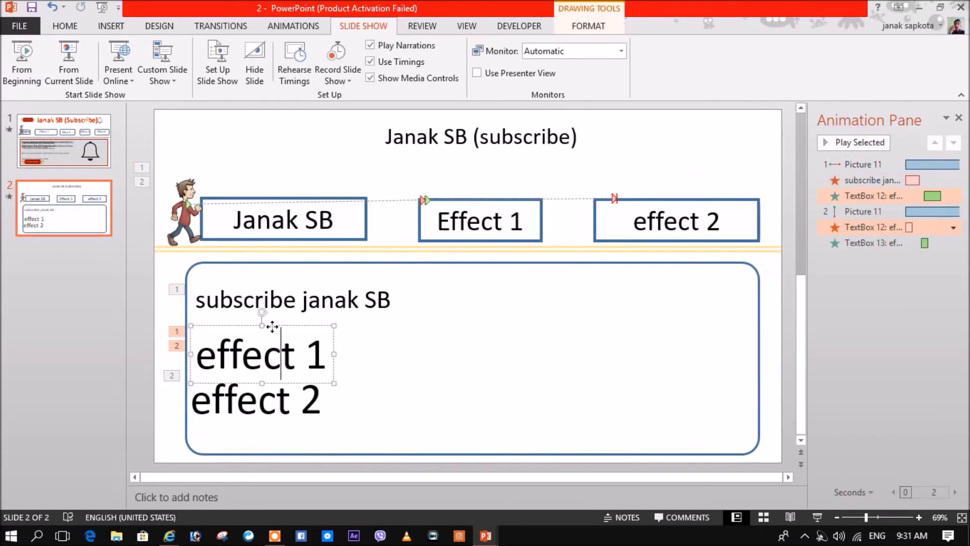
pyautogui.moveTo(273, 327); pyautogui.dragTo(270, 309)
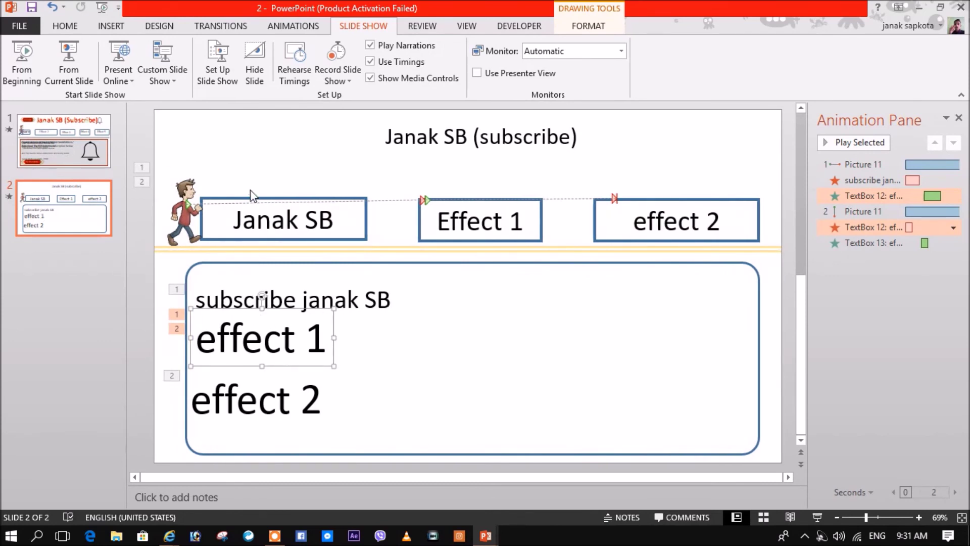
pyautogui.click(482, 301)
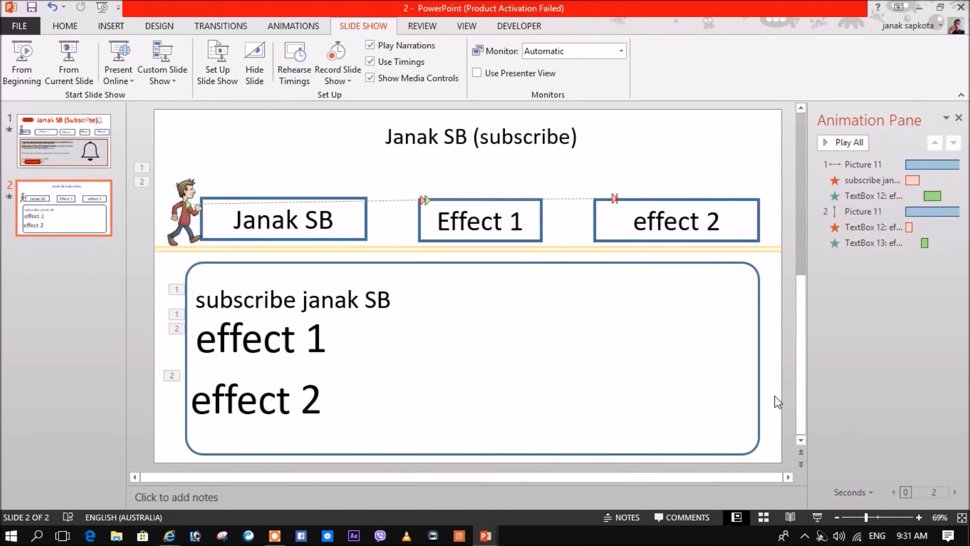
pyautogui.click(275, 537)
pyautogui.click(521, 509)
pyautogui.click(872, 180)
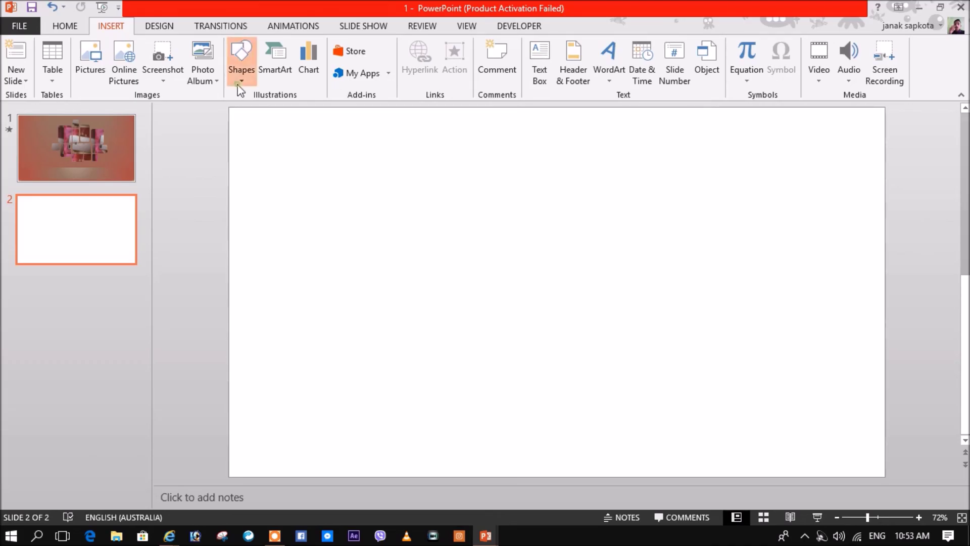
# Draw a blue rectangle and move it lower on the slide
pyautogui.click(240, 86)
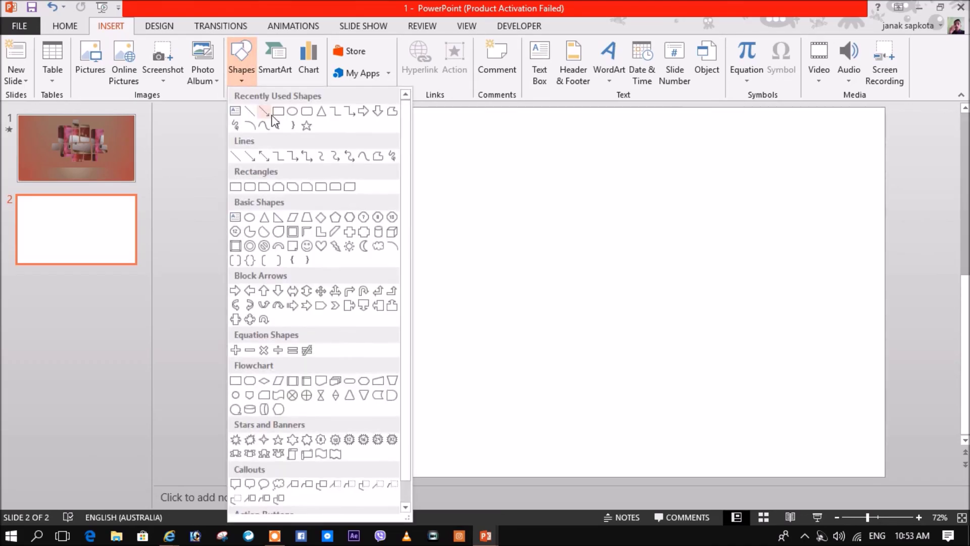
pyautogui.click(283, 111)
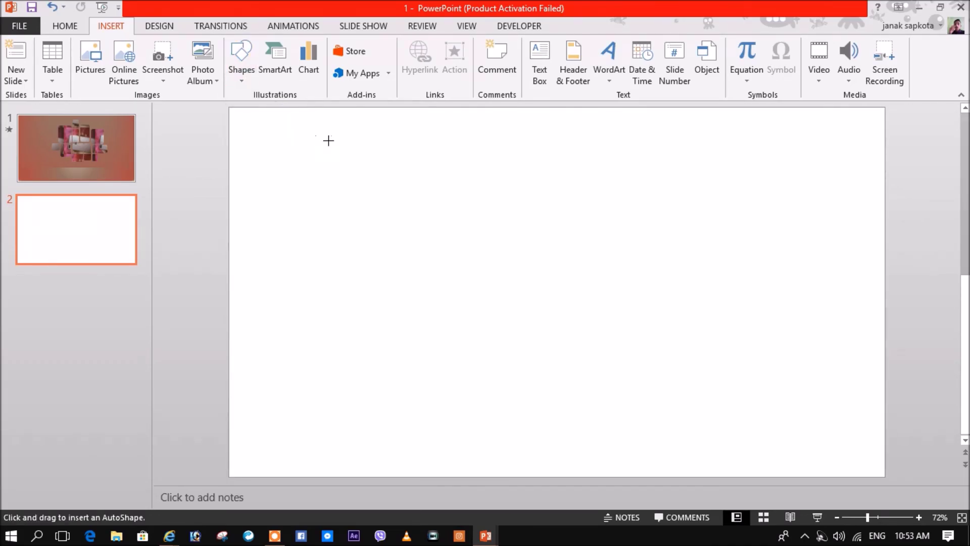
pyautogui.moveTo(335, 141); pyautogui.dragTo(409, 226)
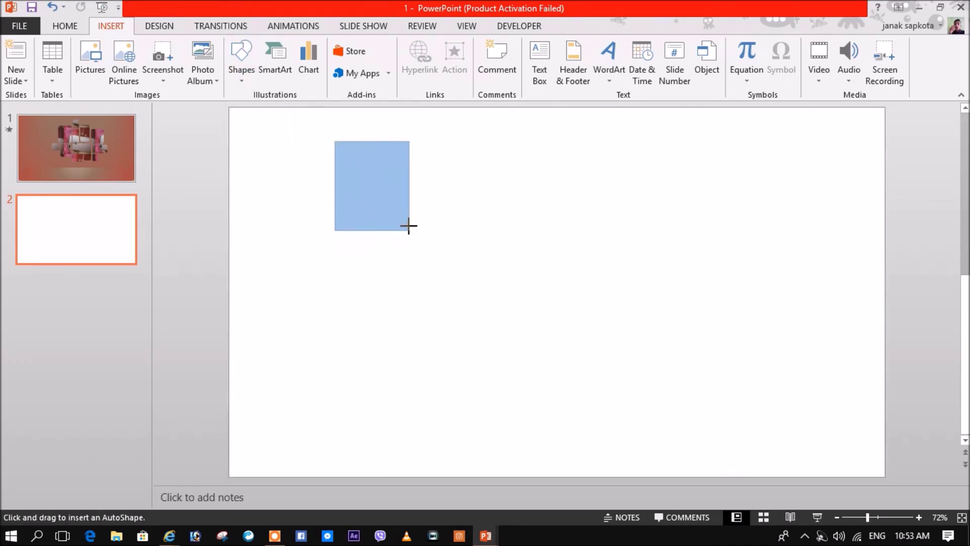
pyautogui.moveTo(408, 226); pyautogui.dragTo(373, 201)
pyautogui.moveTo(357, 168)
pyautogui.mouseDown()
pyautogui.moveTo(415, 228)
pyautogui.moveTo(290, 320)
pyautogui.mouseUp()
# Duplicate the rectangle and fit the copies side by side, resizing them into a mosaic
pyautogui.hotkey('ctrl', 'c')
pyautogui.hotkey('ctrl', 'v')
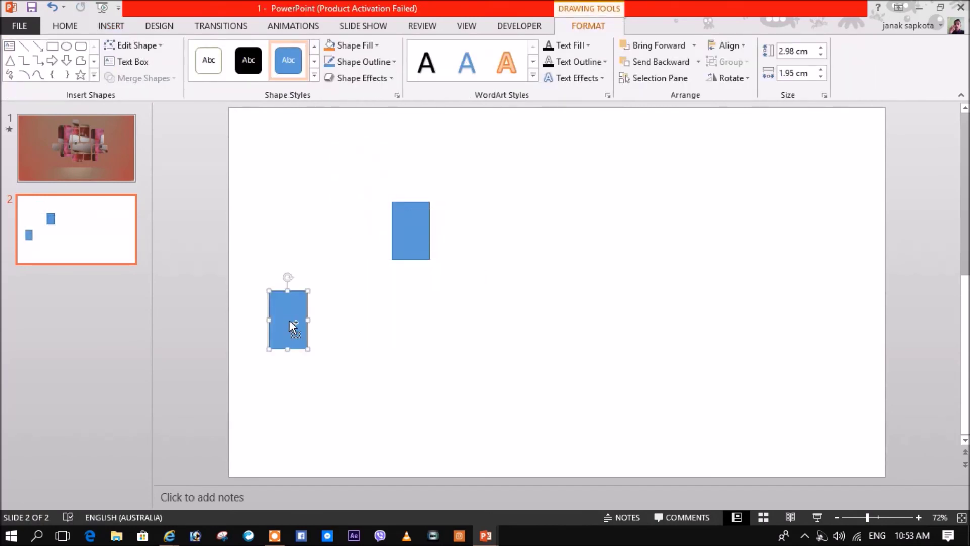
pyautogui.hotkey('ctrl', 'v')
pyautogui.hotkey('ctrl', 'v')
pyautogui.hotkey('ctrl', 'v')
pyautogui.hotkey('ctrl', 'v')
pyautogui.hotkey('ctrl', 'v')
pyautogui.hotkey('ctrl', 'v')
pyautogui.hotkey('ctrl', 'v')
pyautogui.moveTo(382, 395)
pyautogui.mouseDown()
pyautogui.moveTo(481, 288)
pyautogui.moveTo(475, 251)
pyautogui.moveTo(430, 235)
pyautogui.mouseUp()
pyautogui.moveTo(350, 408)
pyautogui.mouseDown()
pyautogui.moveTo(480, 347)
pyautogui.moveTo(477, 225)
pyautogui.moveTo(452, 208)
pyautogui.mouseUp()
pyautogui.moveTo(337, 361)
pyautogui.mouseDown()
pyautogui.moveTo(520, 263)
pyautogui.moveTo(478, 243)
pyautogui.mouseUp()
pyautogui.moveTo(479, 277); pyautogui.dragTo(487, 307)
pyautogui.moveTo(498, 263); pyautogui.dragTo(502, 264)
pyautogui.moveTo(338, 369)
pyautogui.mouseDown()
pyautogui.moveTo(418, 309)
pyautogui.moveTo(373, 311)
pyautogui.mouseUp()
pyautogui.moveTo(413, 342)
pyautogui.mouseDown()
pyautogui.moveTo(413, 315)
pyautogui.moveTo(434, 301)
pyautogui.mouseUp()
pyautogui.click(420, 270)
pyautogui.moveTo(403, 231)
pyautogui.mouseDown()
pyautogui.moveTo(389, 226)
pyautogui.moveTo(403, 241)
pyautogui.mouseUp()
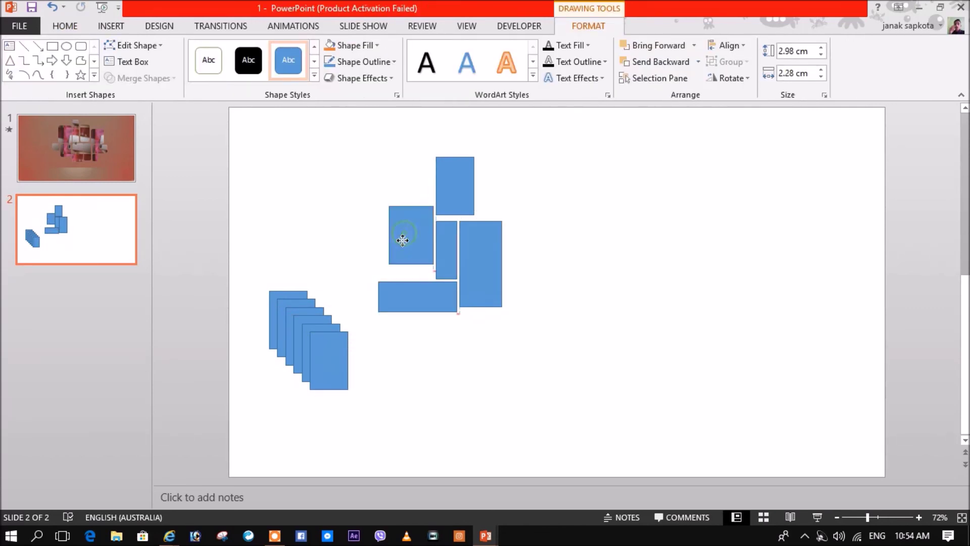
# Add more wide and short rectangle copies at the right and bottom of the cluster, then select all
pyautogui.moveTo(335, 355)
pyautogui.mouseDown()
pyautogui.moveTo(530, 310)
pyautogui.moveTo(520, 184)
pyautogui.moveTo(632, 186)
pyautogui.mouseUp()
pyautogui.moveTo(573, 172); pyautogui.dragTo(553, 171)
pyautogui.moveTo(310, 328)
pyautogui.mouseDown()
pyautogui.moveTo(524, 234)
pyautogui.moveTo(484, 338)
pyautogui.moveTo(574, 255)
pyautogui.moveTo(635, 240)
pyautogui.mouseUp()
pyautogui.moveTo(291, 308); pyautogui.dragTo(710, 314)
pyautogui.hotkey('ctrl', 'c')
pyautogui.hotkey('ctrl', 'v')
pyautogui.hotkey('ctrl', 'v')
pyautogui.hotkey('ctrl', 'v')
pyautogui.moveTo(737, 347)
pyautogui.mouseDown()
pyautogui.moveTo(568, 298)
pyautogui.moveTo(561, 364)
pyautogui.moveTo(648, 360)
pyautogui.mouseUp()
pyautogui.moveTo(600, 390); pyautogui.dragTo(600, 356)
pyautogui.moveTo(721, 325)
pyautogui.mouseDown()
pyautogui.moveTo(626, 289)
pyautogui.moveTo(440, 349)
pyautogui.mouseUp()
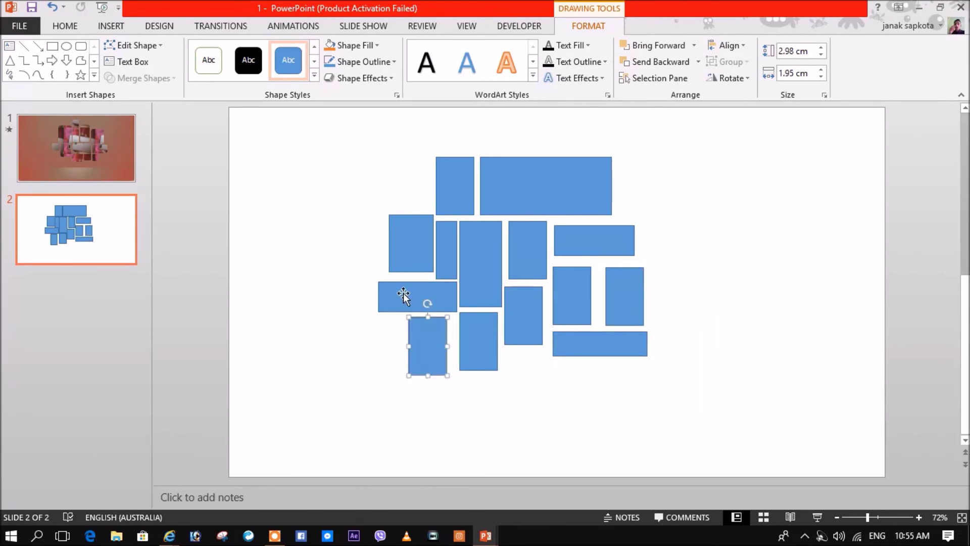
pyautogui.hotkey('ctrl', 'a')
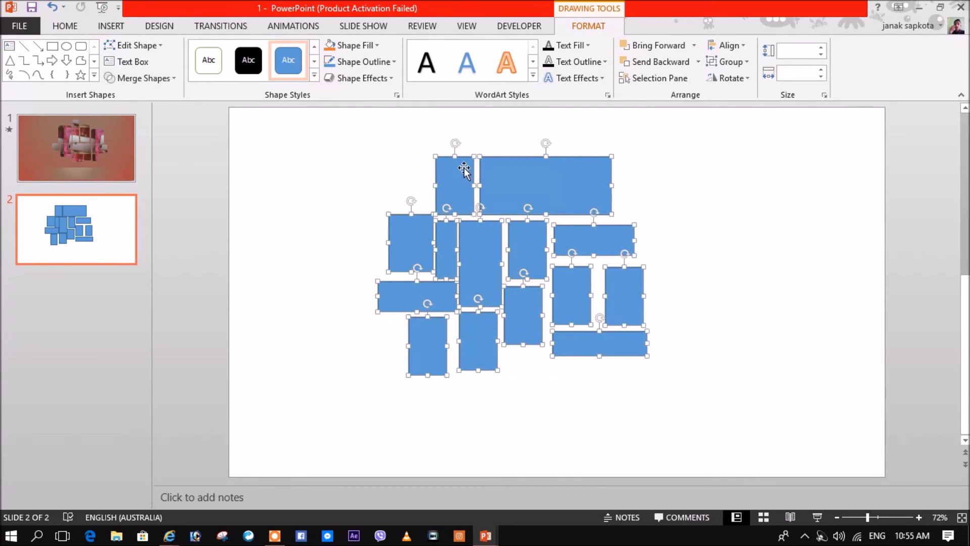
# Remove the rectangles' outlines, Union them into one shape and move it slightly lower
pyautogui.rightClick(456, 170)
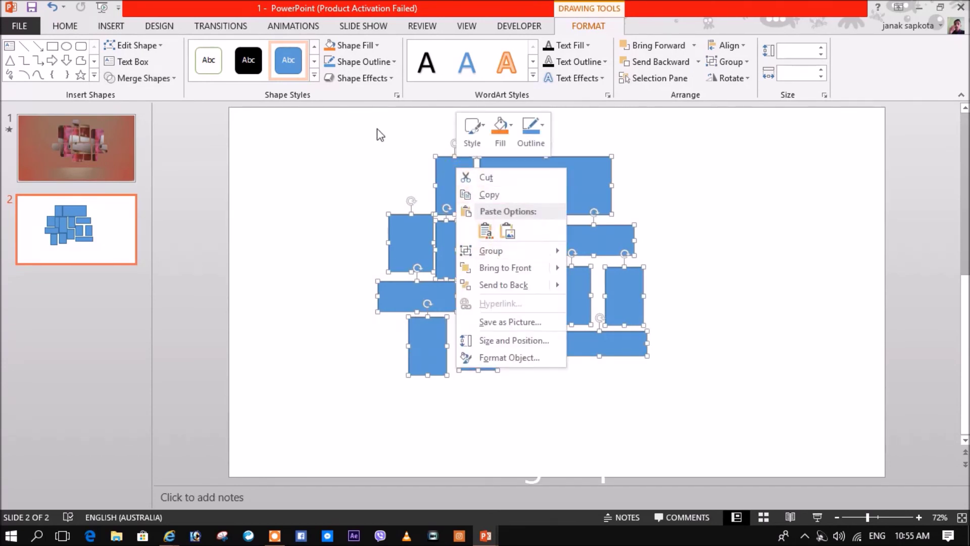
pyautogui.click(387, 65)
pyautogui.click(375, 189)
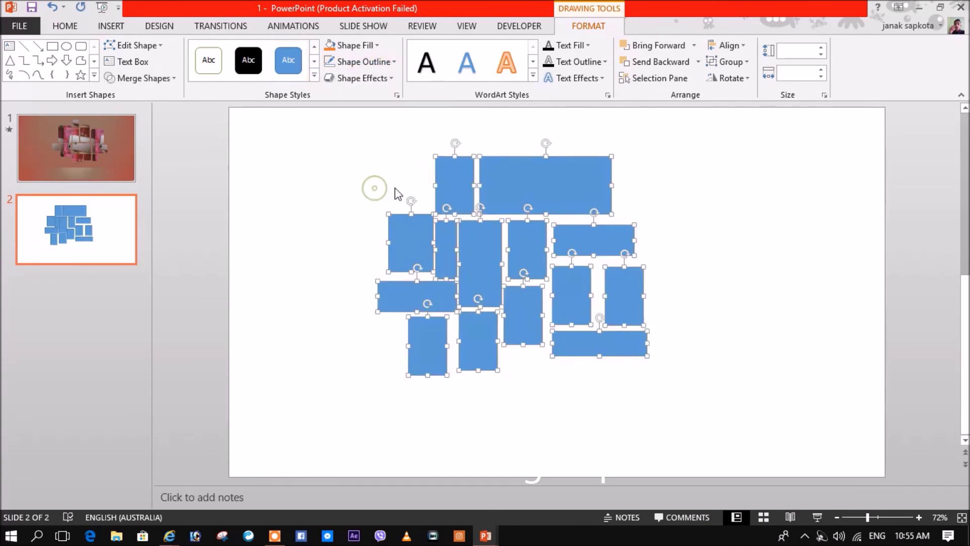
pyautogui.rightClick(504, 186)
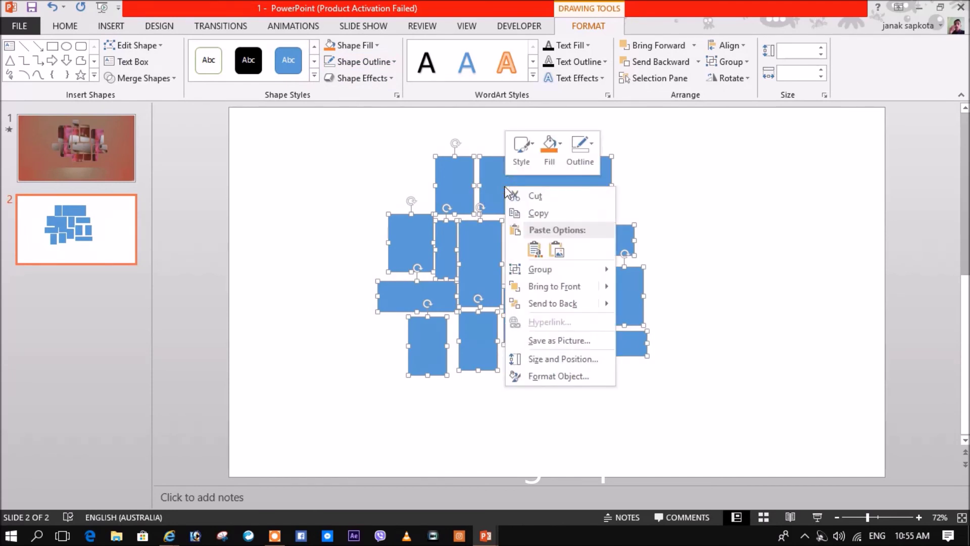
pyautogui.click(163, 81)
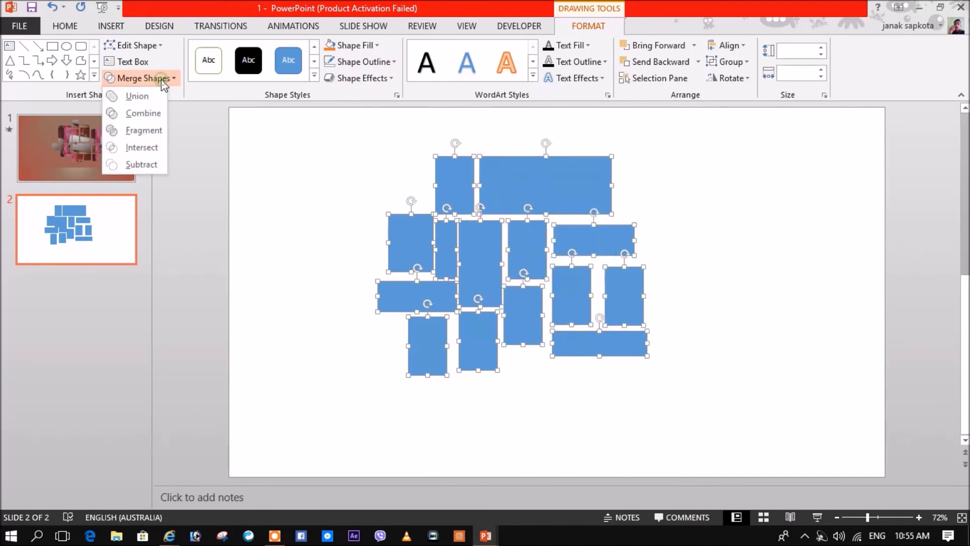
pyautogui.click(156, 95)
pyautogui.click(791, 245)
pyautogui.click(537, 173)
pyautogui.moveTo(569, 173)
pyautogui.mouseDown()
pyautogui.moveTo(576, 198)
pyautogui.moveTo(570, 186)
pyautogui.mouseUp()
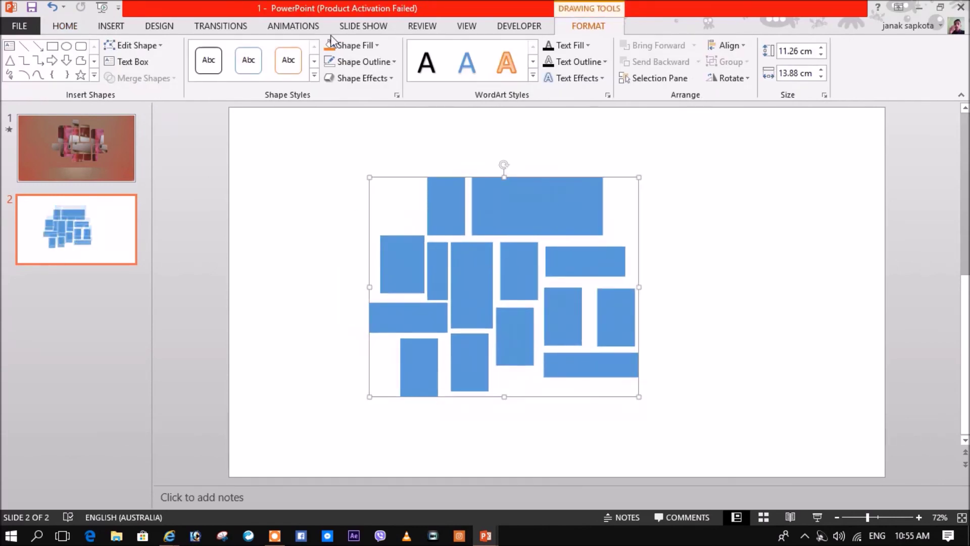
# Fill the merged shape with the Desktop photo IMG_0013, move it right of centre, and draw a full-slide rectangle
pyautogui.rightClick(488, 172)
pyautogui.click(546, 419)
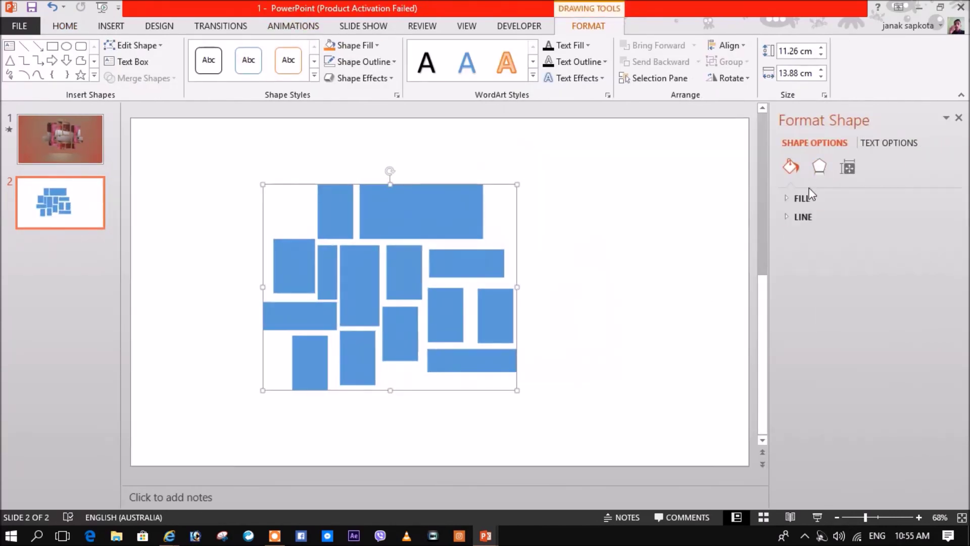
pyautogui.click(839, 198)
pyautogui.click(834, 267)
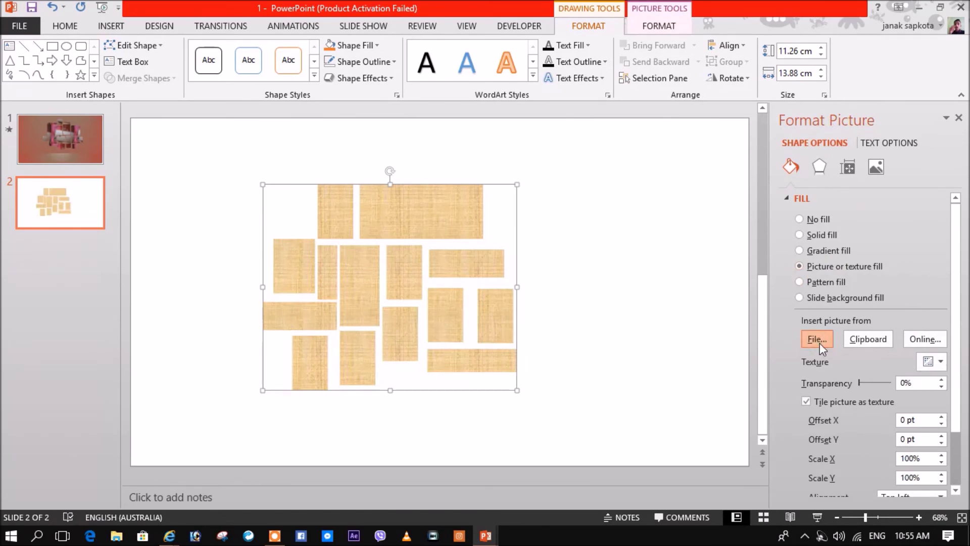
pyautogui.click(817, 339)
pyautogui.click(99, 34)
pyautogui.click(114, 79)
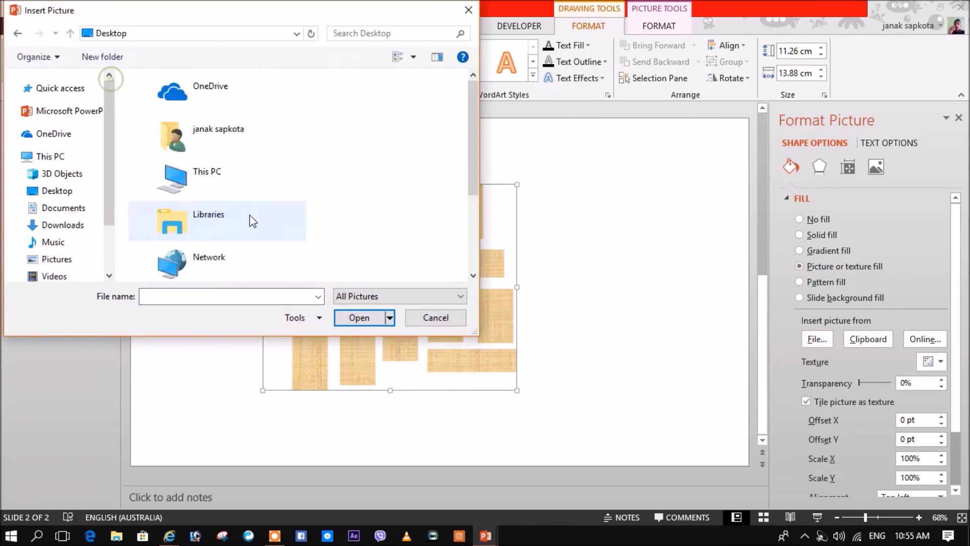
pyautogui.click(167, 255)
pyautogui.click(358, 317)
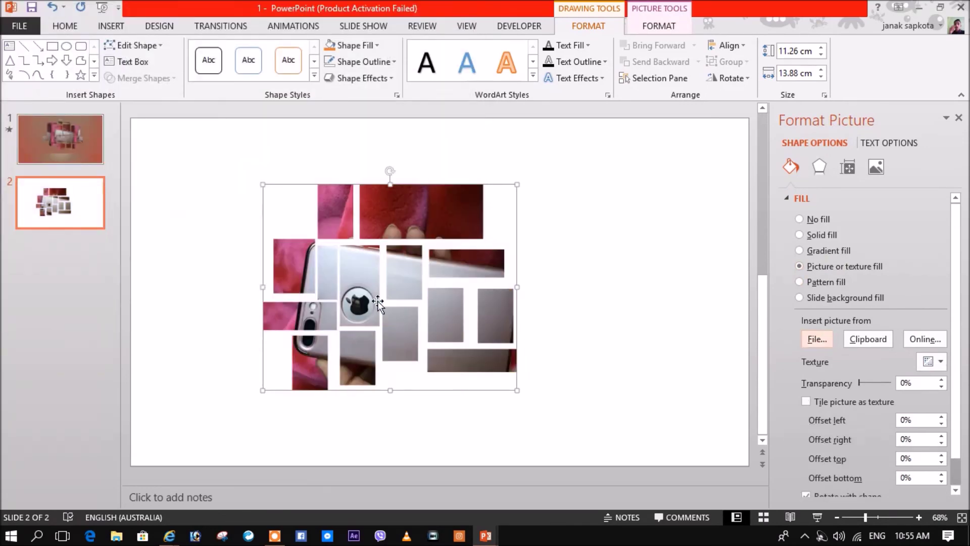
pyautogui.moveTo(378, 303); pyautogui.dragTo(543, 294)
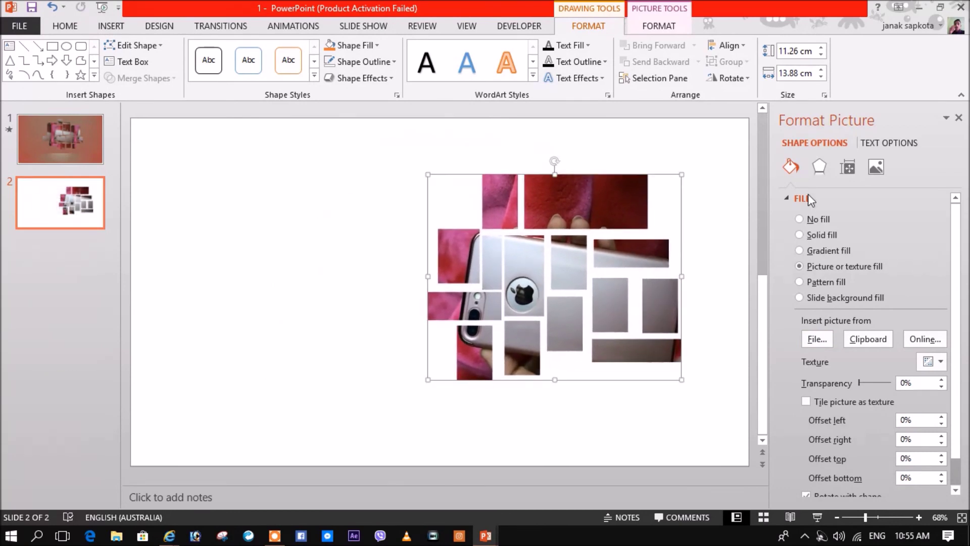
pyautogui.moveTo(129, 123); pyautogui.dragTo(749, 472)
# Send the full-slide rectangle to back and give it a grey radial preset gradient fill
pyautogui.rightClick(469, 179)
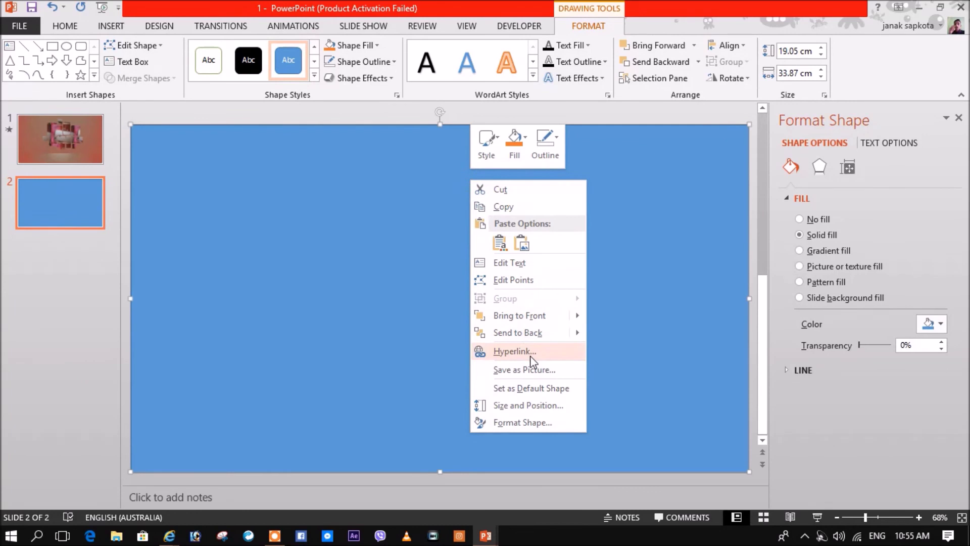
pyautogui.click(670, 330)
pyautogui.click(828, 251)
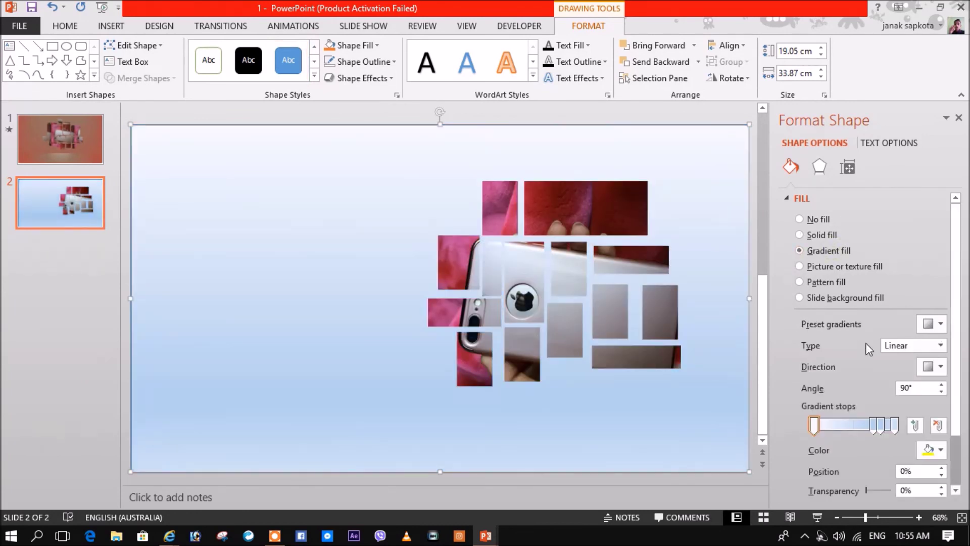
pyautogui.click(915, 425)
pyautogui.click(941, 449)
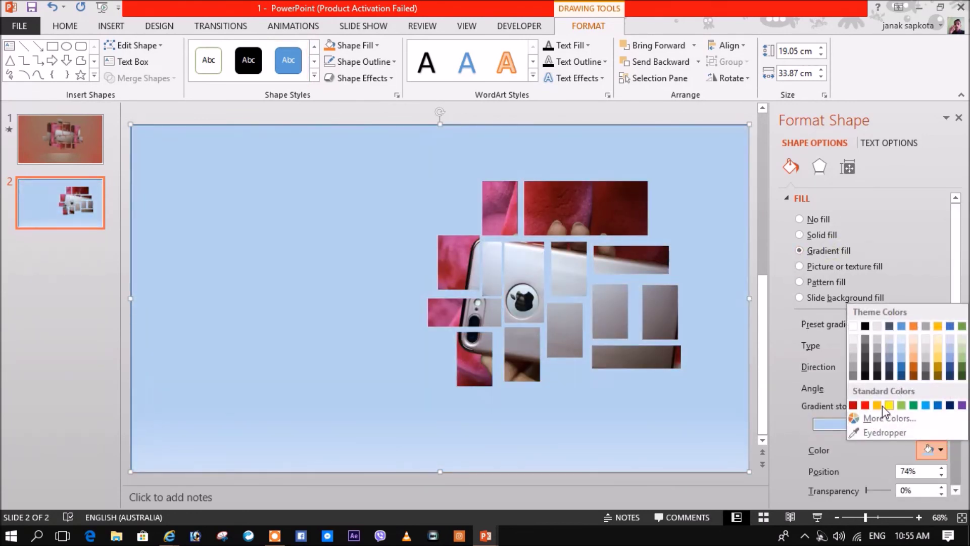
pyautogui.click(881, 407)
pyautogui.click(933, 324)
pyautogui.click(851, 392)
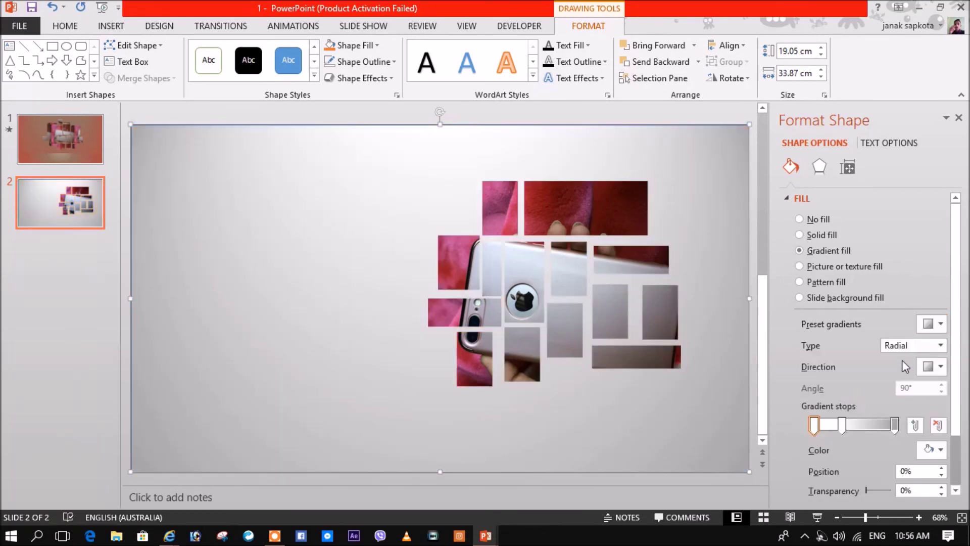
pyautogui.click(959, 117)
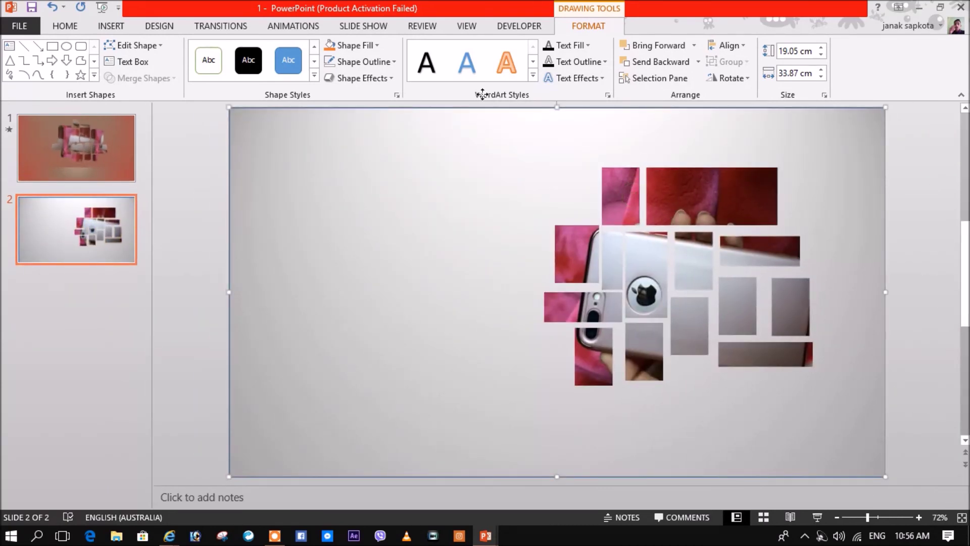